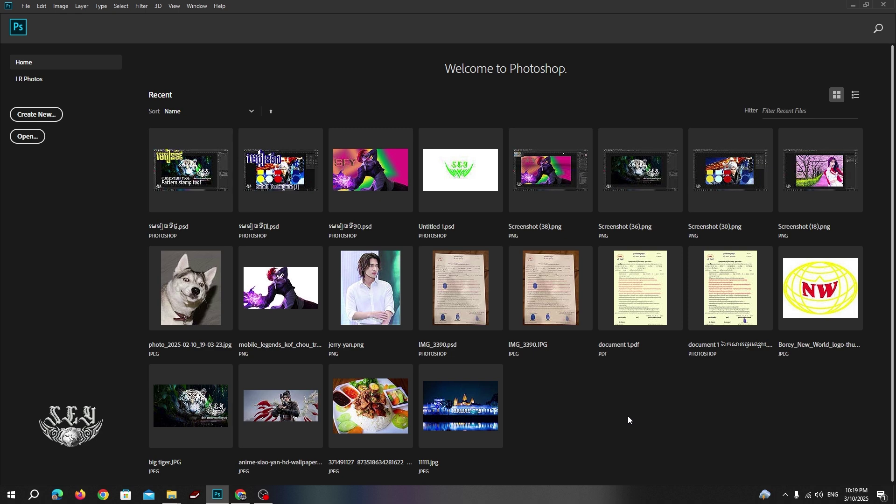
Open the recent image 11111.jpg, activate the Horizontal Type Tool and add a new empty layer above the background
{"action": "left_click", "coordinate": [476, 414]}
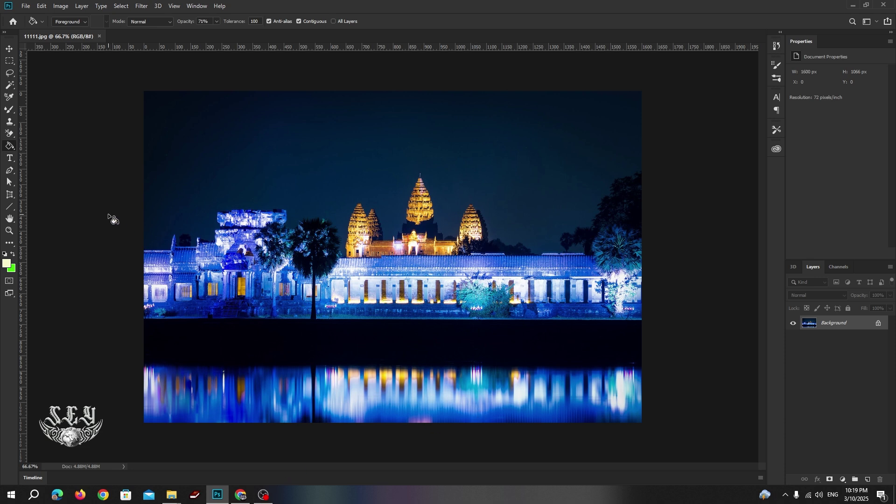
{"action": "key", "text": "v"}
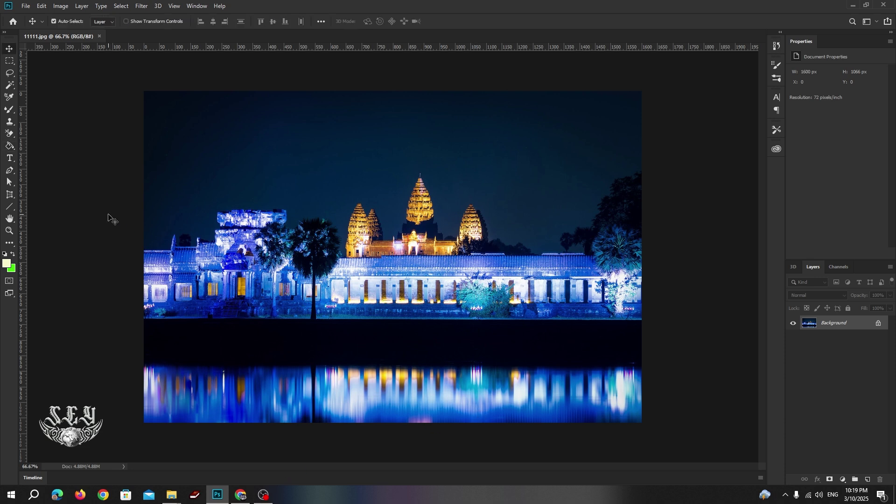
{"action": "left_click", "coordinate": [12, 162]}
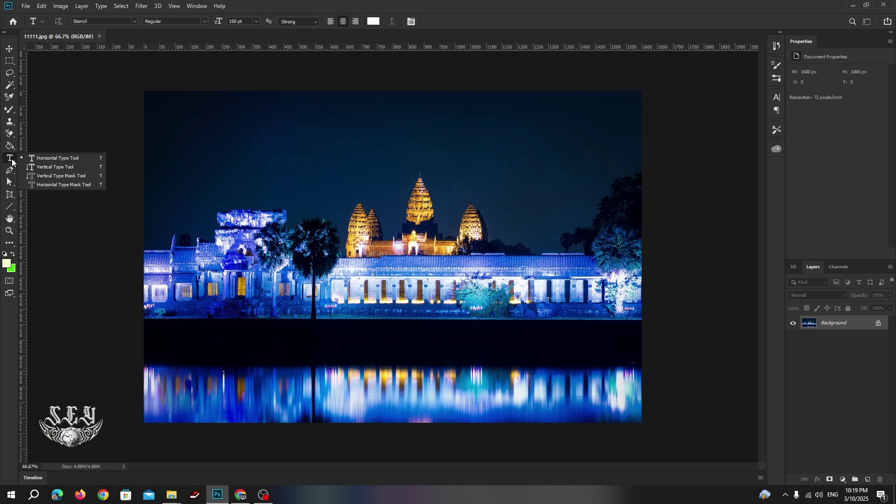
{"action": "left_click", "coordinate": [43, 159]}
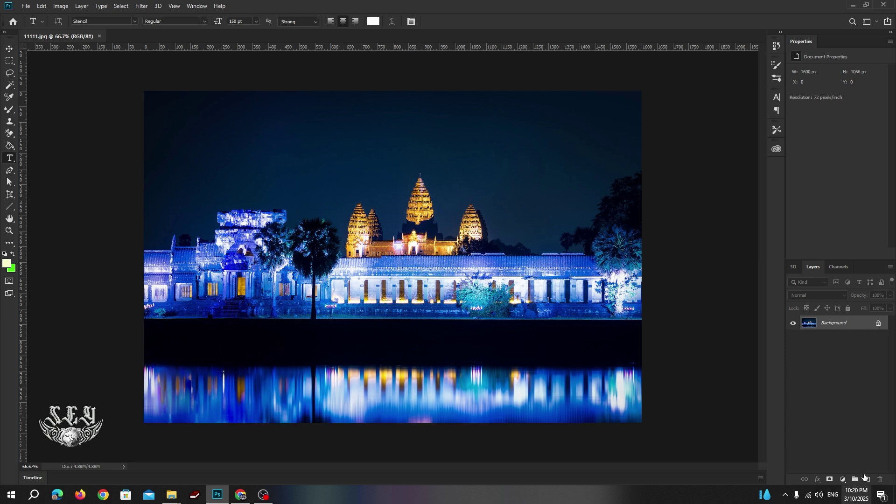
{"action": "left_click", "coordinate": [867, 479]}
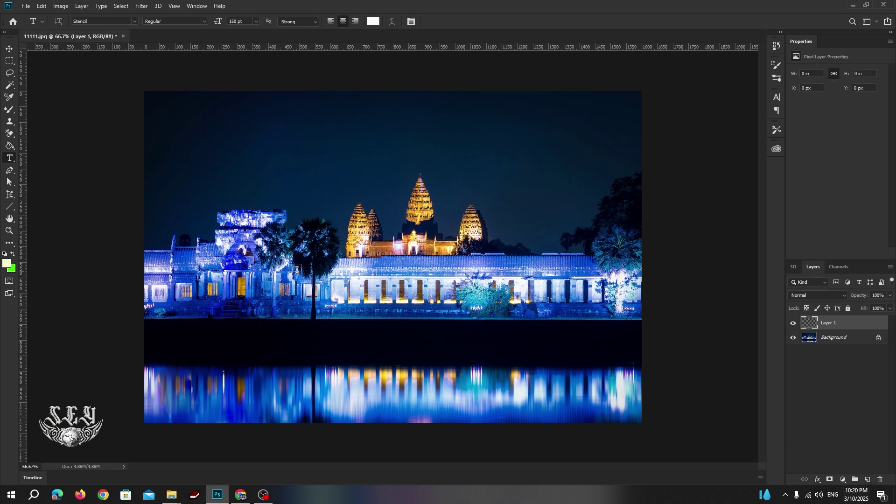
Keep the Stencil font and add the horizontal text "SEY" in the night sky beside the temple's central tower
{"action": "left_click", "coordinate": [134, 22]}
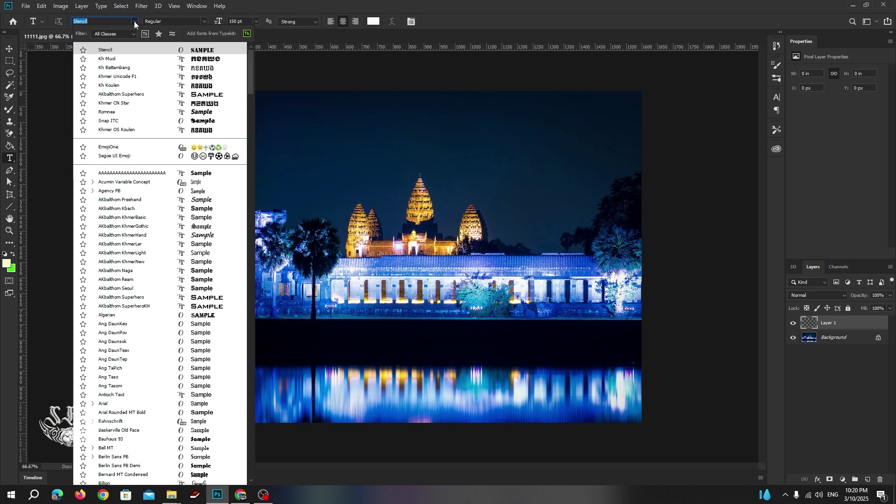
{"action": "key", "text": "Return"}
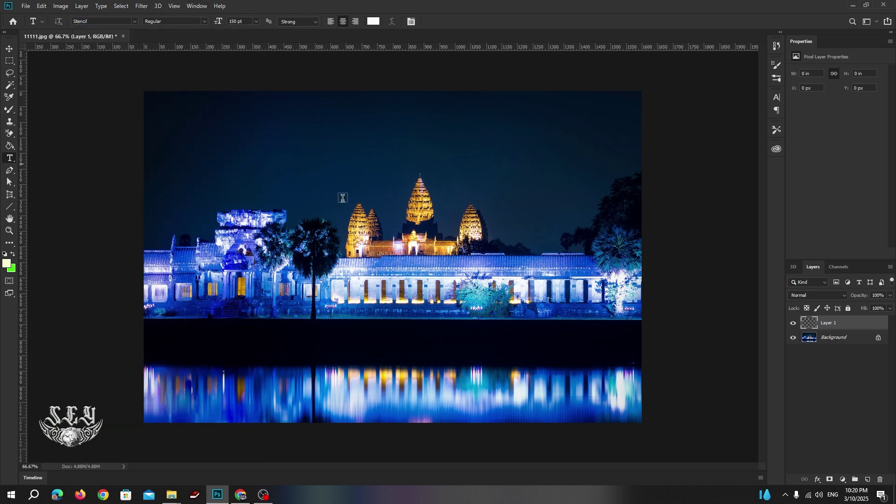
{"action": "left_click", "coordinate": [326, 196]}
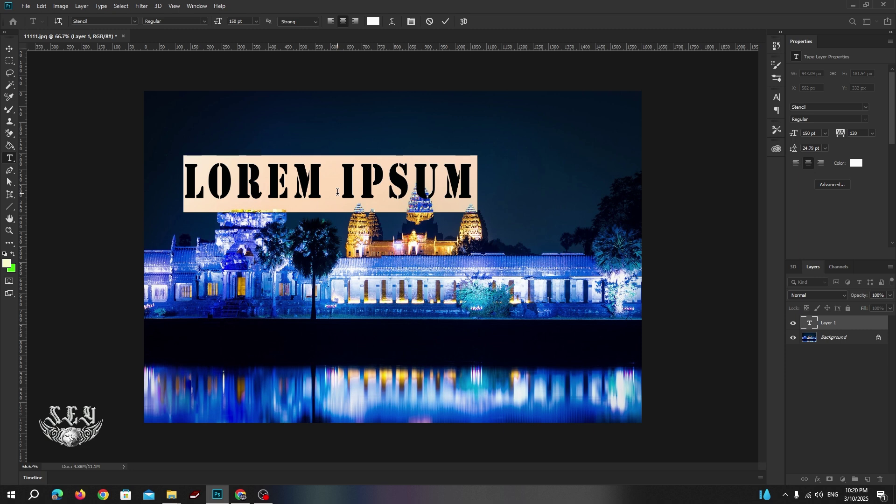
{"action": "type", "text": "SEY"}
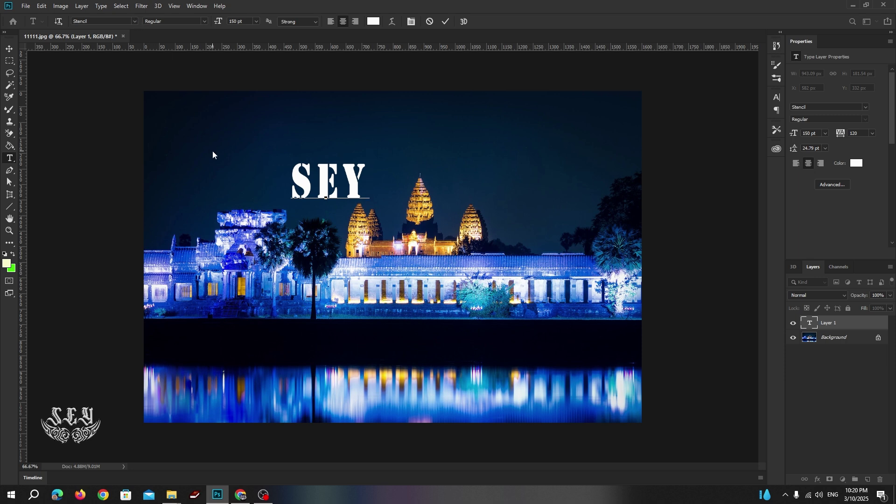
Apply the Stencil font to the whole SEY text and move it to about X 194 px, Y 149 px in the sky
{"action": "key", "text": "ctrl+a"}
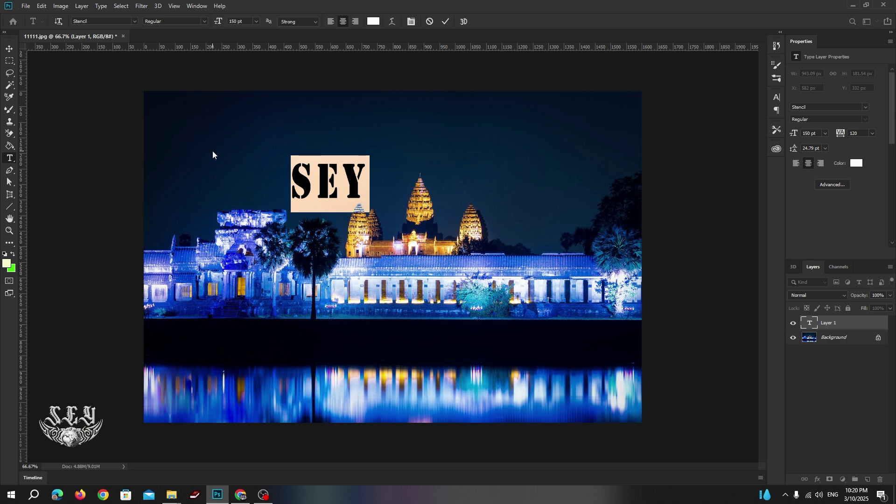
{"action": "left_click", "coordinate": [135, 21]}
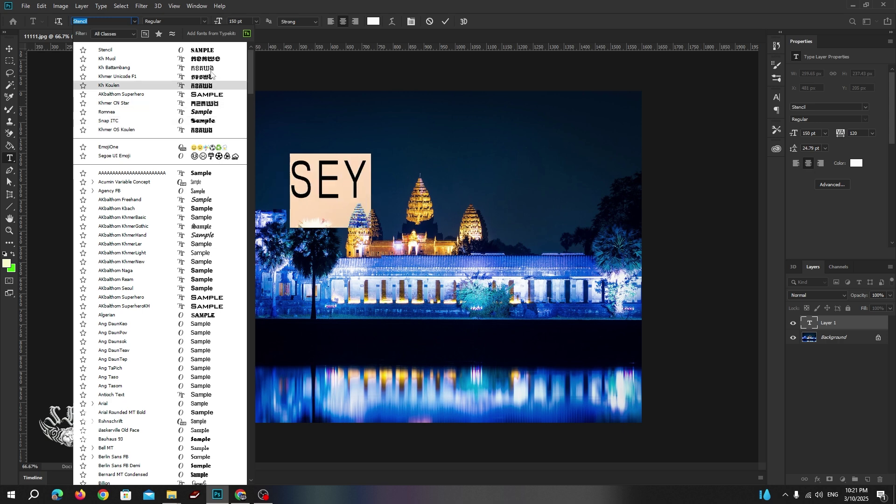
{"action": "left_click", "coordinate": [211, 51]}
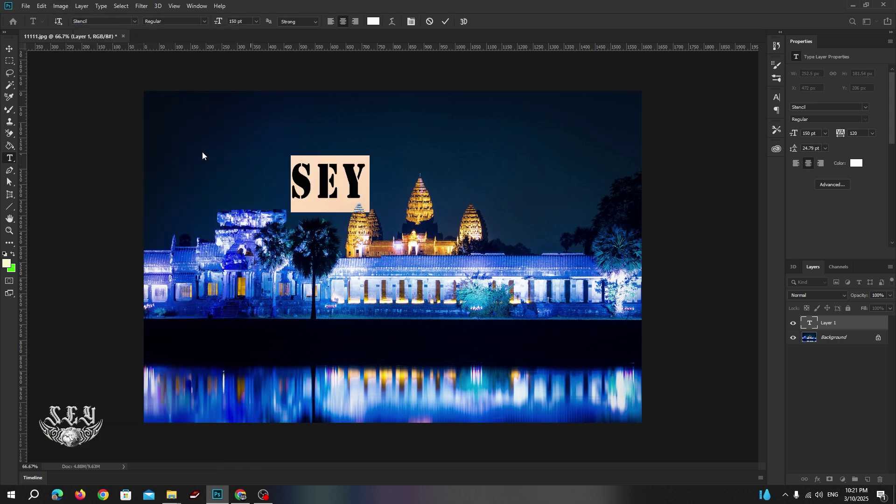
{"action": "left_click", "coordinate": [9, 49]}
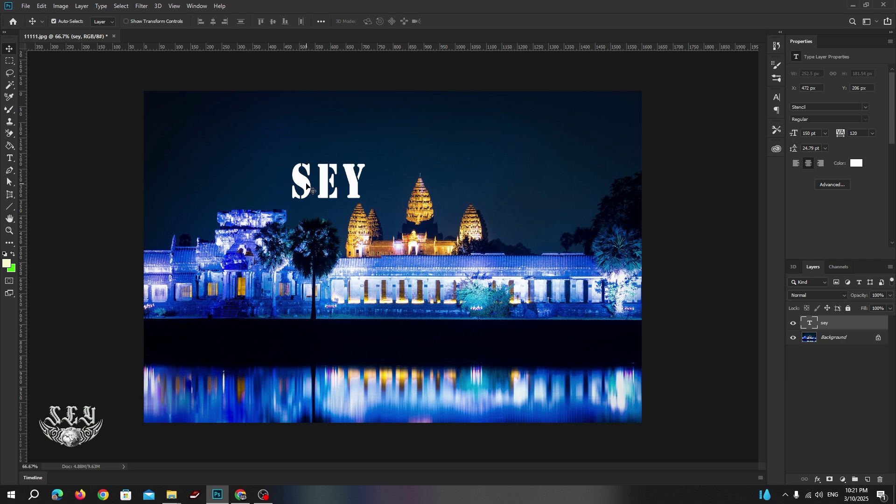
{"action": "left_click_drag", "start_coordinate": [308, 189], "coordinate": [221, 168]}
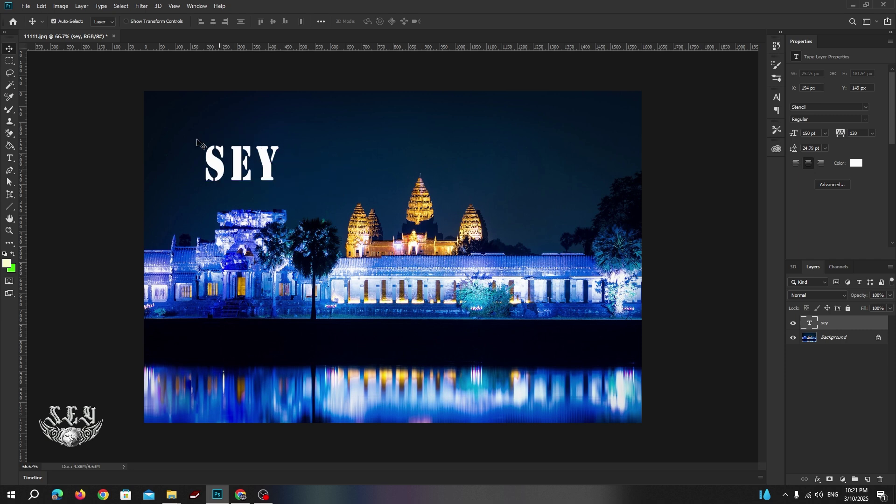
Select the whole SEY text for editing and set its font size to 100 pt
{"action": "double_click", "coordinate": [225, 174]}
{"action": "left_click", "coordinate": [203, 22]}
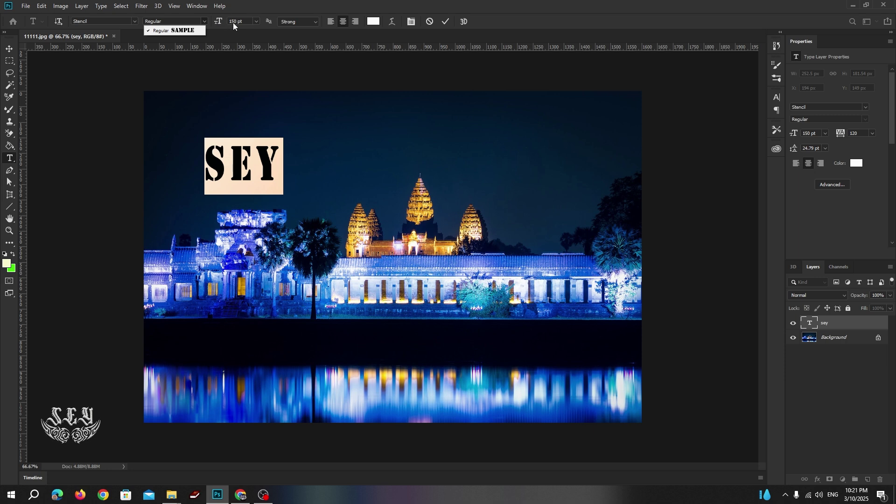
{"action": "left_click", "coordinate": [256, 22]}
{"action": "left_click", "coordinate": [257, 22]}
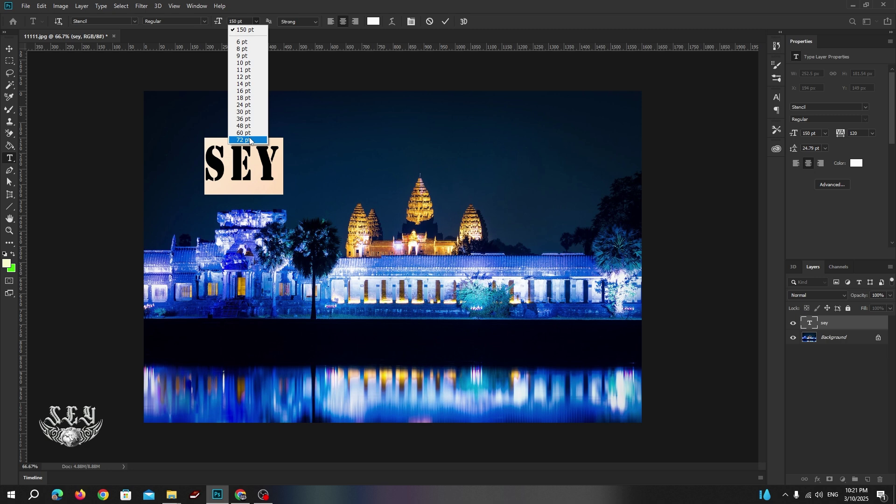
{"action": "left_click", "coordinate": [252, 8]}
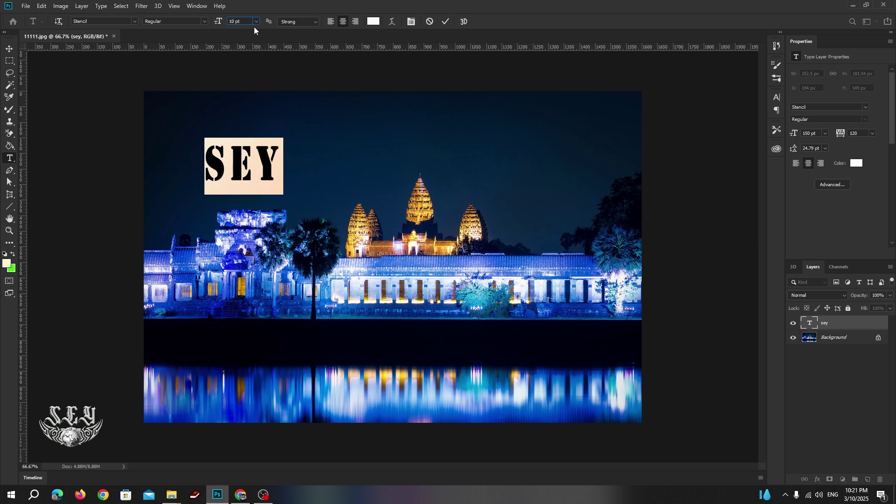
{"action": "key", "text": "Return"}
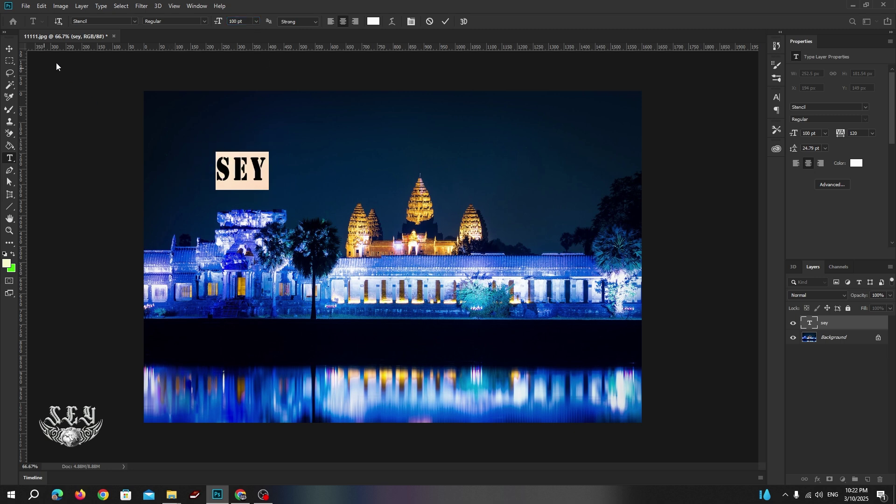
Enlarge the SEY text to 200 pt and on to 250 pt, and move it to about X 290 px, Y 118 px
{"action": "left_click", "coordinate": [313, 23]}
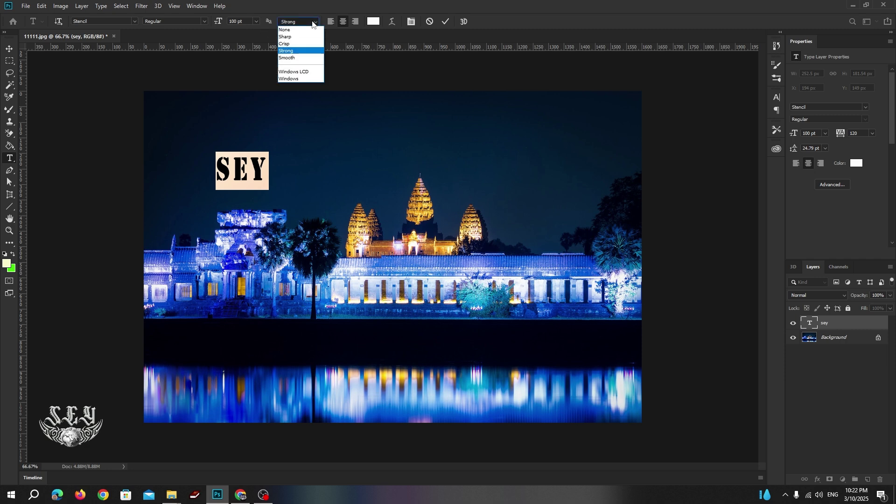
{"action": "left_click", "coordinate": [313, 22]}
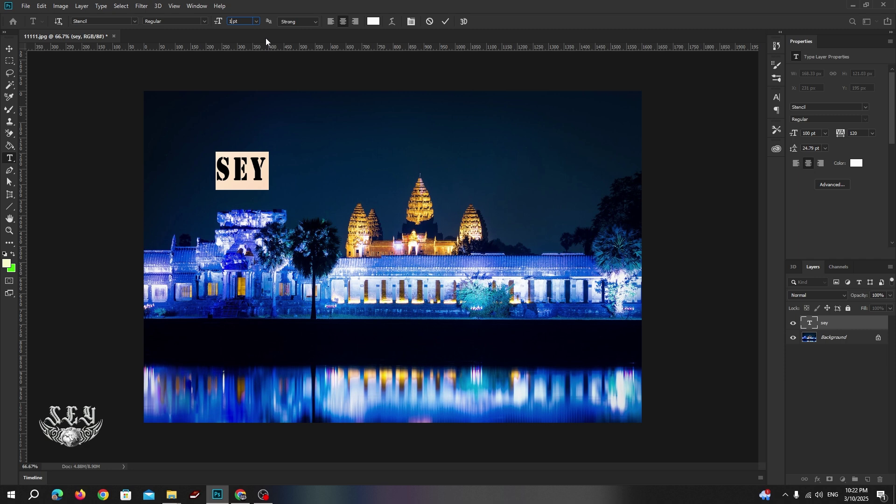
{"action": "key", "text": "BackSpace"}
{"action": "key", "text": "BackSpace"}
{"action": "type", "text": "200"}
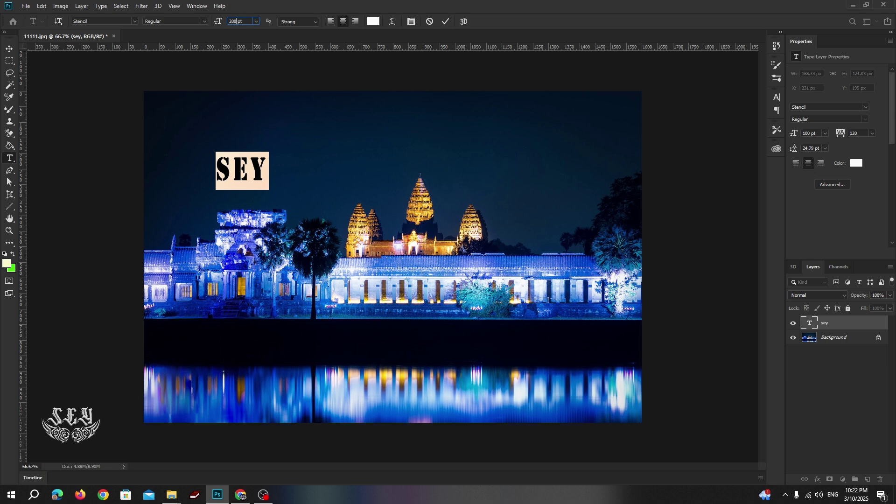
{"action": "key", "text": "Return"}
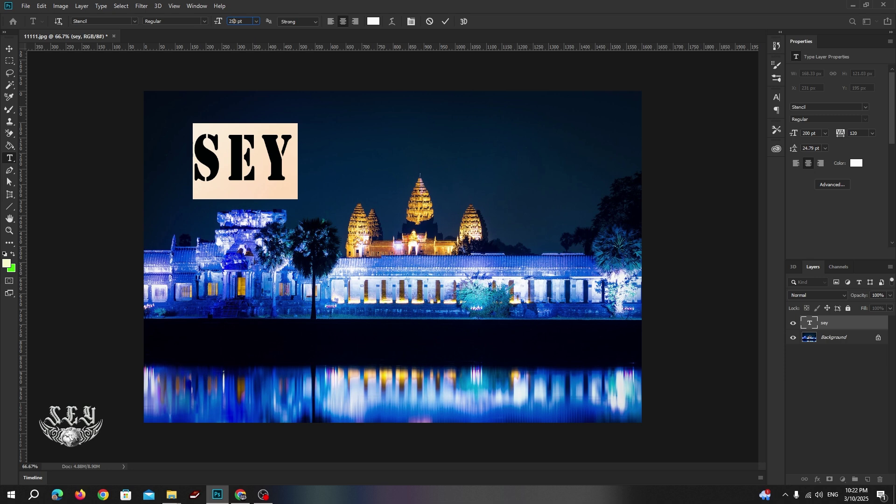
{"action": "key", "text": "Return"}
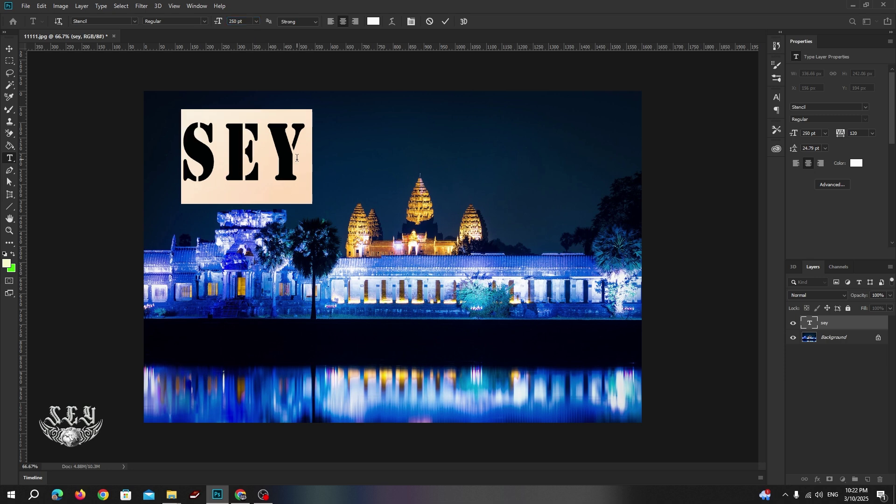
{"action": "left_click", "coordinate": [8, 49]}
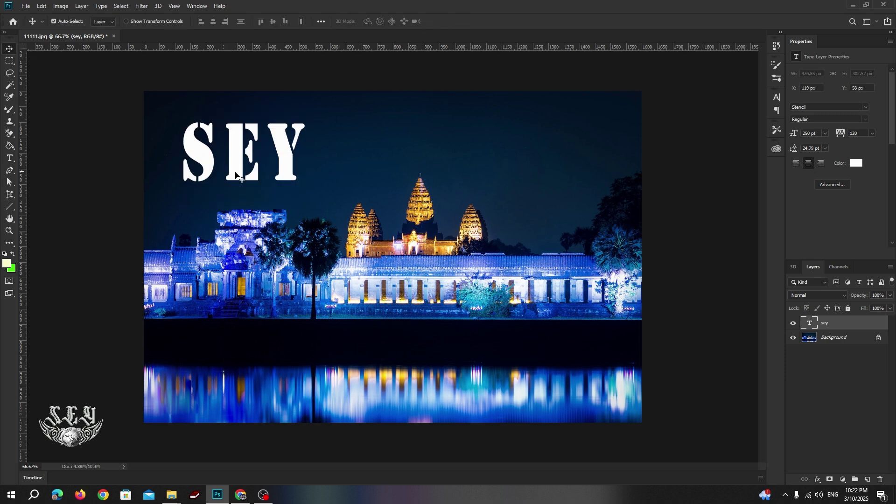
{"action": "left_click_drag", "start_coordinate": [272, 150], "coordinate": [325, 168]}
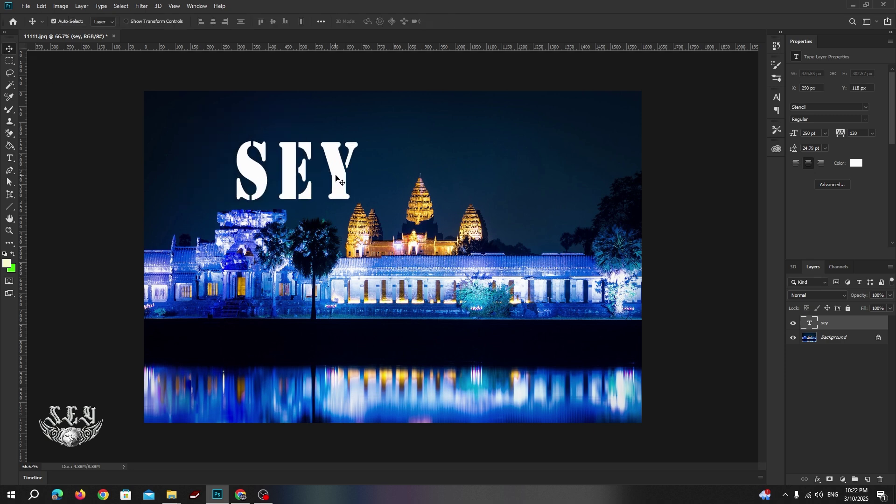
Reopen the SEY text for editing with the cursor at its end and set the anti-aliasing to None
{"action": "double_click", "coordinate": [334, 175]}
{"action": "left_click", "coordinate": [412, 160]}
{"action": "key", "text": "ctrl"}
{"action": "double_click", "coordinate": [339, 178]}
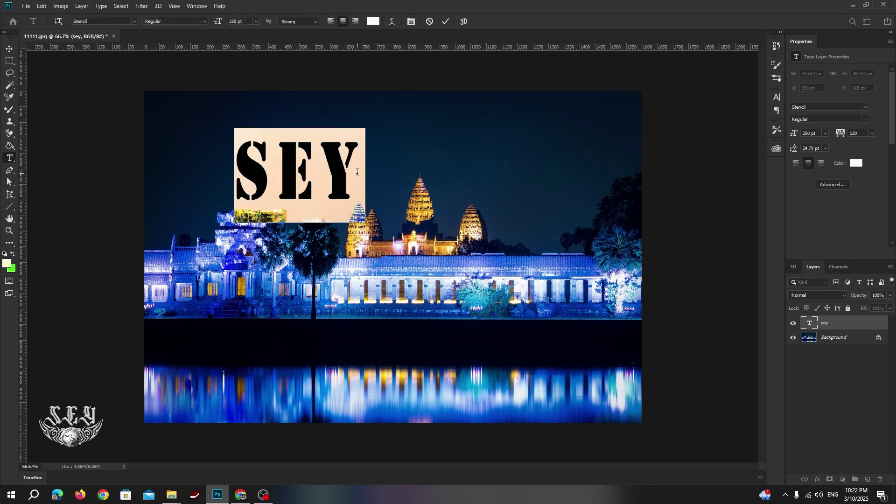
{"action": "key", "text": "Right"}
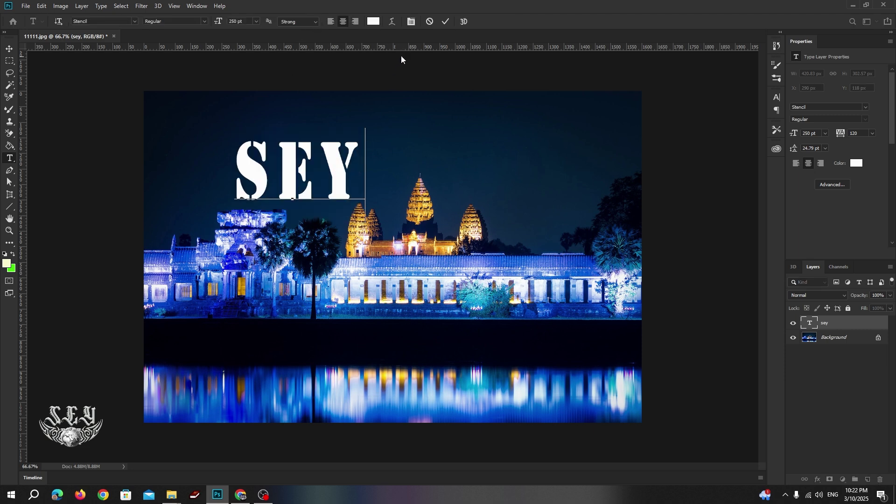
{"action": "left_click", "coordinate": [315, 21]}
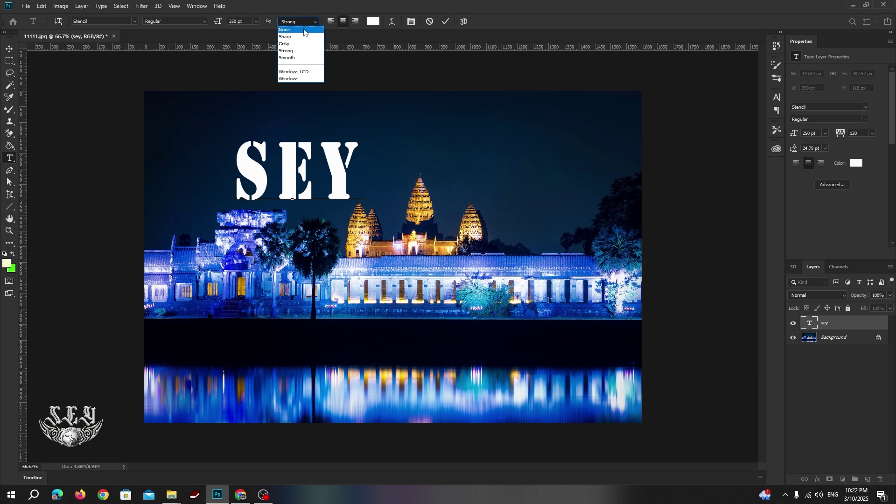
{"action": "left_click", "coordinate": [304, 31]}
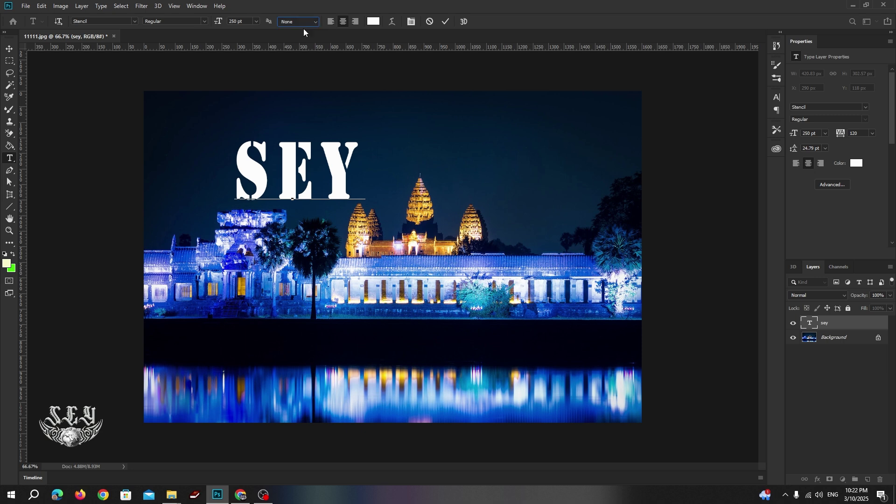
Try the Sharp, Crisp, Strong and Smooth anti-aliasing methods one after another on the SEY text
{"action": "left_click", "coordinate": [316, 23]}
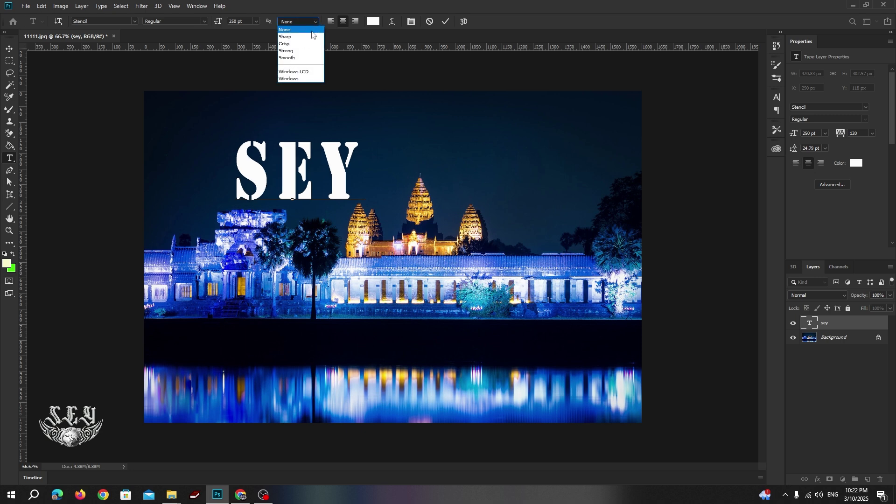
{"action": "left_click", "coordinate": [308, 38]}
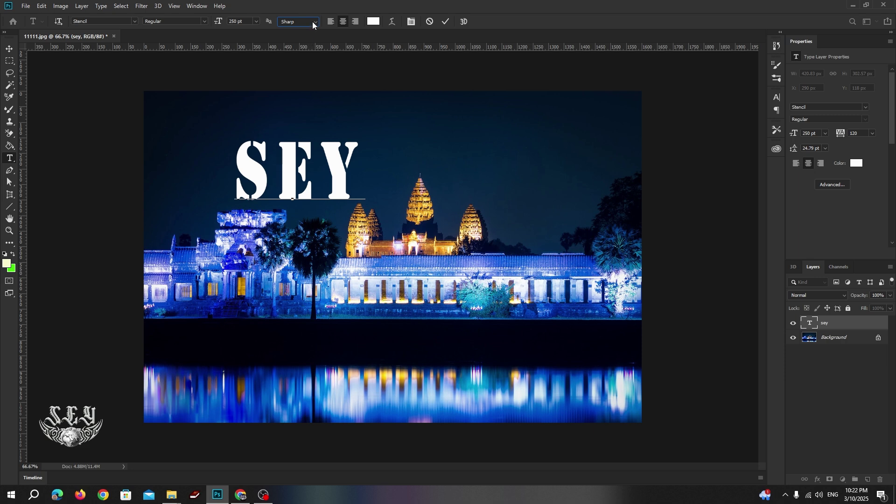
{"action": "left_click", "coordinate": [312, 22]}
{"action": "left_click", "coordinate": [307, 43]}
{"action": "left_click", "coordinate": [312, 22]}
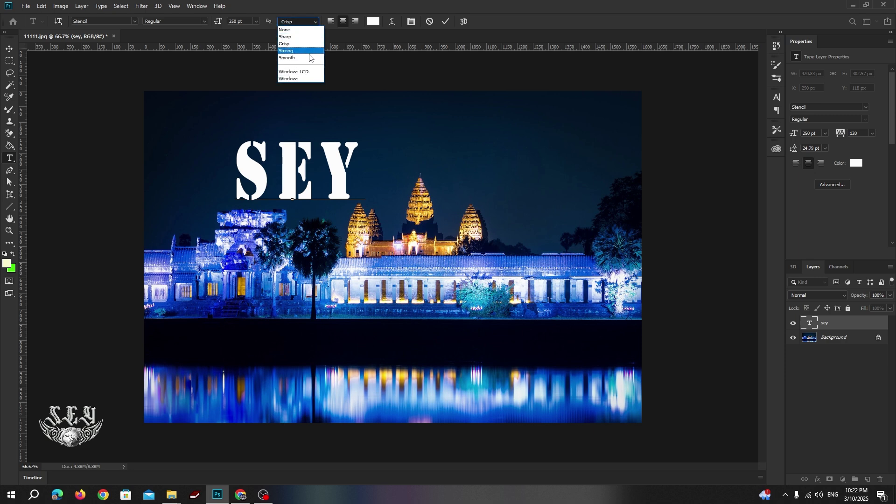
{"action": "left_click", "coordinate": [309, 52]}
{"action": "left_click", "coordinate": [313, 22]}
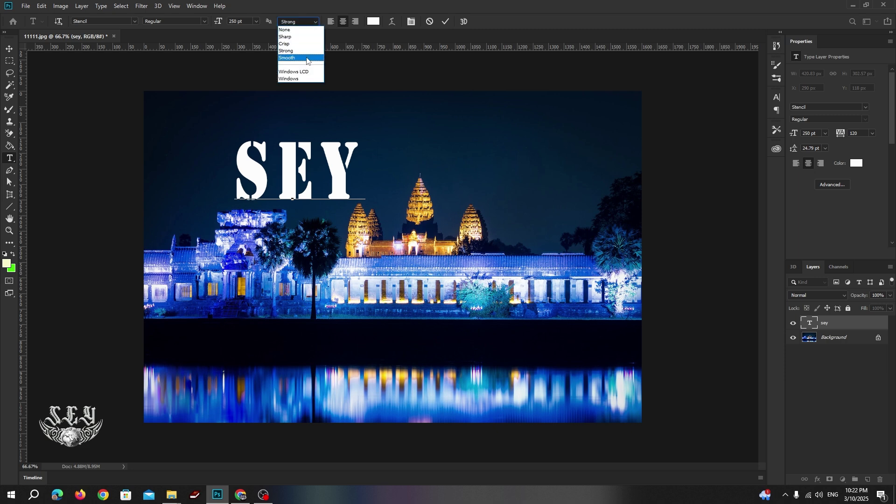
{"action": "left_click", "coordinate": [306, 58]}
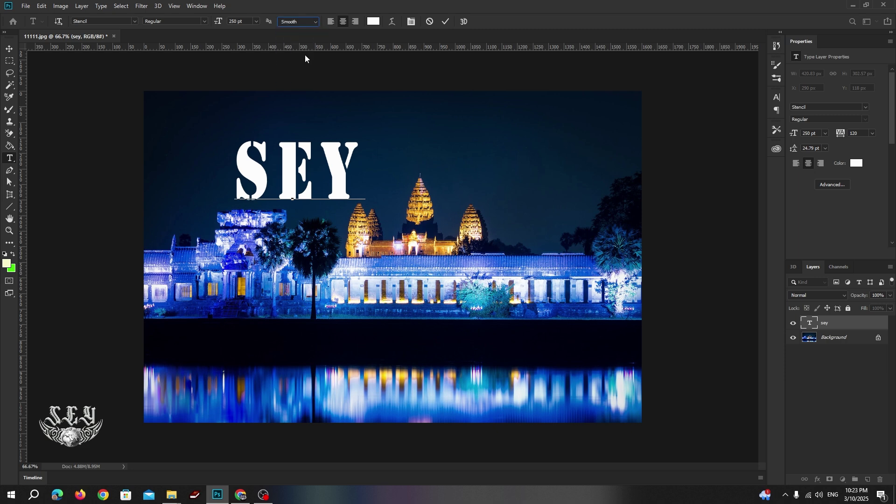
Set the SEY text's anti-aliasing to Windows and bring up the anti-aliasing choices again
{"action": "left_click", "coordinate": [310, 21]}
{"action": "left_click", "coordinate": [305, 79]}
{"action": "left_click", "coordinate": [309, 21]}
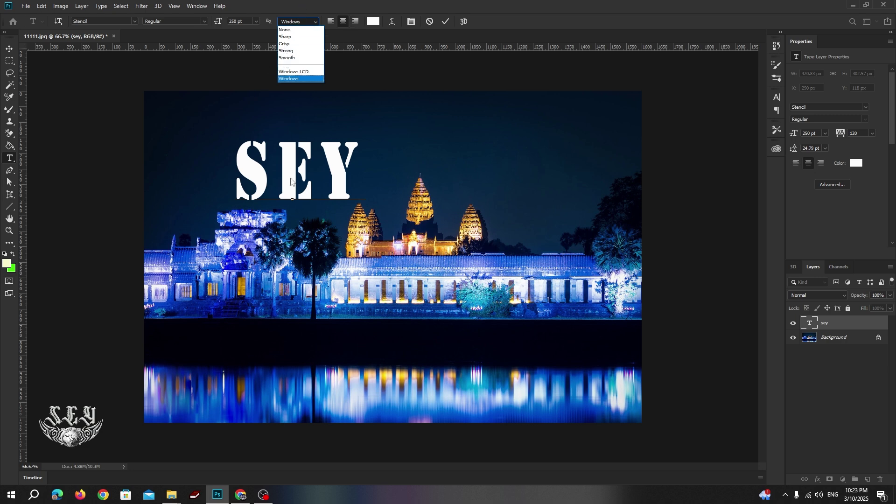
Set the SEY text's anti-aliasing to None, try left and right alignment, and finish with centre alignment
{"action": "left_click", "coordinate": [294, 32]}
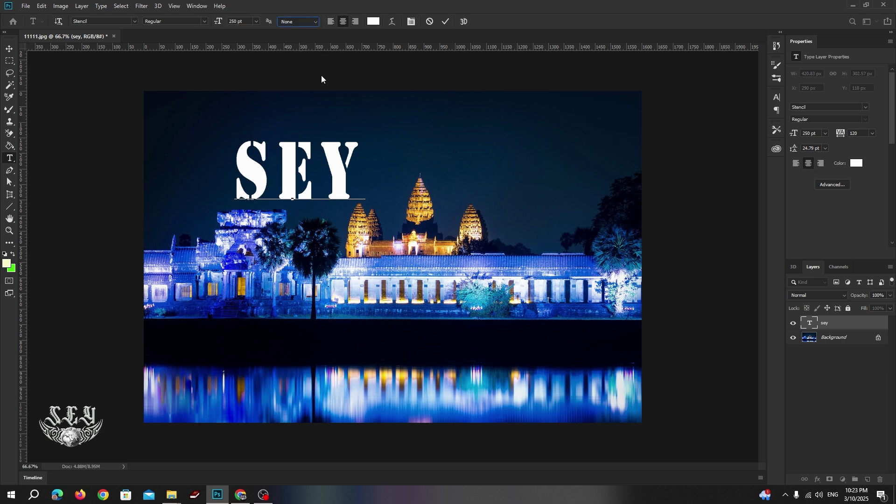
{"action": "left_click", "coordinate": [331, 21]}
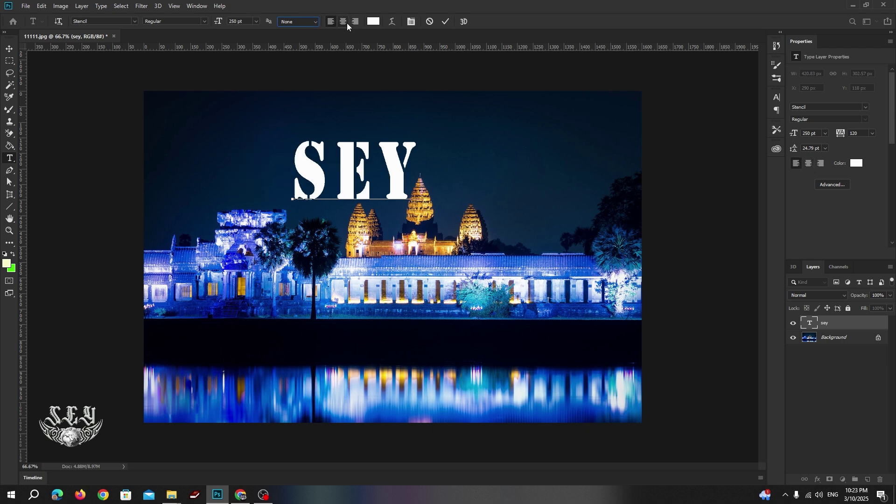
{"action": "left_click", "coordinate": [346, 23]}
{"action": "left_click", "coordinate": [355, 21]}
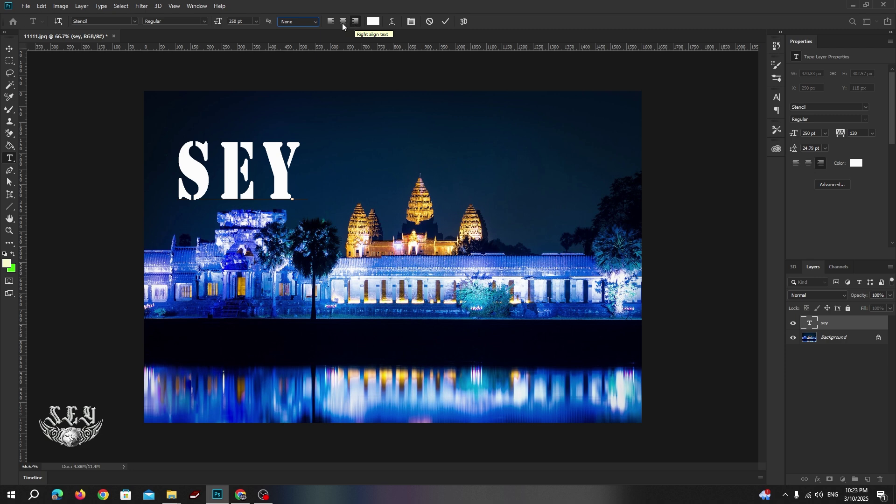
{"action": "left_click", "coordinate": [330, 22]}
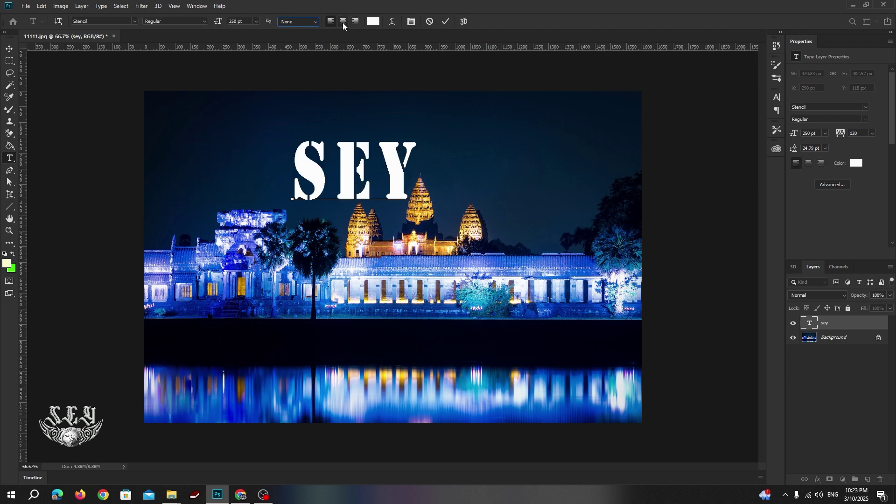
{"action": "left_click", "coordinate": [343, 22]}
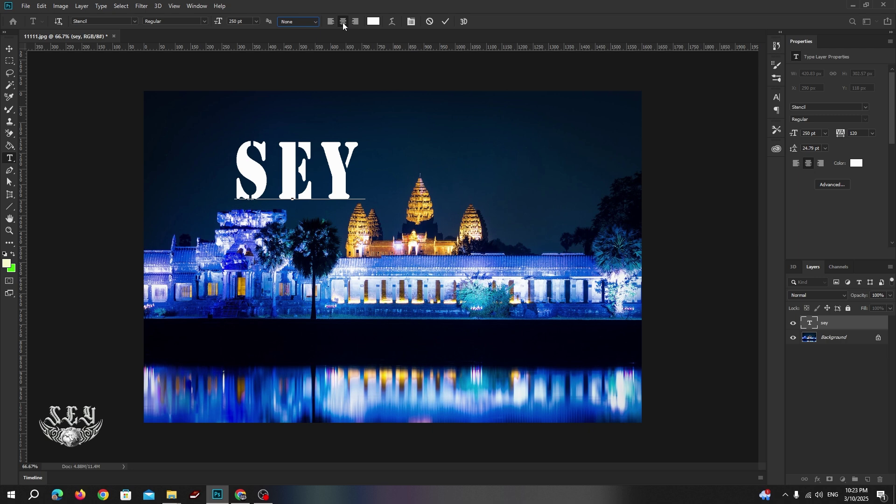
Try to recolour the SEY text bright red with the text colour picker, without selecting its letters
{"action": "left_click", "coordinate": [375, 22]}
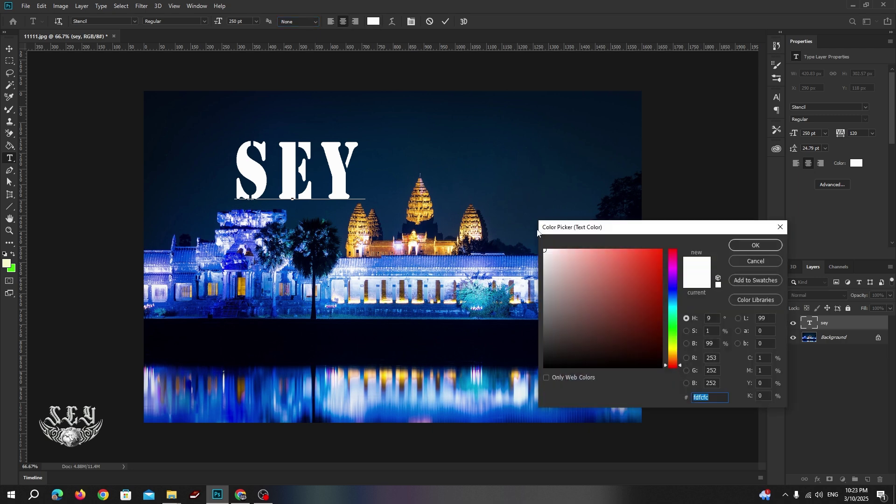
{"action": "left_click", "coordinate": [647, 257]}
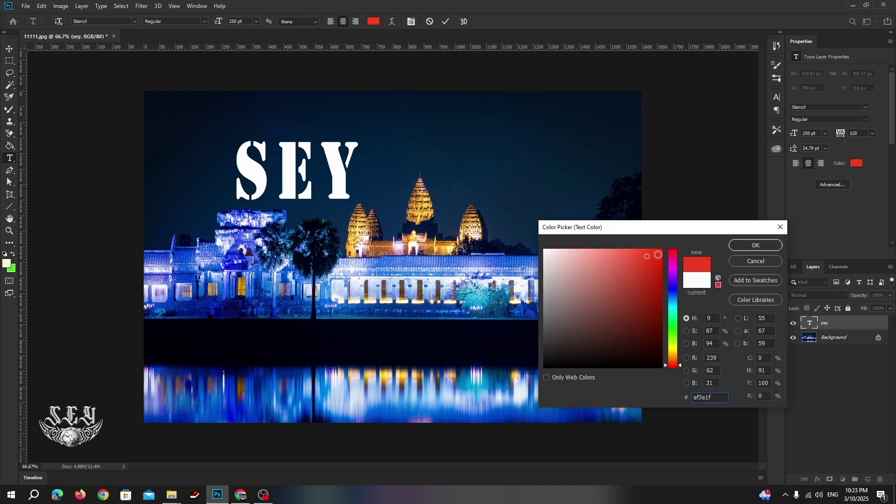
{"action": "left_click", "coordinate": [659, 253]}
{"action": "left_click", "coordinate": [756, 245]}
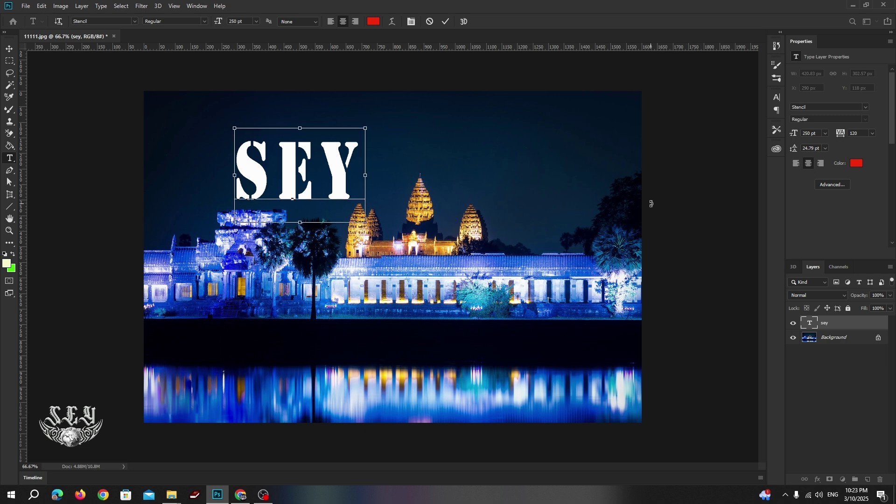
Select the whole SEY text, try red, blue, green, yellow and magenta, and set its colour to cyan #0af6f3
{"action": "key", "text": "ctrl+a"}
{"action": "left_click", "coordinate": [373, 21]}
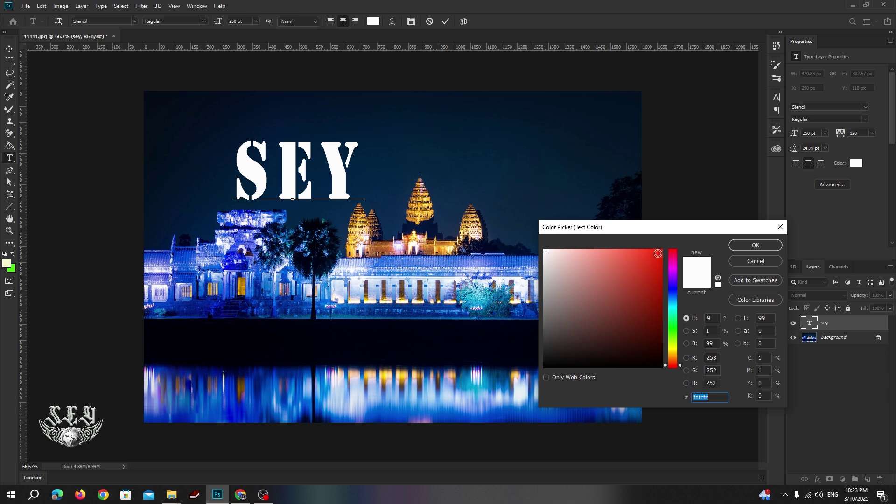
{"action": "left_click", "coordinate": [658, 253]}
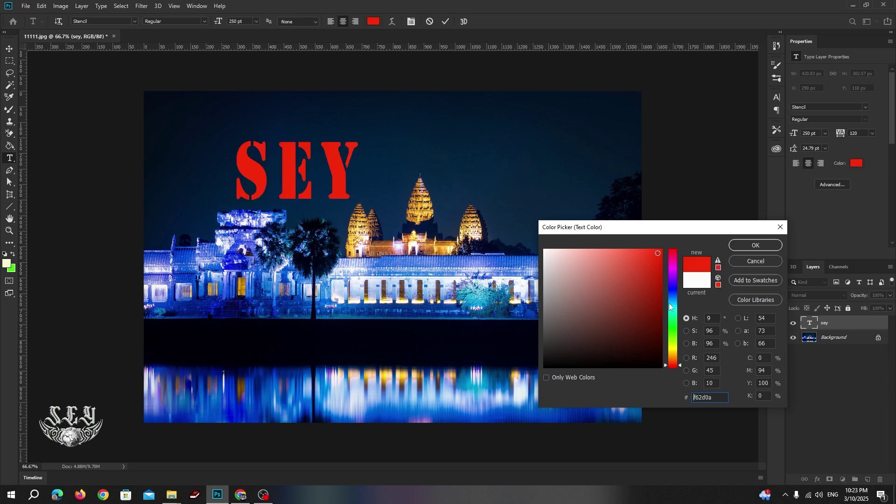
{"action": "left_click", "coordinate": [673, 291]}
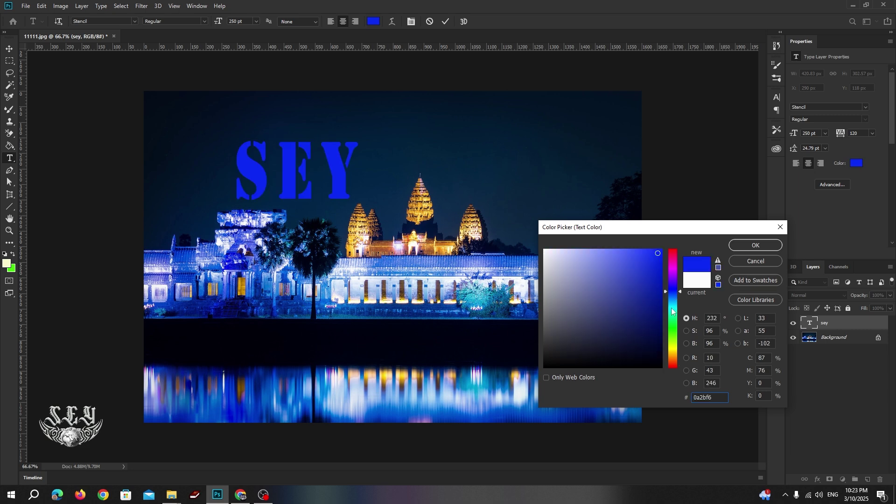
{"action": "left_click", "coordinate": [673, 336]}
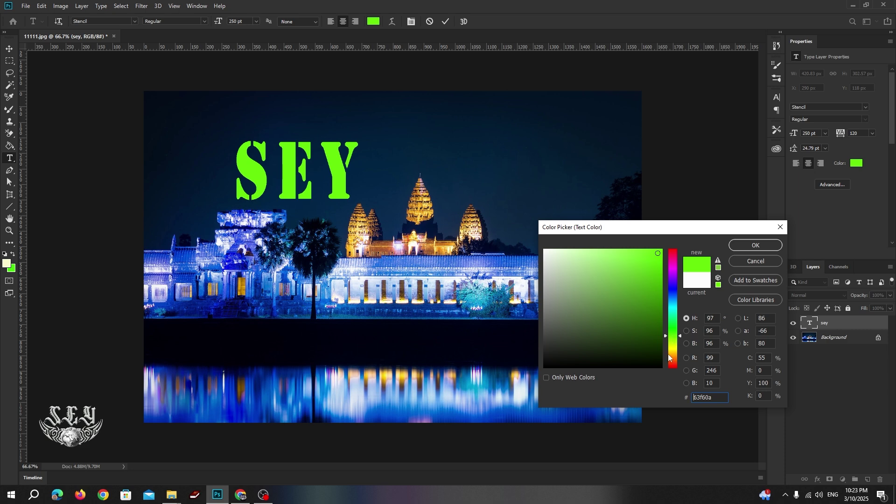
{"action": "left_click", "coordinate": [674, 354]}
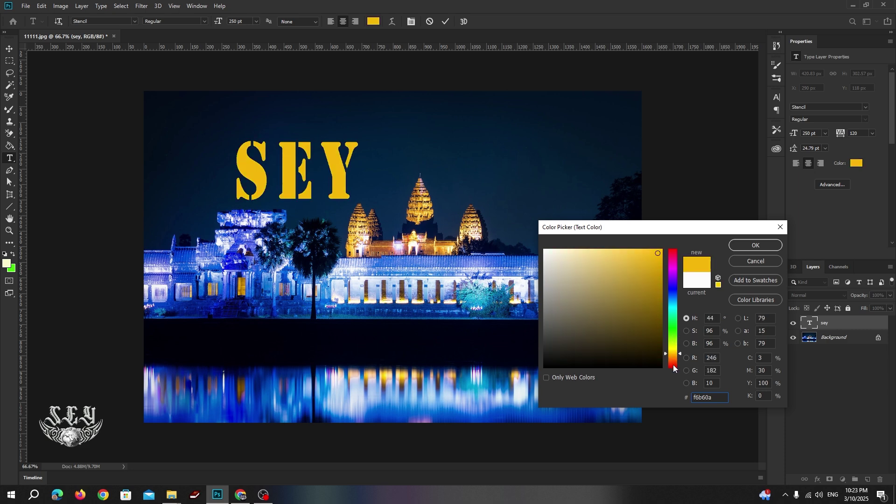
{"action": "left_click", "coordinate": [673, 364]}
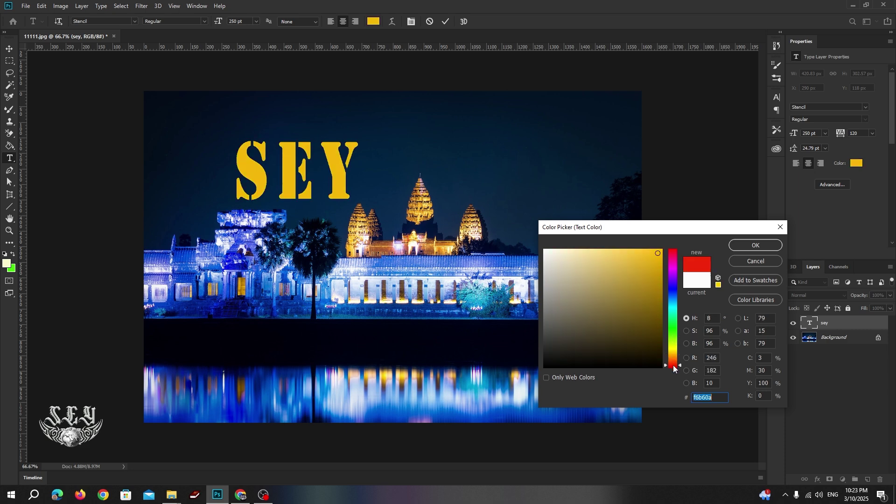
{"action": "left_click", "coordinate": [672, 270]}
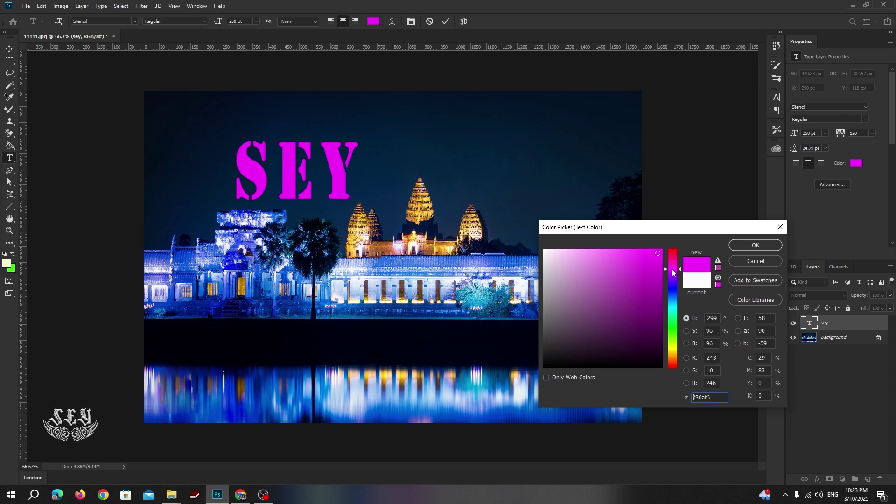
{"action": "left_click", "coordinate": [672, 309]}
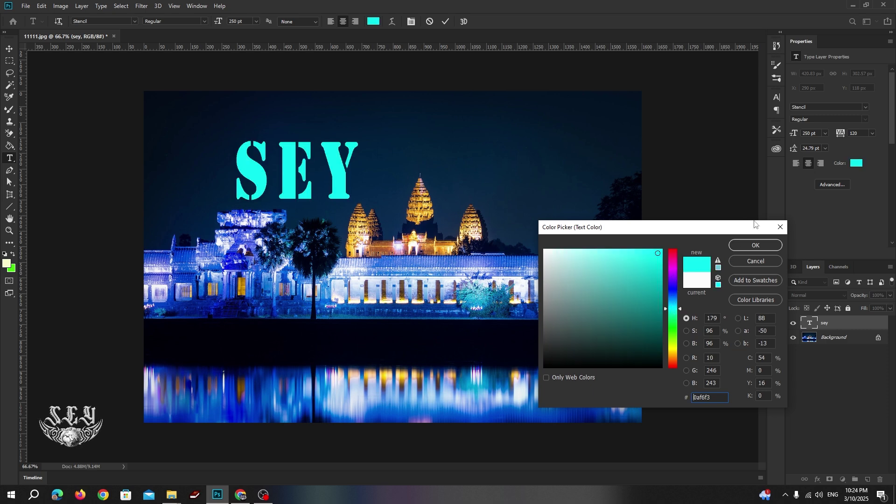
{"action": "left_click_drag", "start_coordinate": [731, 233], "coordinate": [712, 197]}
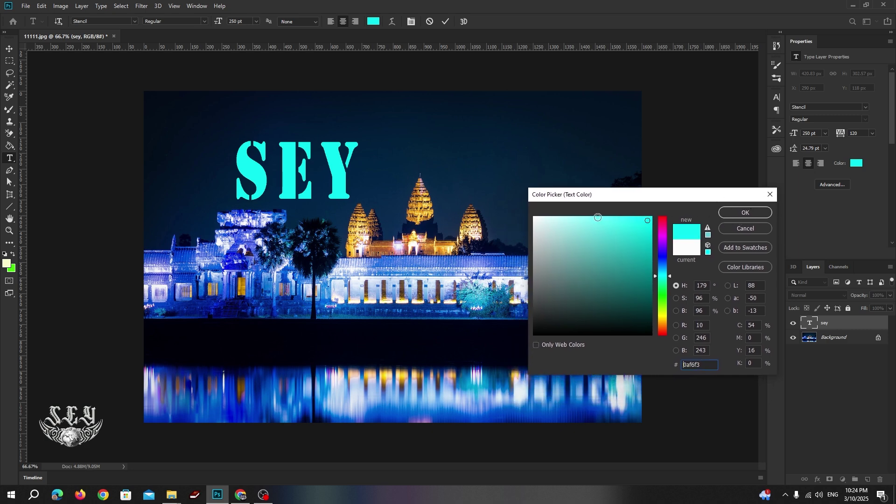
{"action": "left_click", "coordinate": [738, 213]}
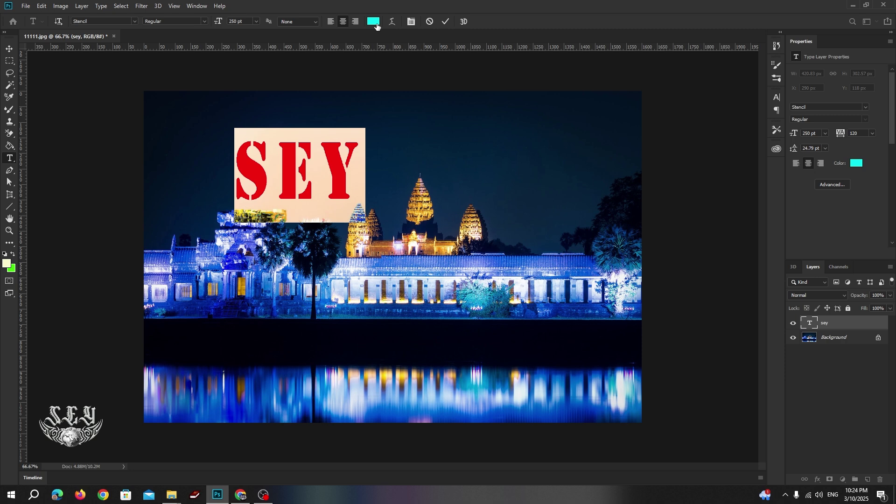
Reopen the text colour picker, close it without changes, and bring up the Character and Paragraph settings
{"action": "left_click", "coordinate": [856, 163]}
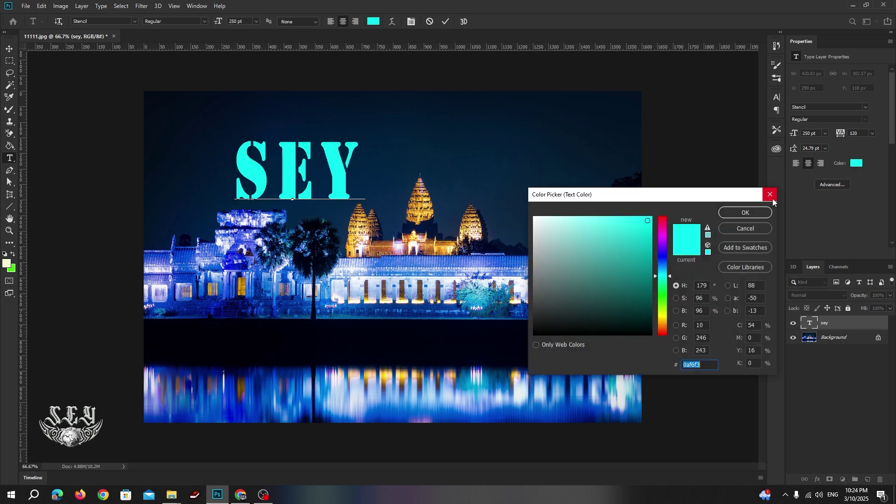
{"action": "left_click", "coordinate": [771, 196]}
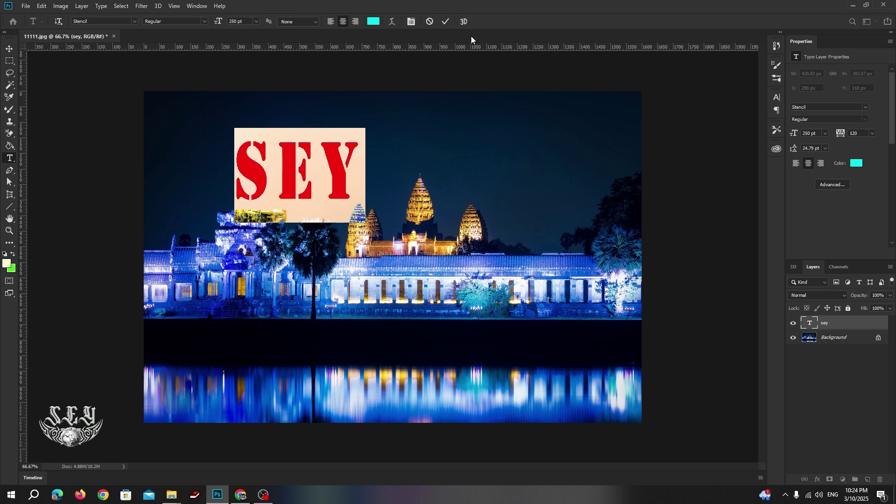
{"action": "left_click", "coordinate": [411, 22]}
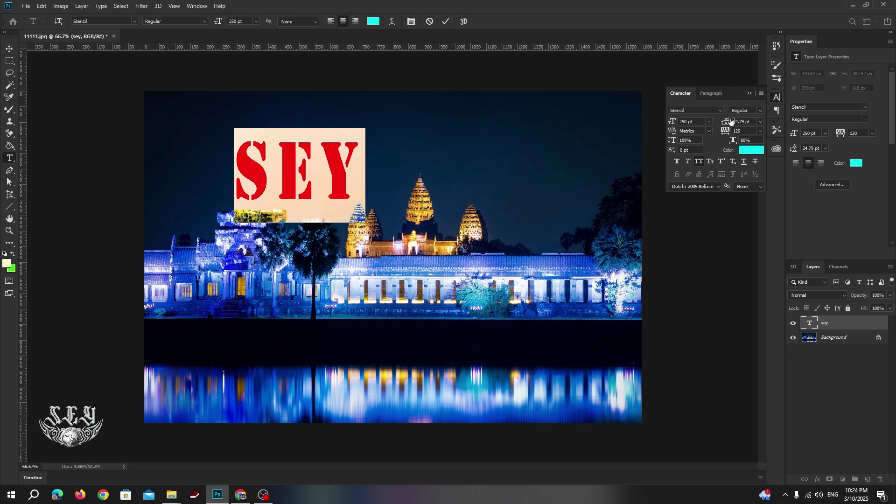
Open Warp Text for the SEY text and try the Arc, Arc Lower, Arc Upper and Flag styles in turn
{"action": "left_click", "coordinate": [393, 22]}
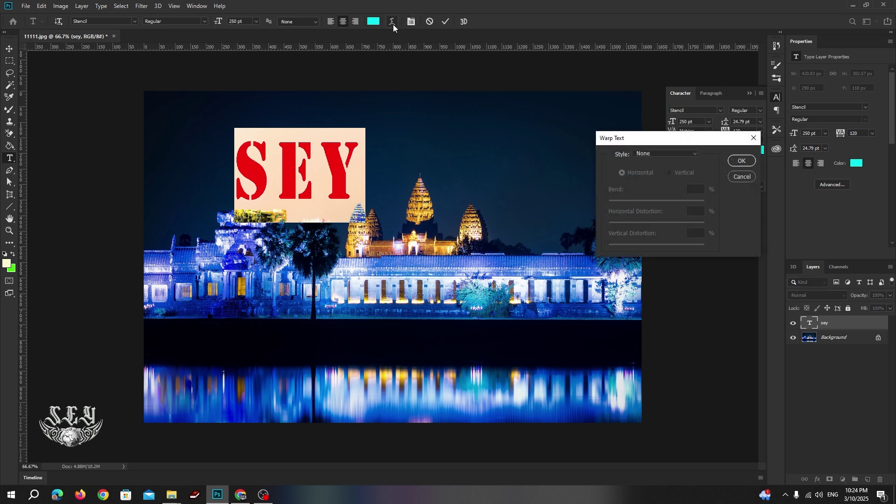
{"action": "left_click", "coordinate": [693, 153]}
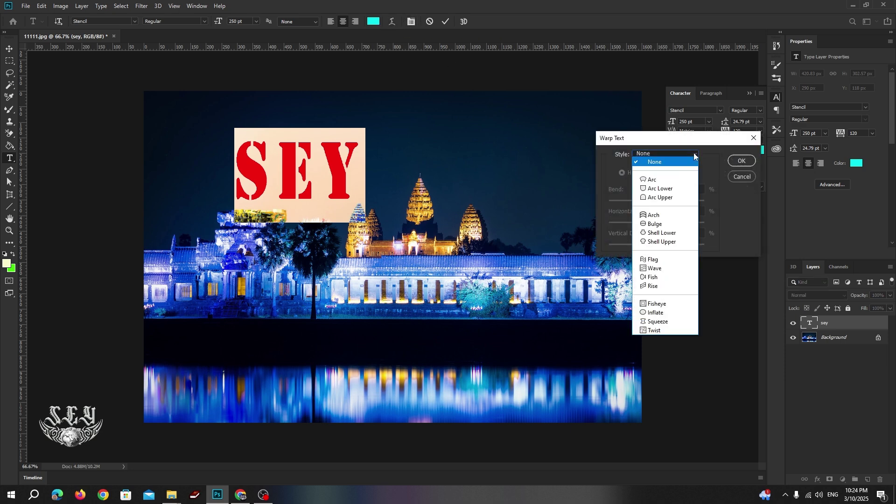
{"action": "left_click", "coordinate": [679, 180]}
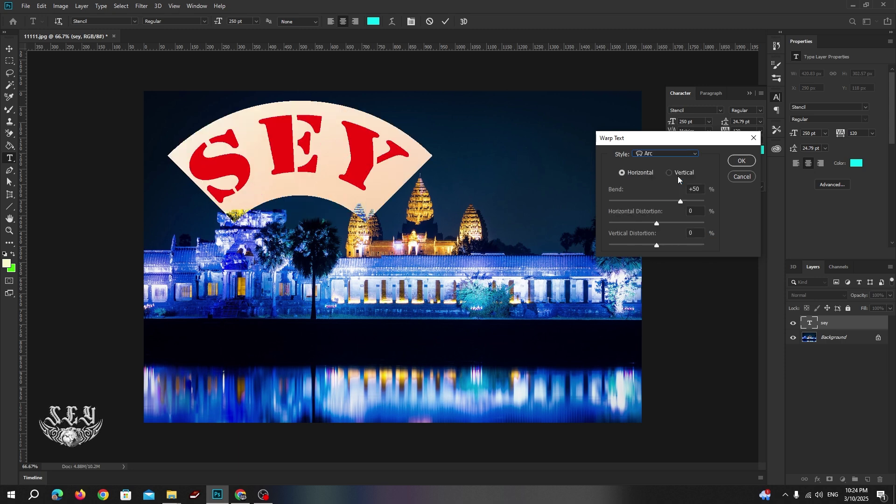
{"action": "left_click", "coordinate": [668, 154]}
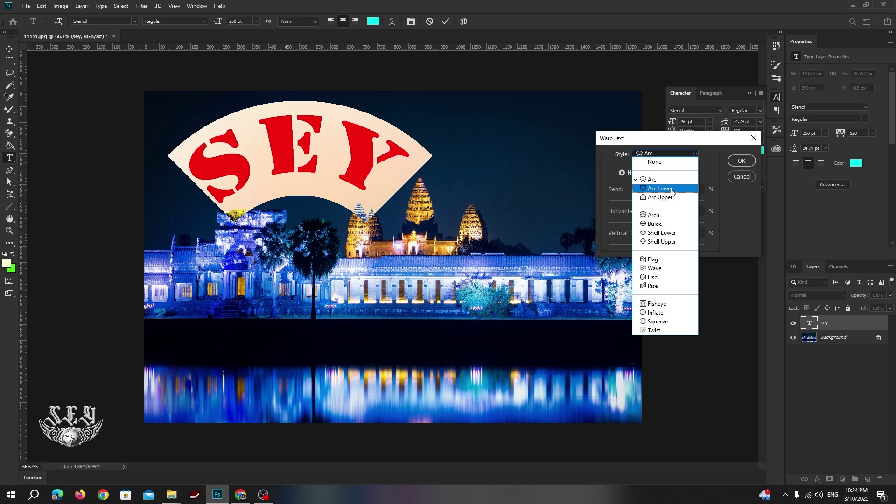
{"action": "left_click", "coordinate": [671, 189]}
{"action": "left_click", "coordinate": [683, 154]}
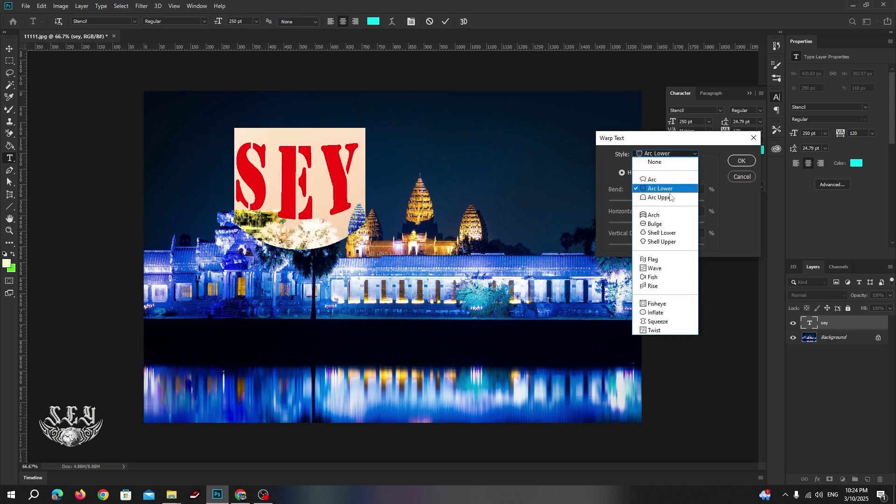
{"action": "left_click", "coordinate": [672, 200]}
{"action": "left_click", "coordinate": [692, 154]}
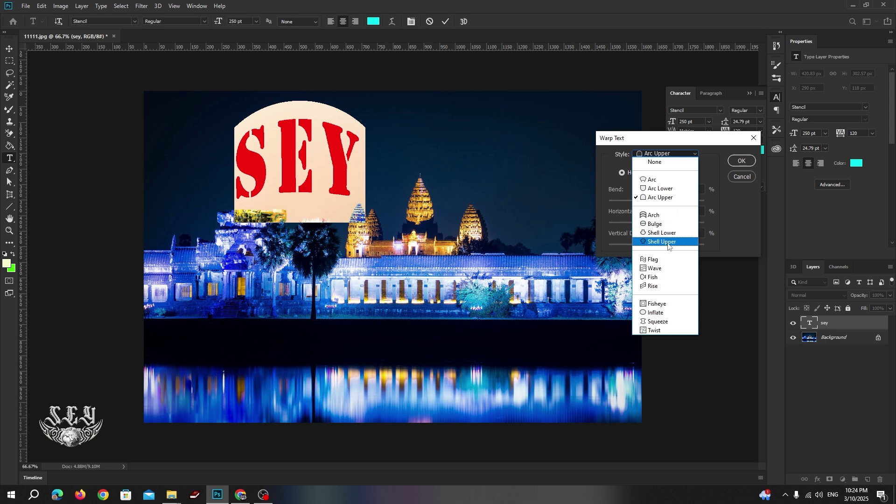
{"action": "left_click", "coordinate": [665, 259]}
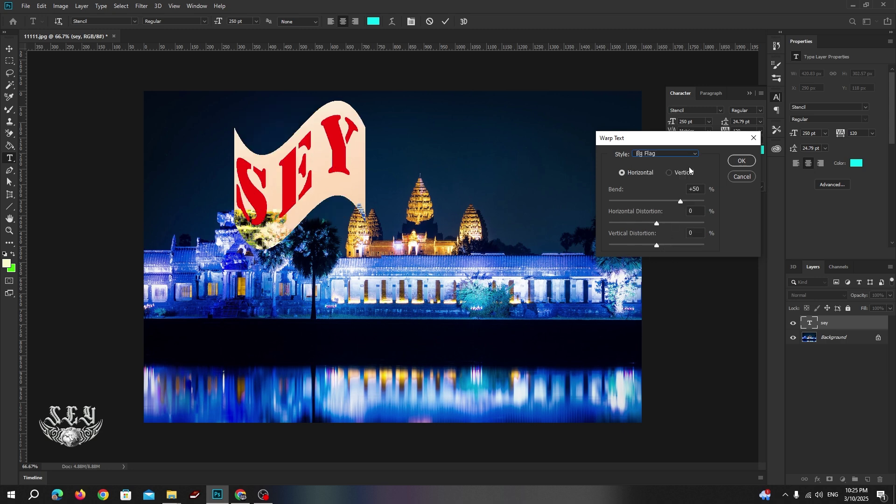
{"action": "left_click", "coordinate": [690, 154]}
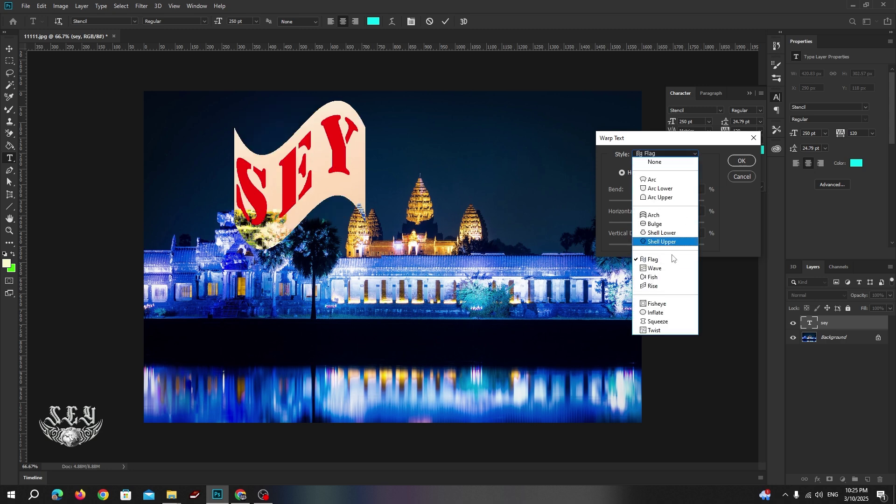
{"action": "left_click", "coordinate": [668, 321]}
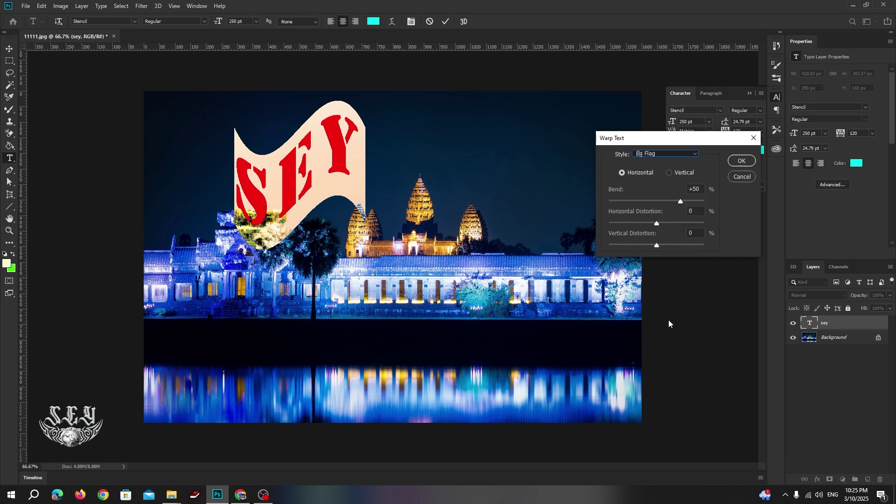
Apply the Wave warp style to the SEY text with a +62% bend and -2% vertical distortion
{"action": "left_click", "coordinate": [685, 156]}
{"action": "left_click", "coordinate": [673, 267]}
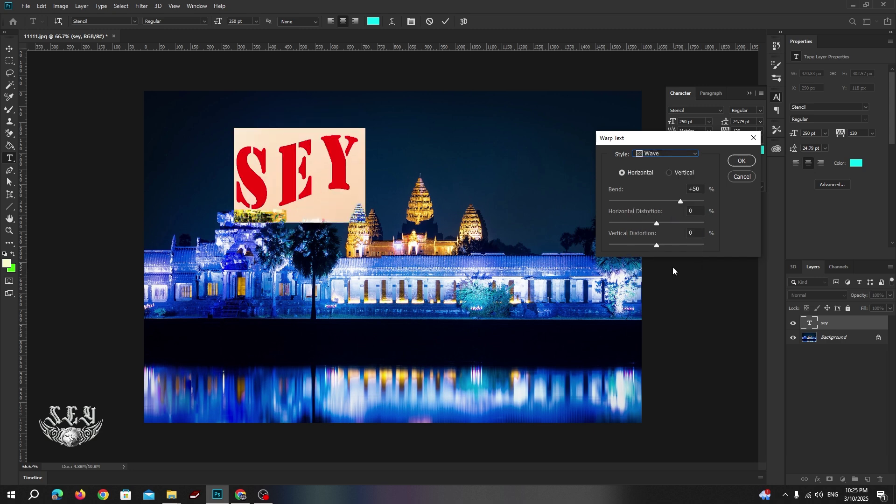
{"action": "left_click", "coordinate": [682, 204]}
{"action": "left_click_drag", "start_coordinate": [661, 204], "coordinate": [667, 248]}
{"action": "mouse_move", "coordinate": [667, 247]}
{"action": "left_mouse_down"}
{"action": "mouse_move", "coordinate": [676, 248]}
{"action": "mouse_move", "coordinate": [655, 248]}
{"action": "left_mouse_up"}
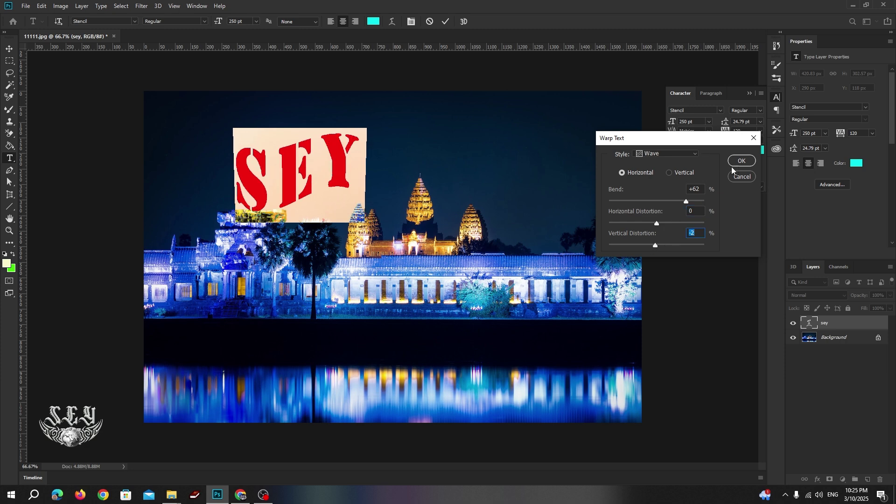
Switch the SEY text's Wave warp to vertical orientation and set its bend to +32%
{"action": "left_click", "coordinate": [671, 171]}
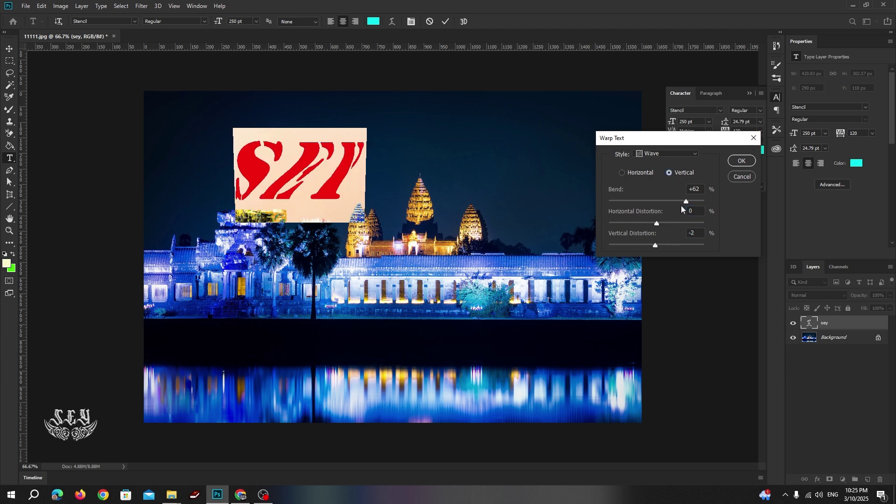
{"action": "mouse_move", "coordinate": [686, 201]}
{"action": "left_mouse_down"}
{"action": "mouse_move", "coordinate": [646, 203]}
{"action": "mouse_move", "coordinate": [670, 201]}
{"action": "left_mouse_up"}
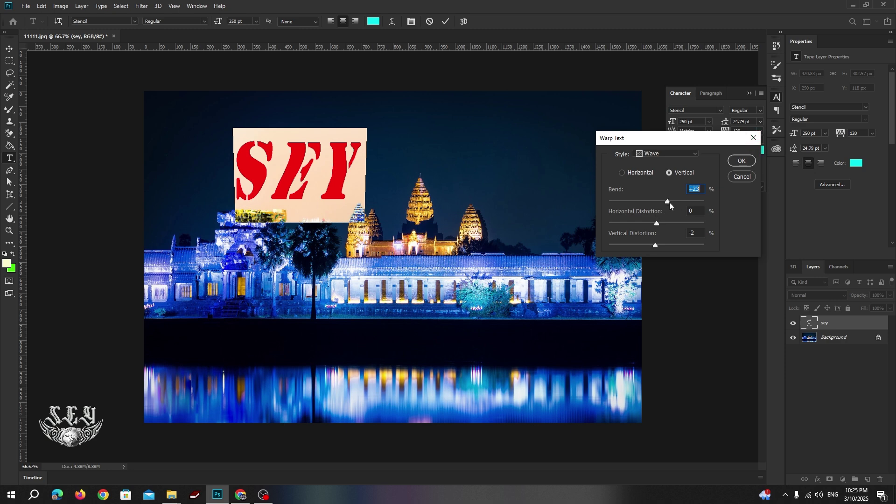
{"action": "left_click_drag", "start_coordinate": [669, 202], "coordinate": [671, 202]}
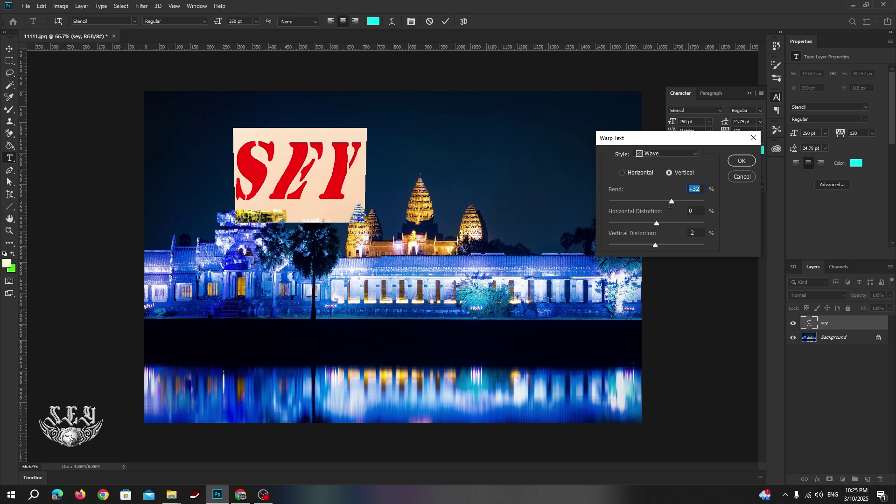
Remove the warp from the SEY text by setting its warp style to None
{"action": "left_click", "coordinate": [687, 154]}
{"action": "left_click", "coordinate": [667, 160]}
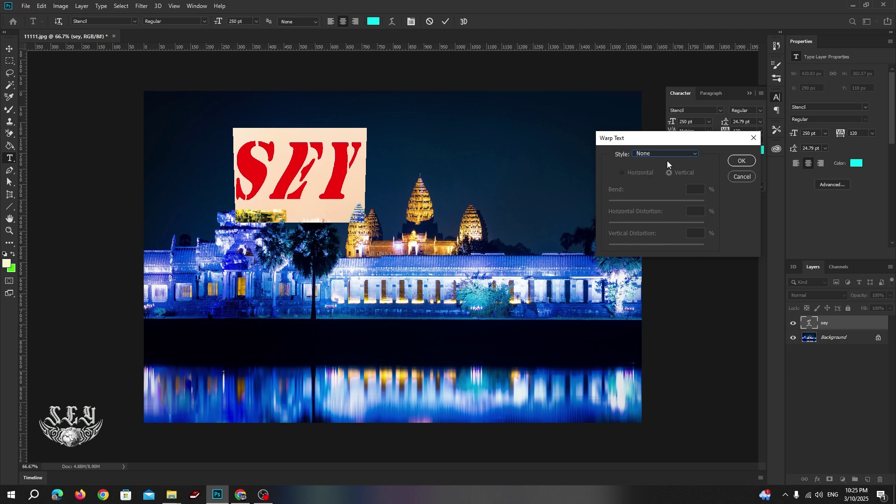
{"action": "left_click", "coordinate": [742, 161]}
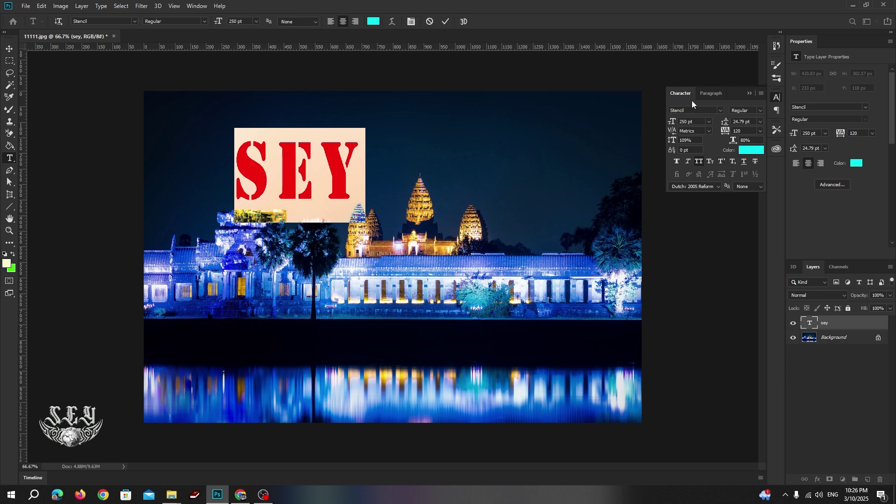
Compare Metrics and Optical kerning on the SEY text and leave it set to Optical
{"action": "left_click", "coordinate": [709, 131]}
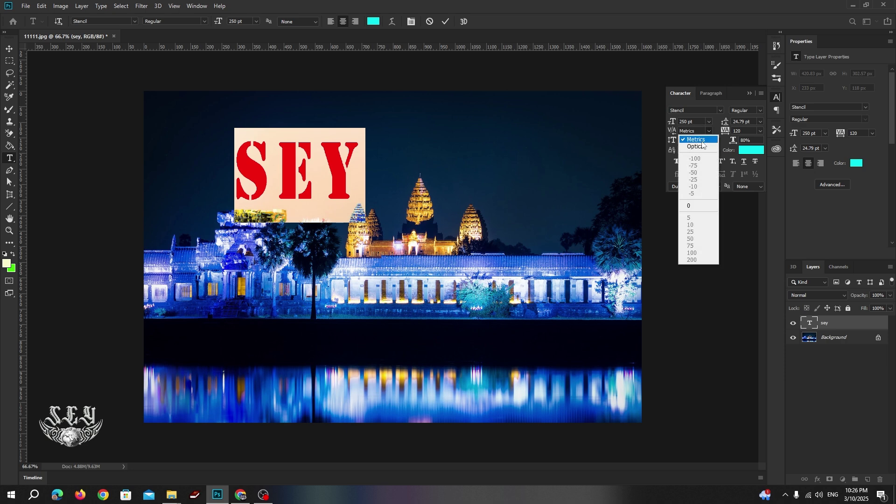
{"action": "left_click", "coordinate": [698, 147]}
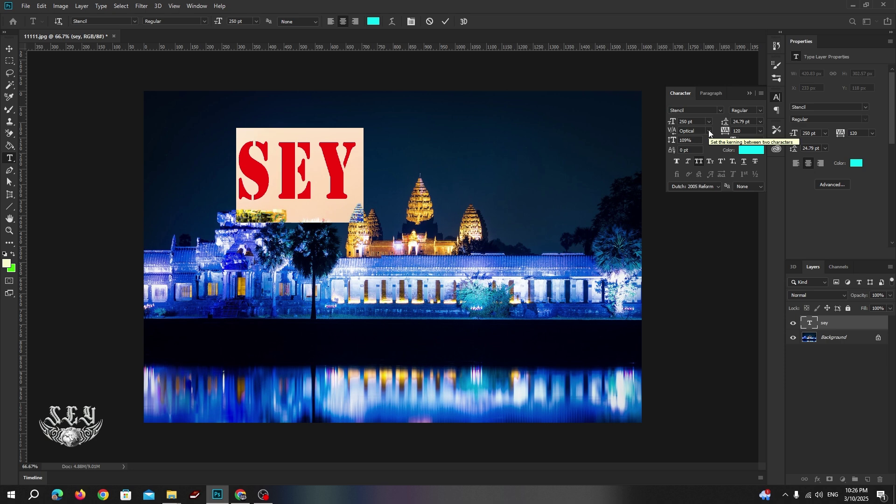
{"action": "left_click", "coordinate": [710, 131]}
{"action": "left_click", "coordinate": [709, 131]}
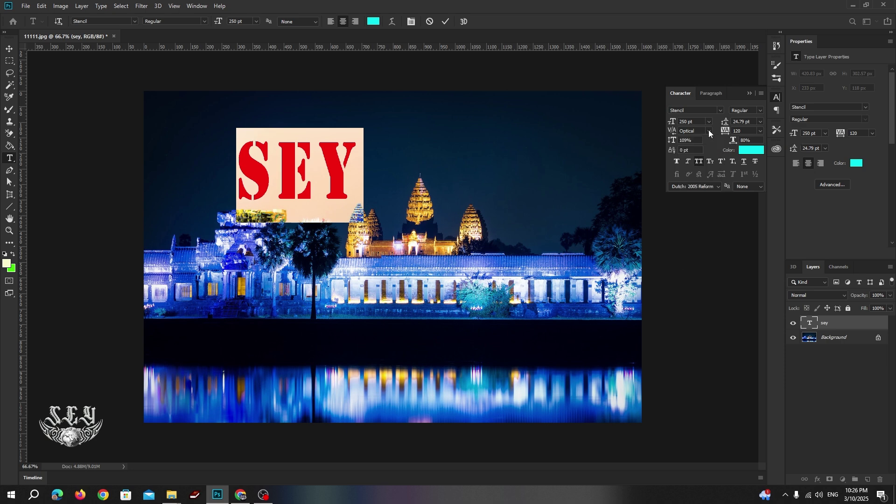
{"action": "left_click", "coordinate": [710, 131]}
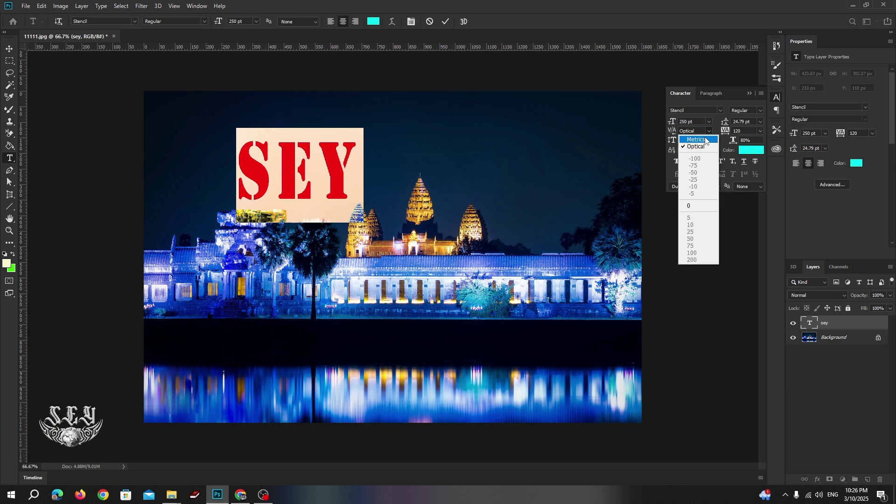
{"action": "left_click", "coordinate": [704, 139]}
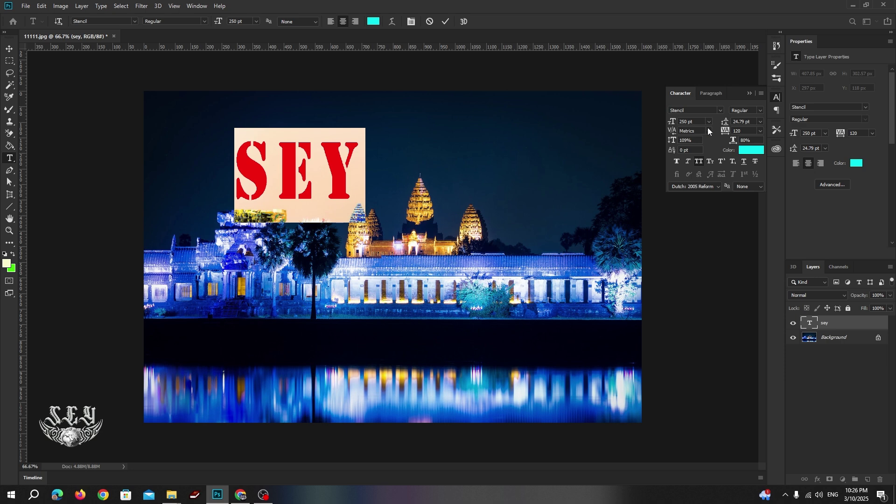
{"action": "left_click", "coordinate": [709, 131]}
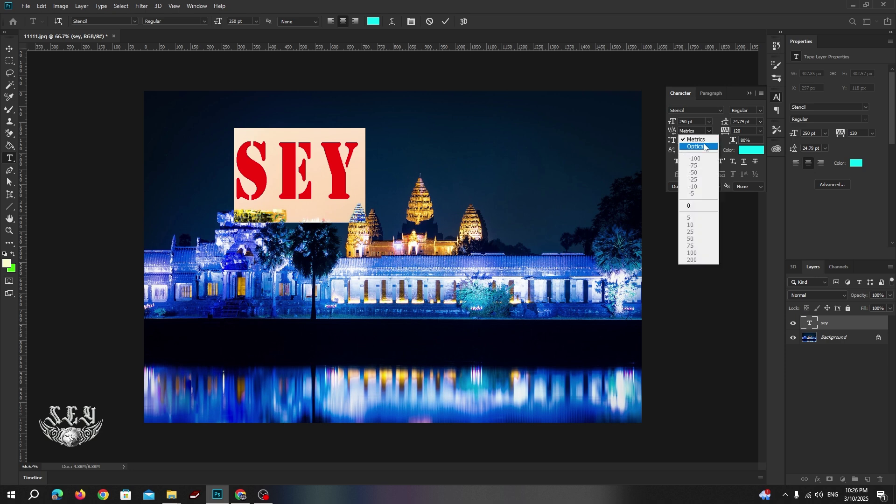
{"action": "left_click", "coordinate": [700, 146]}
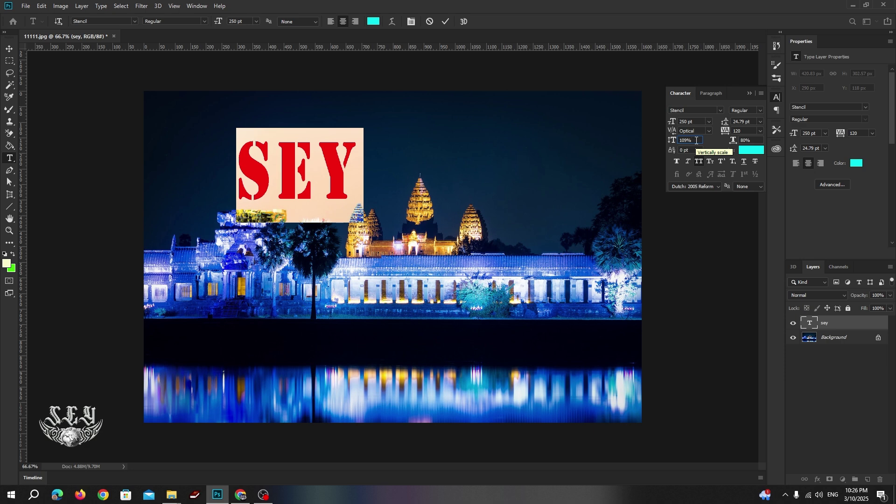
Try taller and shorter vertical scales on the SEY text and settle on 103%
{"action": "scroll", "coordinate": [696, 140], "scroll_direction": "up", "scroll_amount": 8}
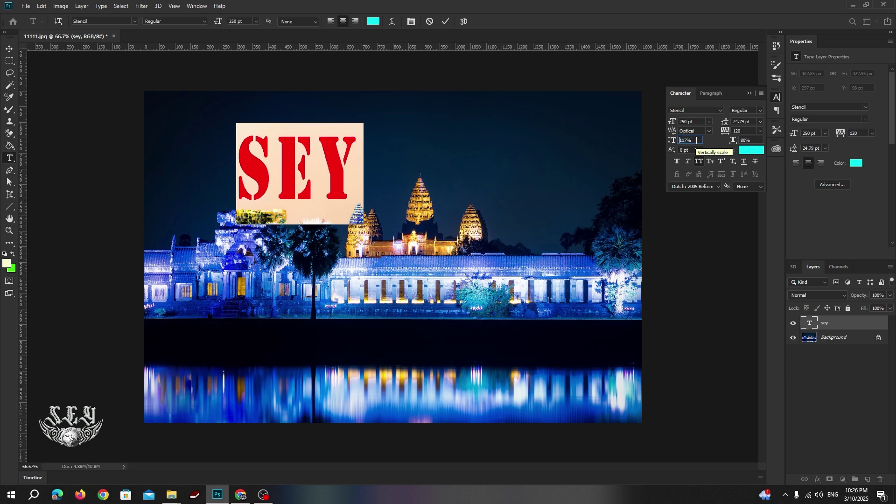
{"action": "scroll", "coordinate": [695, 140], "scroll_direction": "down", "scroll_amount": 20}
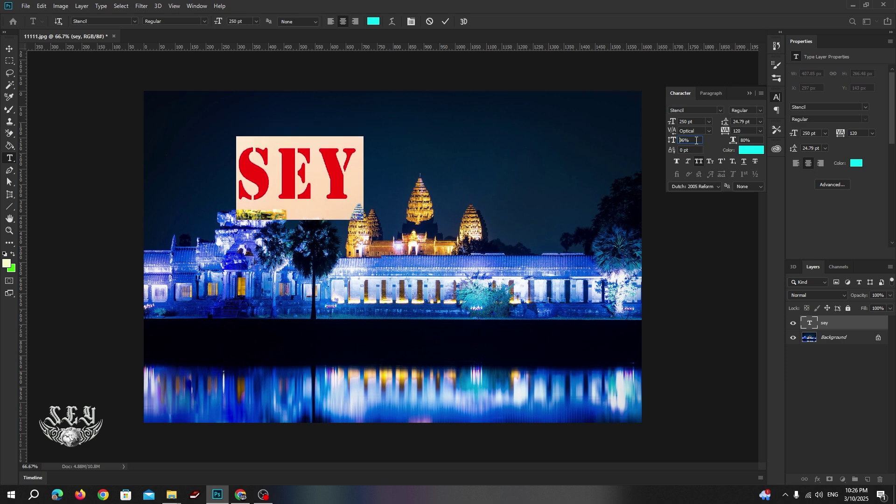
{"action": "scroll", "coordinate": [695, 140], "scroll_direction": "down", "scroll_amount": 4}
{"action": "scroll", "coordinate": [696, 140], "scroll_direction": "up", "scroll_amount": 6}
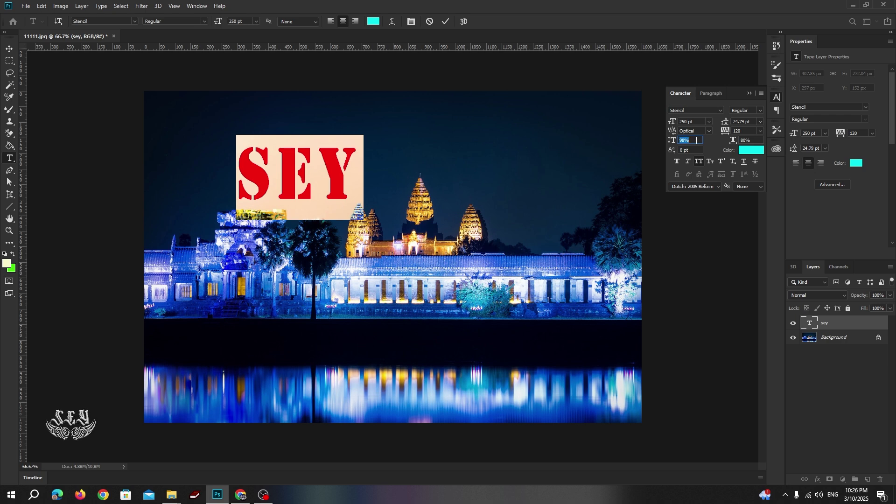
{"action": "scroll", "coordinate": [695, 140], "scroll_direction": "up", "scroll_amount": 5}
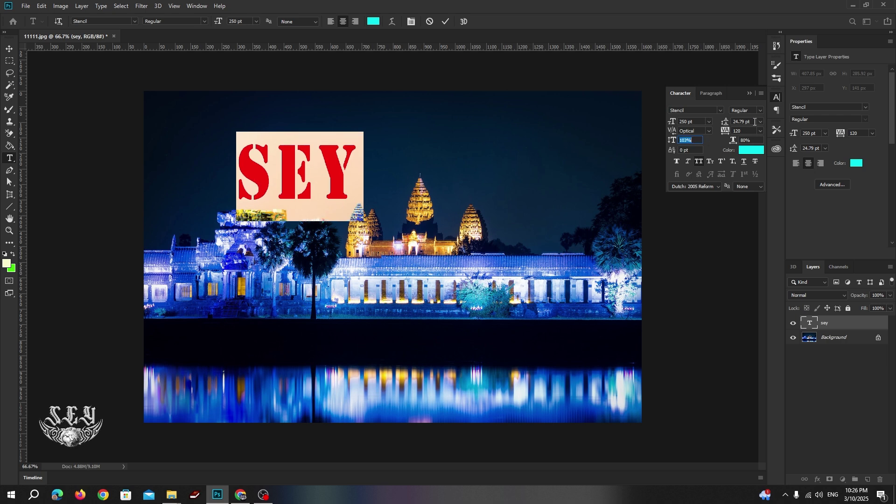
Try wider and tighter tracking on the SEY text and settle on 300
{"action": "left_click", "coordinate": [751, 130]}
{"action": "scroll", "coordinate": [751, 130], "scroll_direction": "up", "scroll_amount": 20}
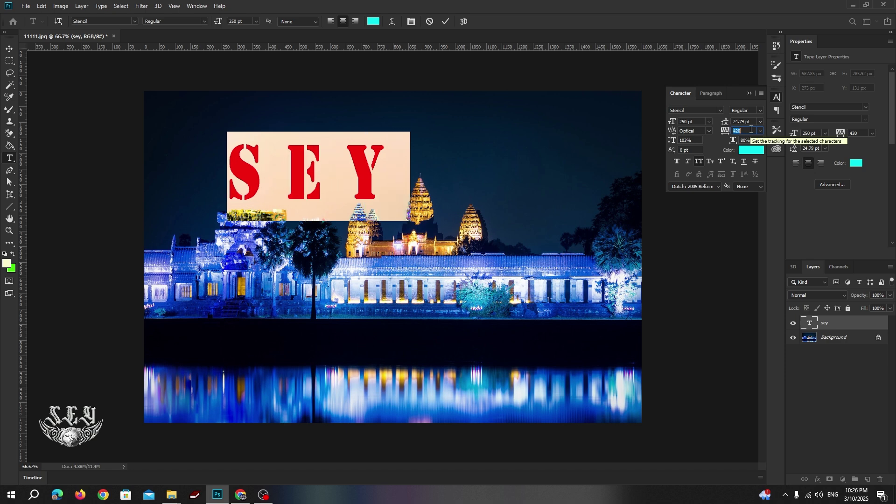
{"action": "scroll", "coordinate": [750, 130], "scroll_direction": "down", "scroll_amount": 12}
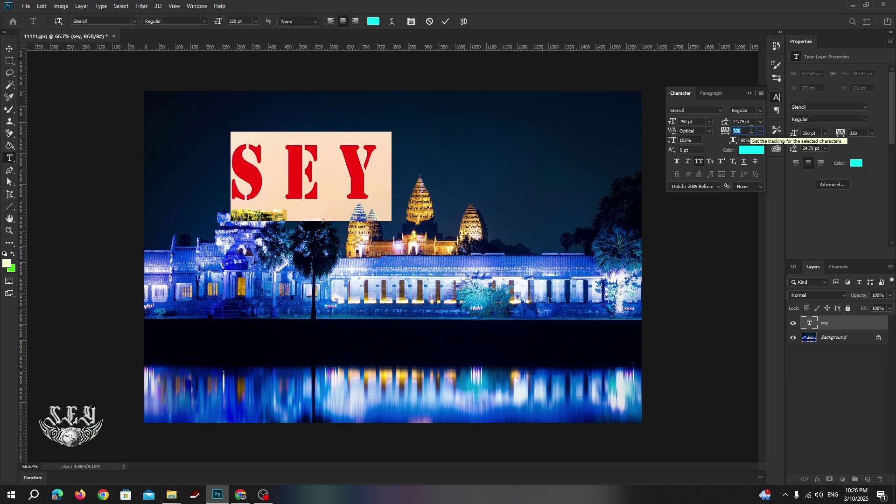
{"action": "scroll", "coordinate": [751, 130], "scroll_direction": "down", "scroll_amount": 20}
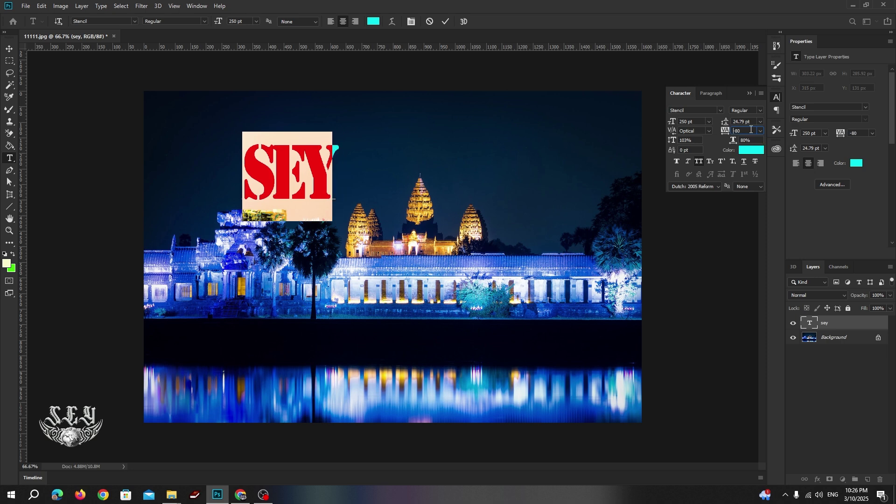
{"action": "scroll", "coordinate": [751, 130], "scroll_direction": "down", "scroll_amount": 15}
{"action": "scroll", "coordinate": [751, 131], "scroll_direction": "up", "scroll_amount": 19}
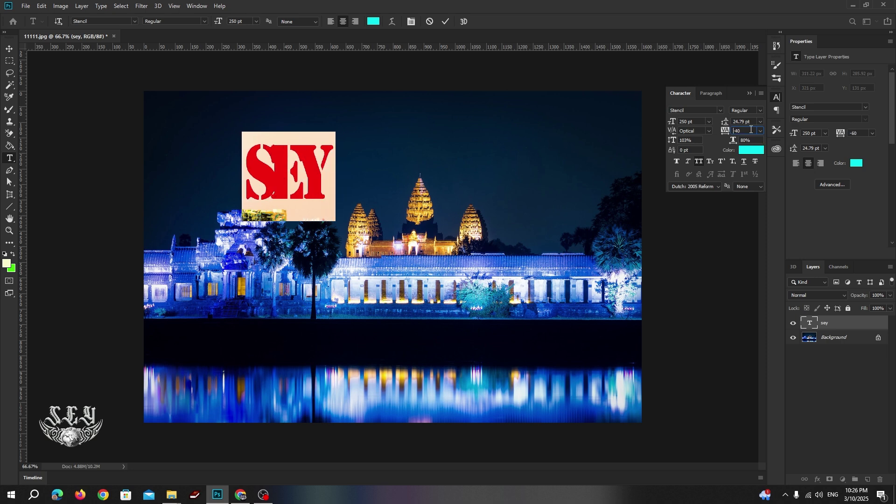
{"action": "scroll", "coordinate": [750, 130], "scroll_direction": "up", "scroll_amount": 20}
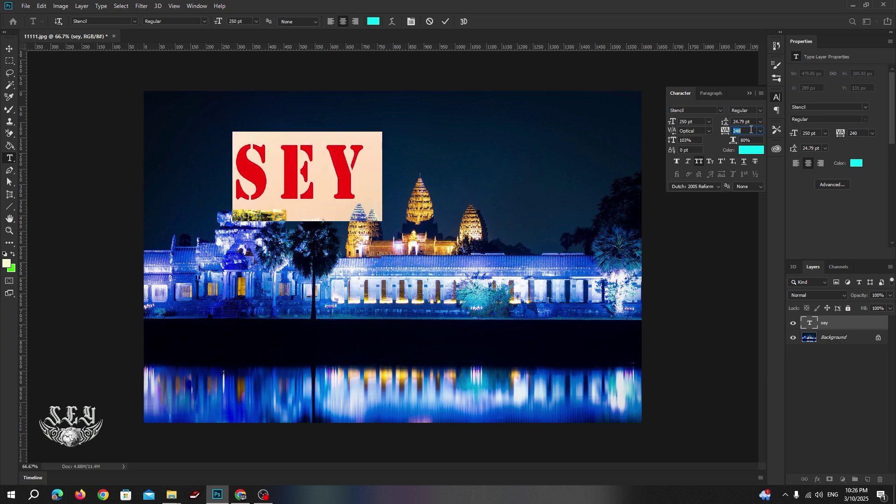
{"action": "scroll", "coordinate": [751, 130], "scroll_direction": "up", "scroll_amount": 6}
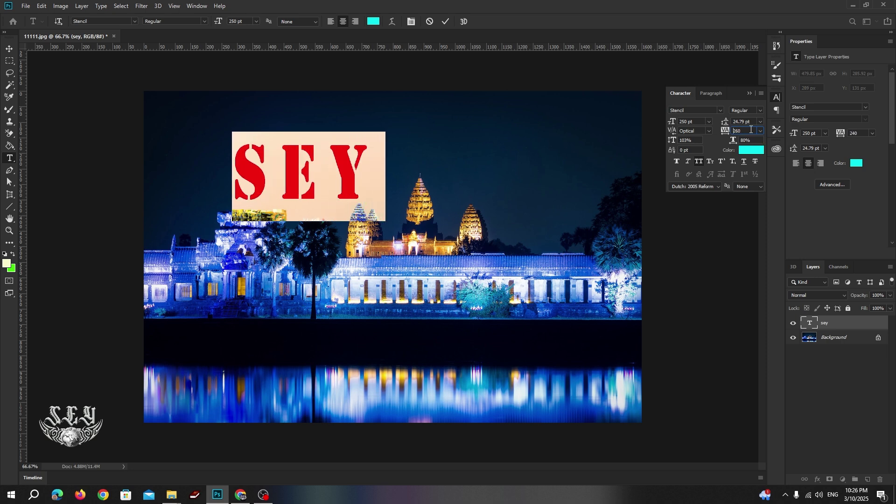
Try Faux Bold, Faux Italic and Small Caps on the SEY text, switching each one off again
{"action": "left_click", "coordinate": [676, 163]}
{"action": "left_click", "coordinate": [686, 163]}
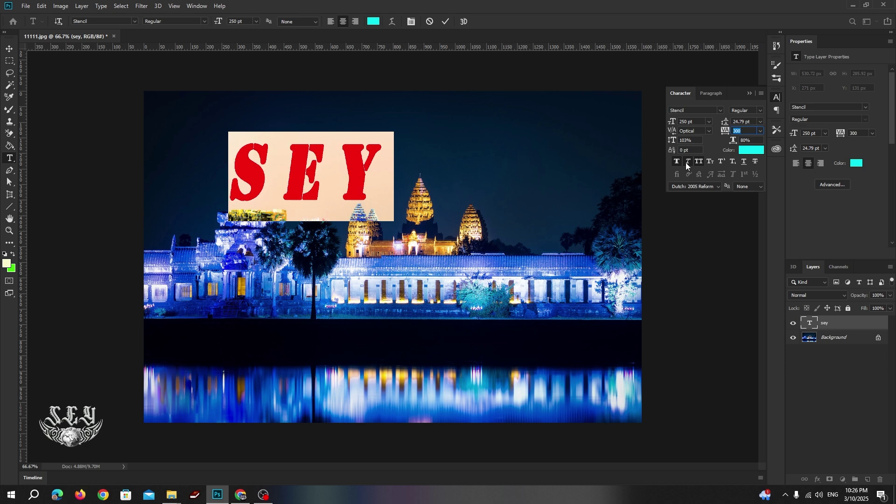
{"action": "left_click", "coordinate": [676, 164]}
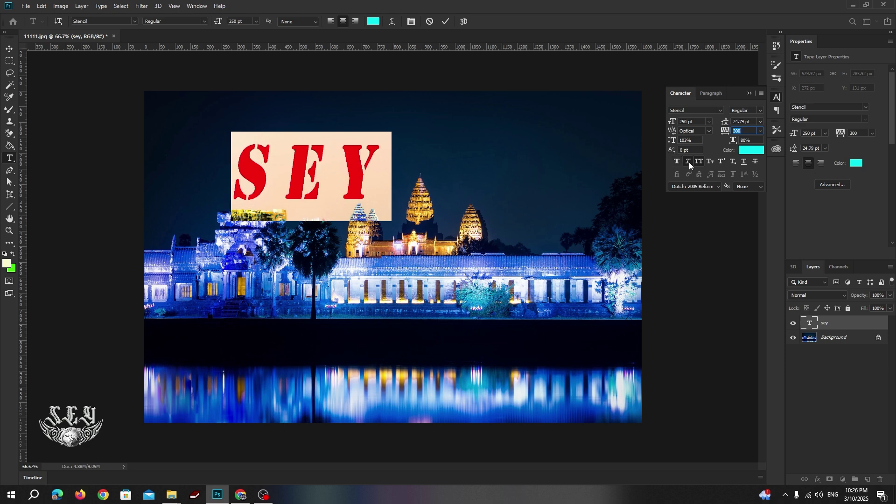
{"action": "left_click", "coordinate": [689, 162]}
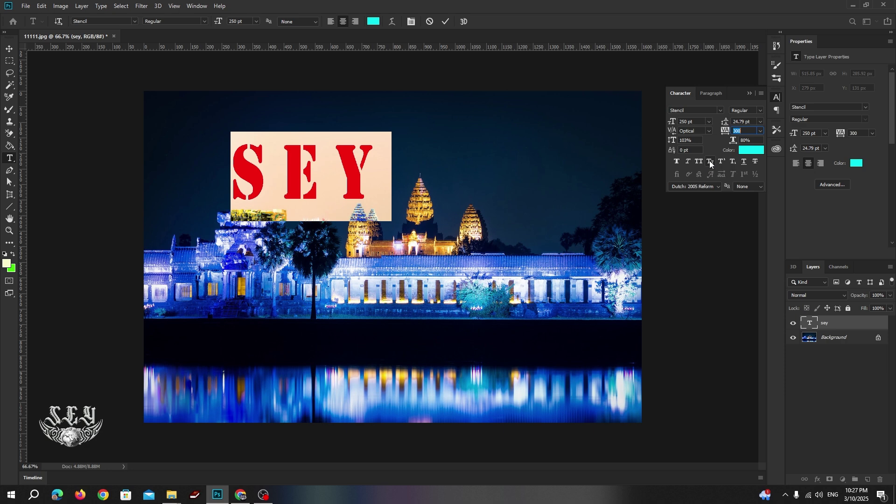
{"action": "left_click", "coordinate": [710, 163]}
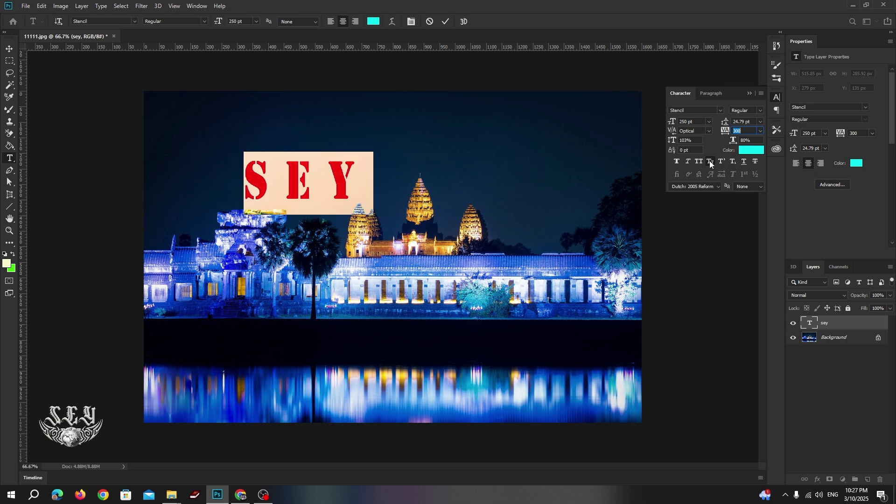
{"action": "left_click", "coordinate": [710, 162]}
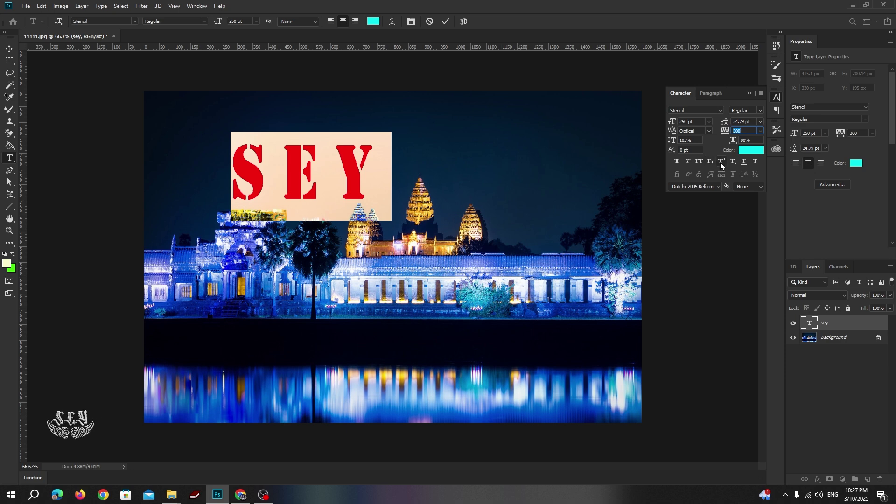
Append a 1 to the end of the SEY text and select that character
{"action": "left_click", "coordinate": [373, 169]}
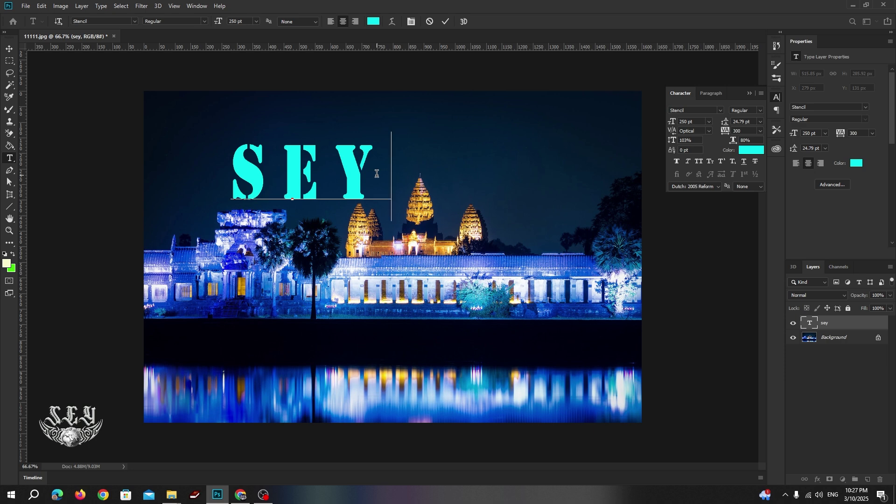
{"action": "type", "text": "1"}
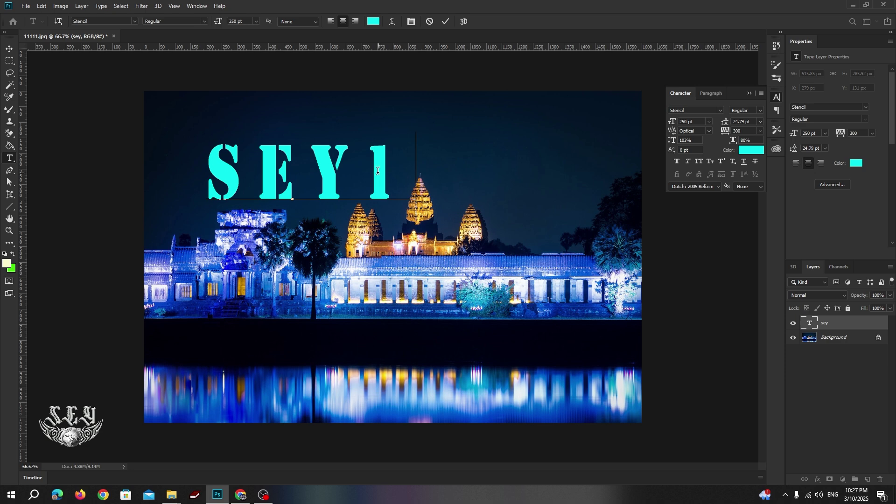
{"action": "left_click", "coordinate": [370, 175]}
{"action": "left_click_drag", "start_coordinate": [369, 174], "coordinate": [390, 174]}
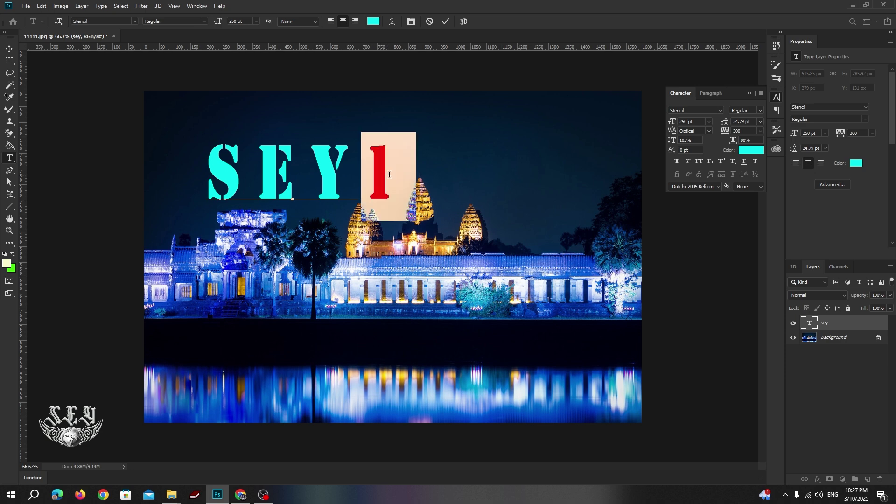
Try Superscript and Subscript on the selected 1, switching each one off again
{"action": "left_click", "coordinate": [723, 162]}
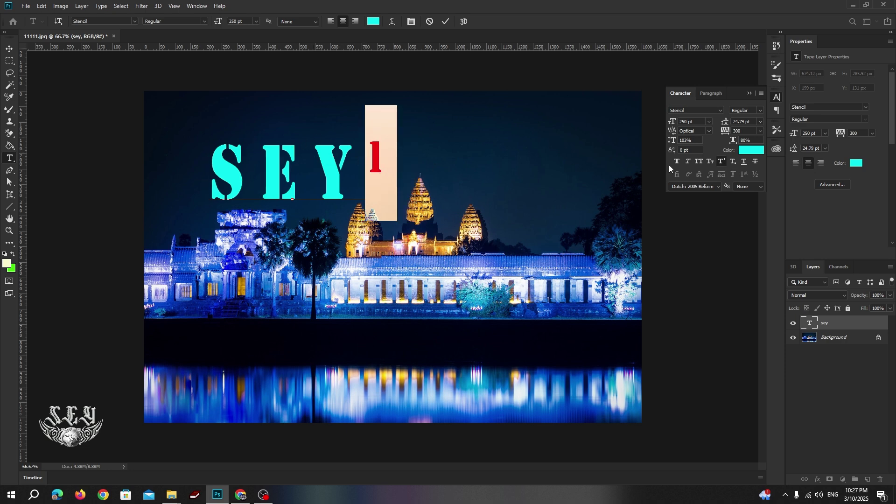
{"action": "left_click", "coordinate": [723, 163]}
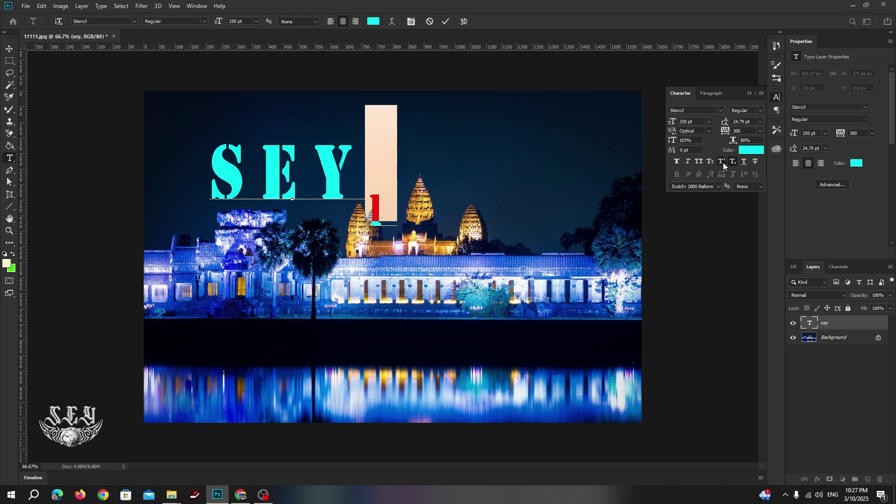
{"action": "left_click", "coordinate": [723, 163]}
{"action": "left_click", "coordinate": [723, 162]}
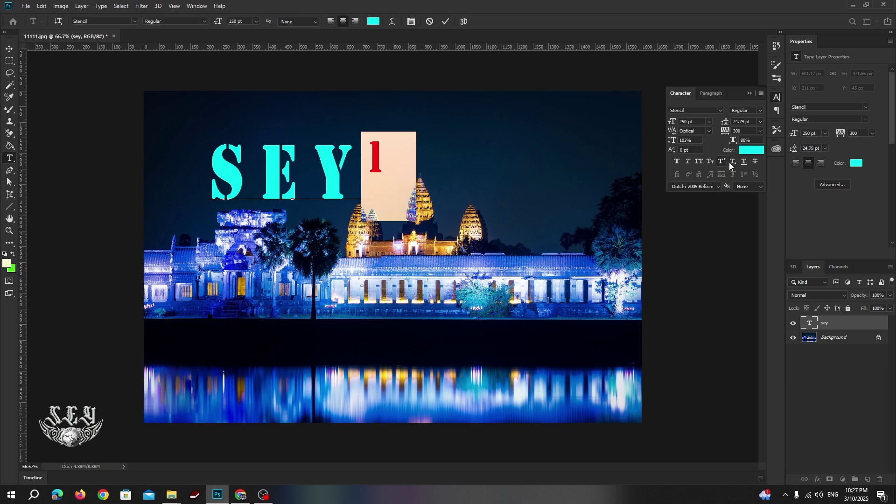
{"action": "left_click", "coordinate": [733, 163]}
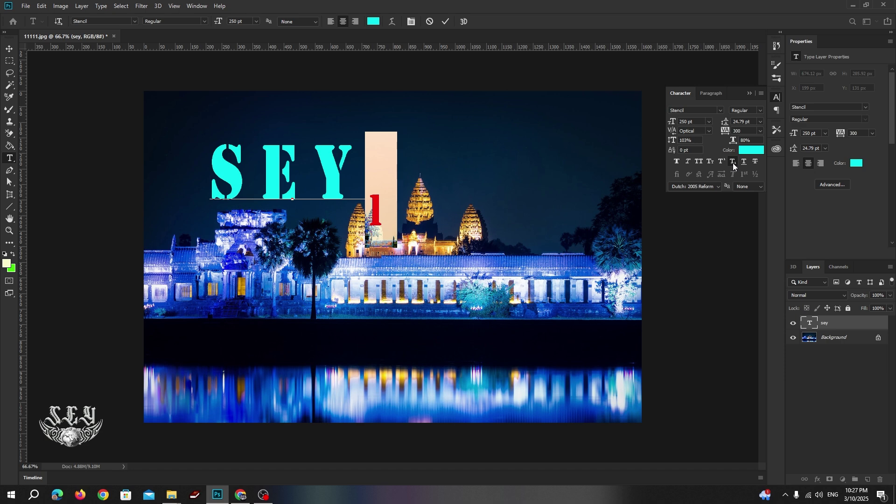
{"action": "left_click", "coordinate": [734, 163]}
Try Underline and Strikethrough on the selected 1, switching each one off again
{"action": "left_click", "coordinate": [744, 161]}
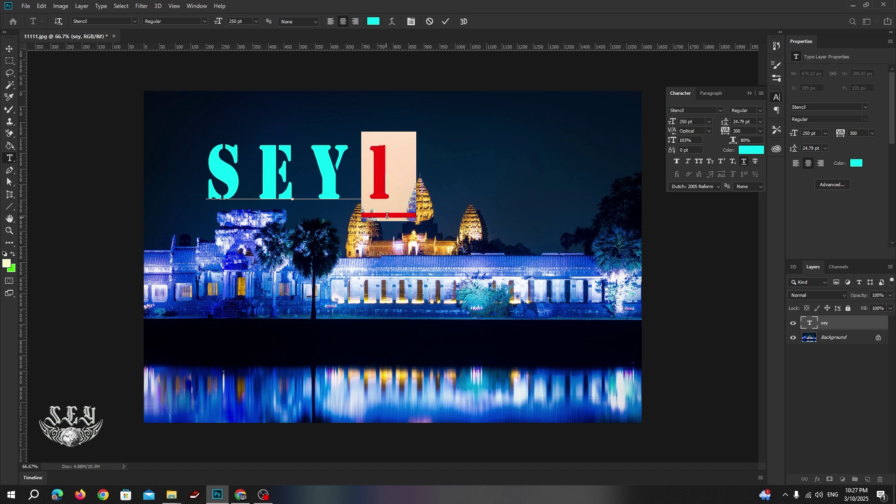
{"action": "left_click", "coordinate": [744, 162]}
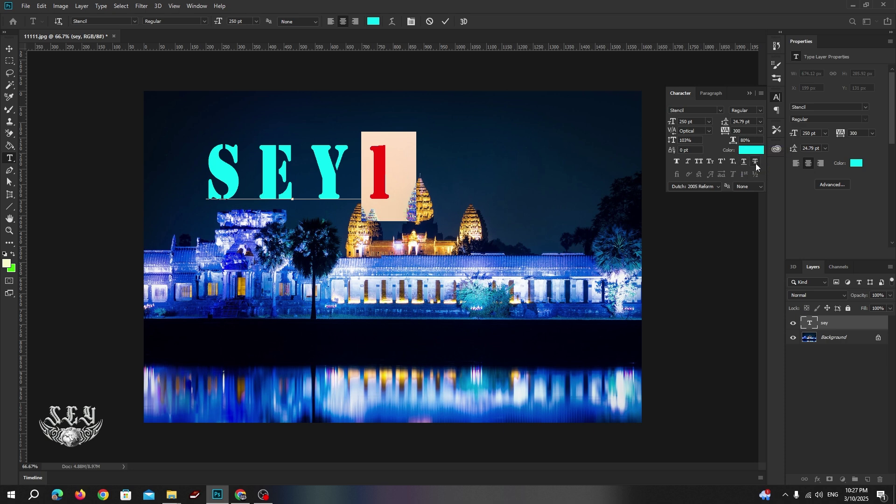
{"action": "left_click", "coordinate": [755, 163]}
{"action": "left_click", "coordinate": [755, 163]}
Add a second line reading ILOVE UCAMBODIA after SEY1 and commit the text
{"action": "left_click", "coordinate": [402, 177]}
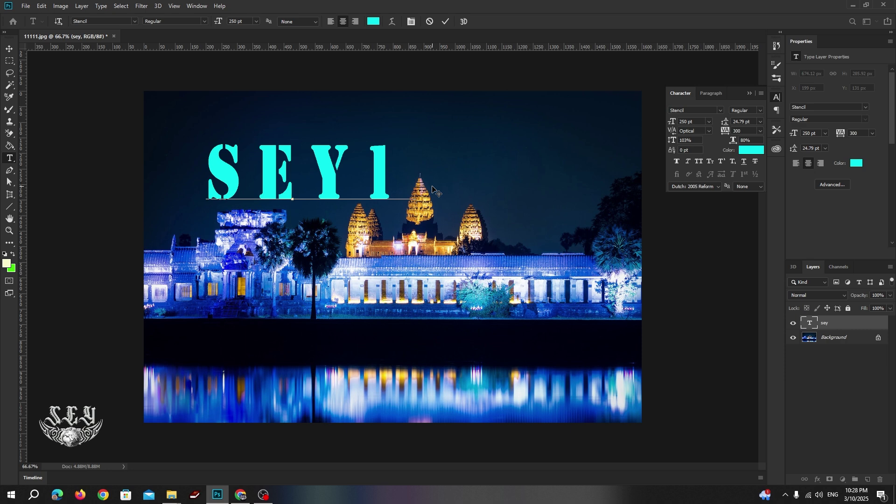
{"action": "type", "text": "i"}
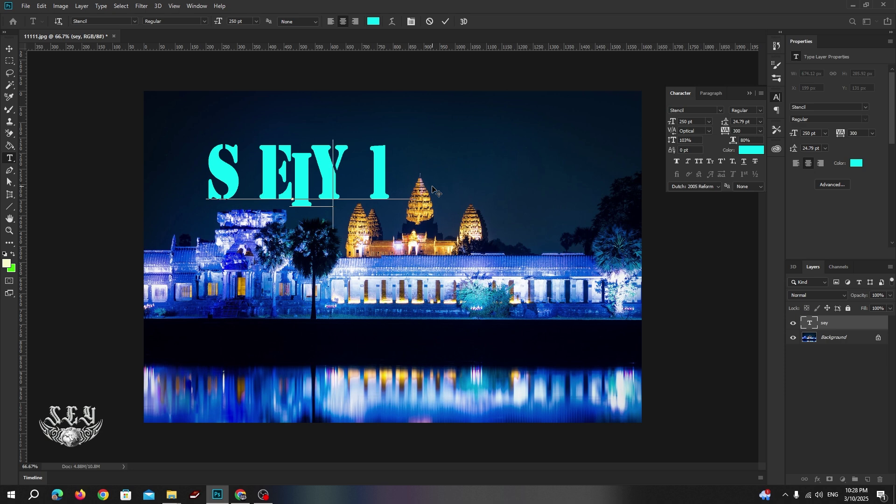
{"action": "type", "text": "love u"}
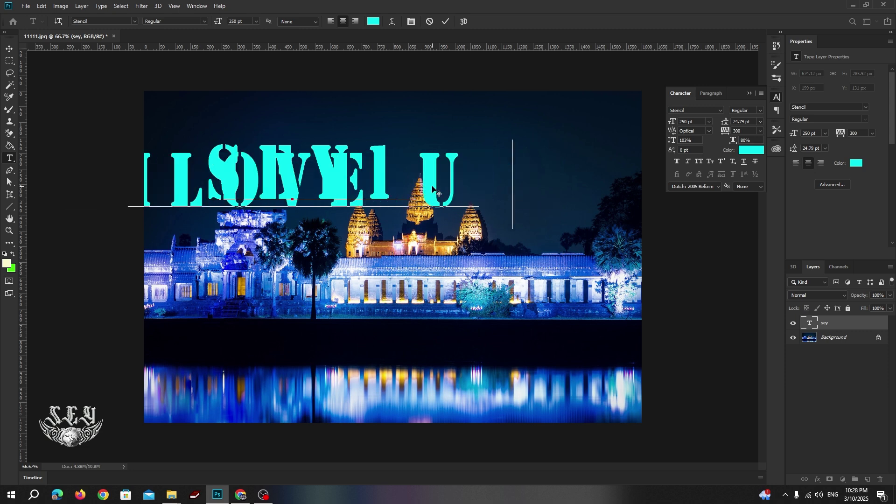
{"action": "key", "text": "BackSpace"}
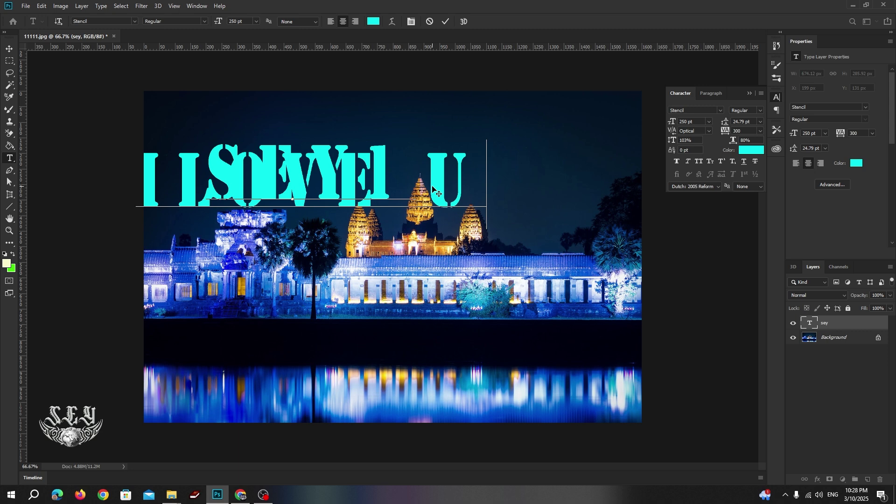
{"action": "type", "text": "CAMBODI"}
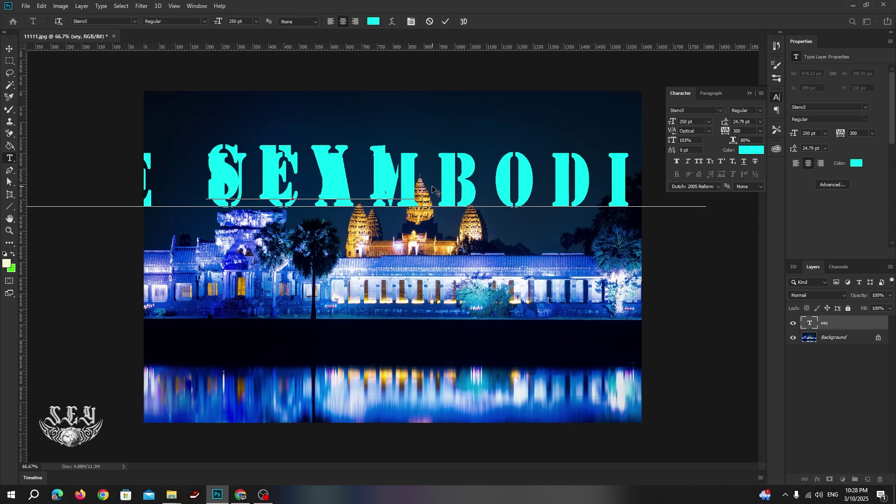
{"action": "left_click", "coordinate": [9, 49]}
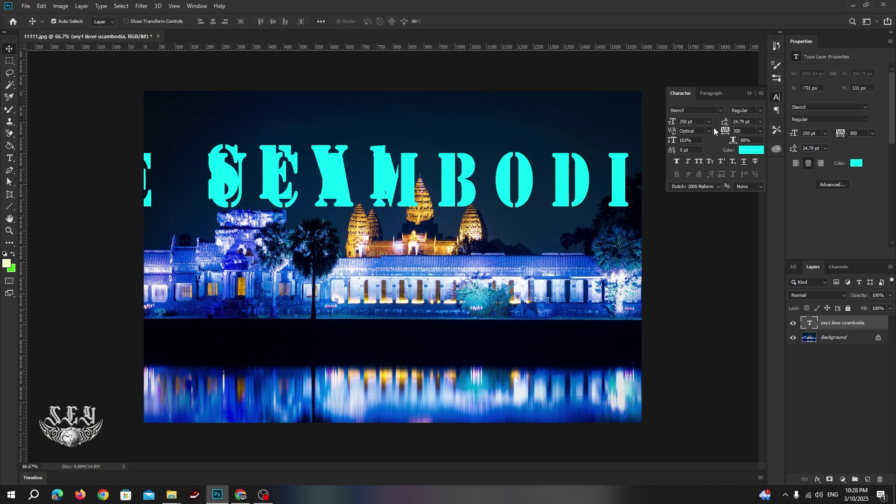
Move the two-line text down over the temple and set its font size to 150 pt
{"action": "left_click_drag", "start_coordinate": [448, 202], "coordinate": [494, 262]}
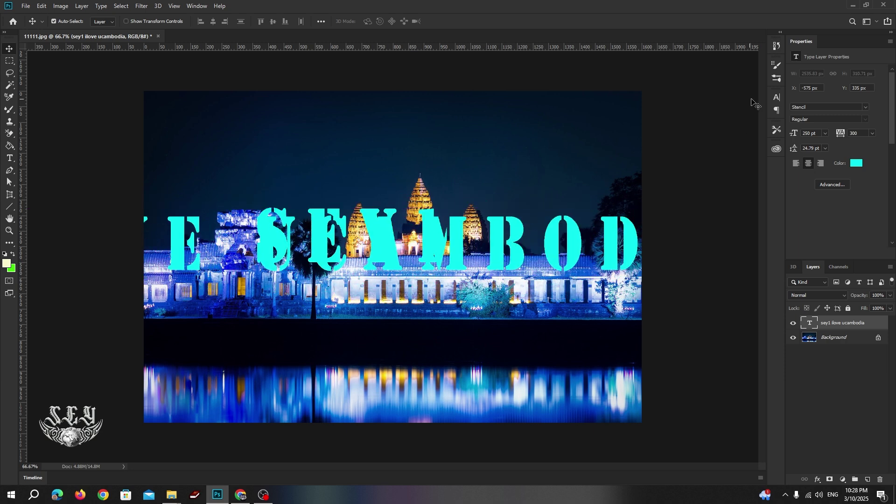
{"action": "left_click", "coordinate": [776, 98]}
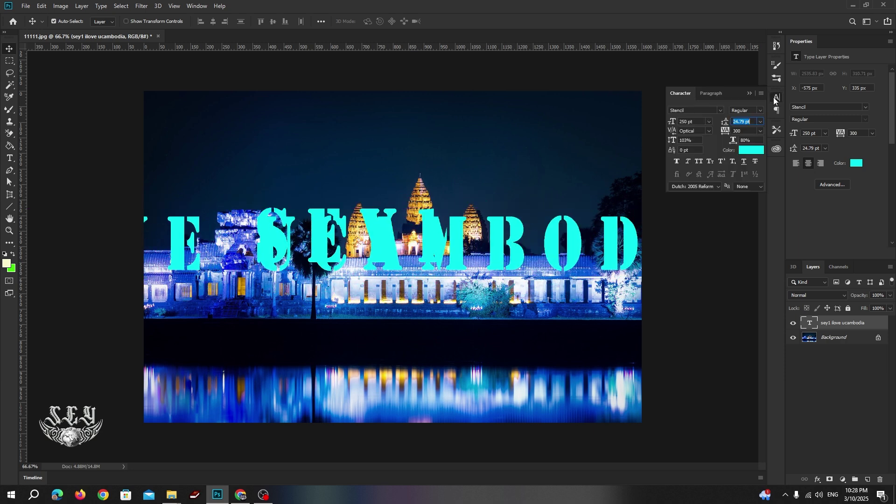
{"action": "left_click", "coordinate": [686, 122]}
{"action": "type", "text": "1"}
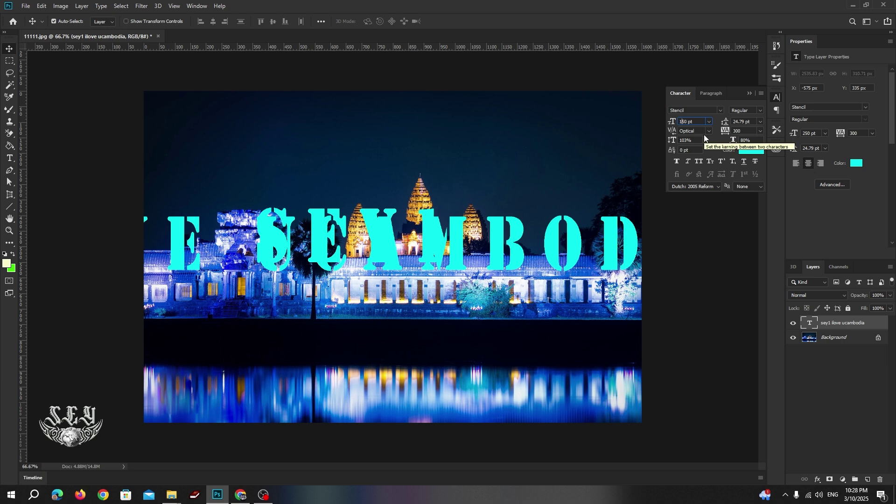
{"action": "key", "text": "Return"}
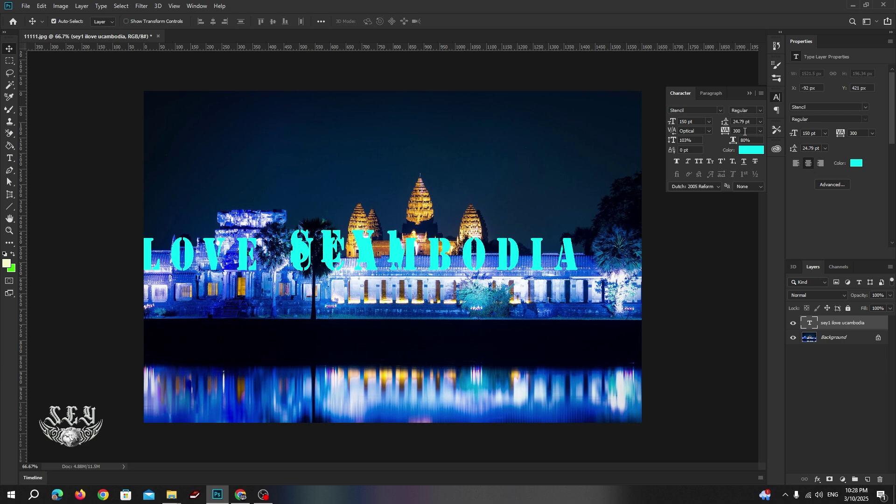
Reduce the text's tracking to 140 and move the text up into the sky above the temple
{"action": "key", "text": "Down"}
{"action": "key", "text": "Down"}
{"action": "key", "text": "Down"}
{"action": "key", "text": "Down"}
{"action": "key", "text": "Down"}
{"action": "key", "text": "Down"}
{"action": "key", "text": "Down"}
{"action": "key", "text": "Down"}
{"action": "key", "text": "Down"}
{"action": "key", "text": "Down"}
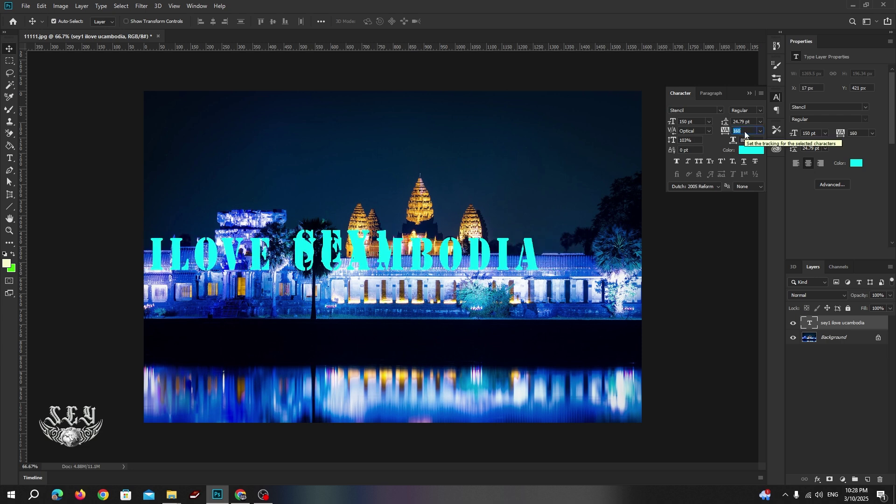
{"action": "key", "text": "Down"}
{"action": "key", "text": "Down"}
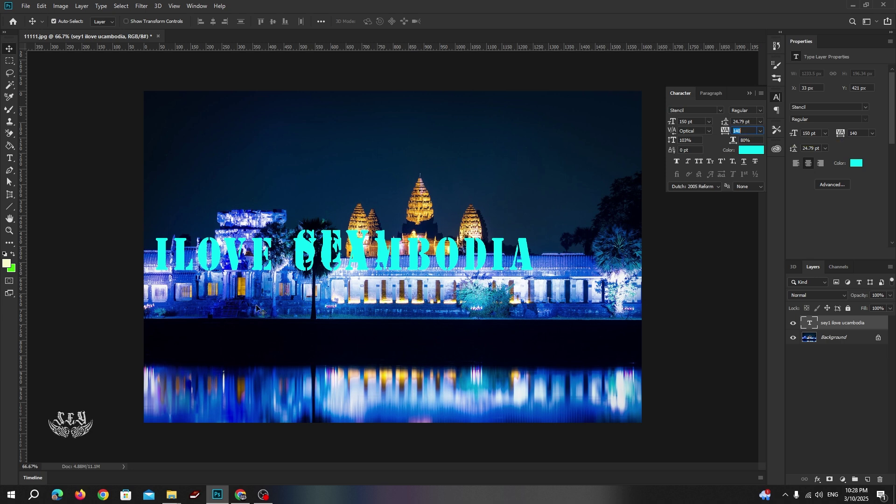
{"action": "left_click_drag", "start_coordinate": [367, 250], "coordinate": [399, 155]}
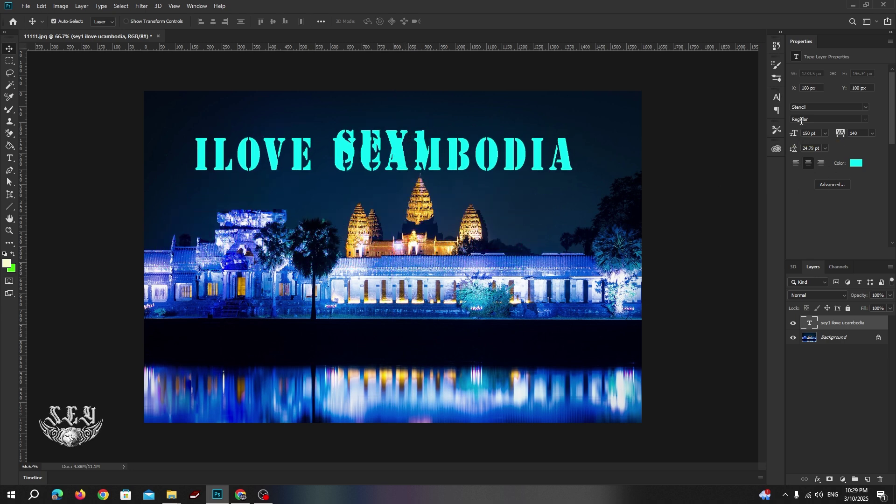
Adjust the leading of the two-line text to 133 pt so the lines separate
{"action": "left_click", "coordinate": [778, 98]}
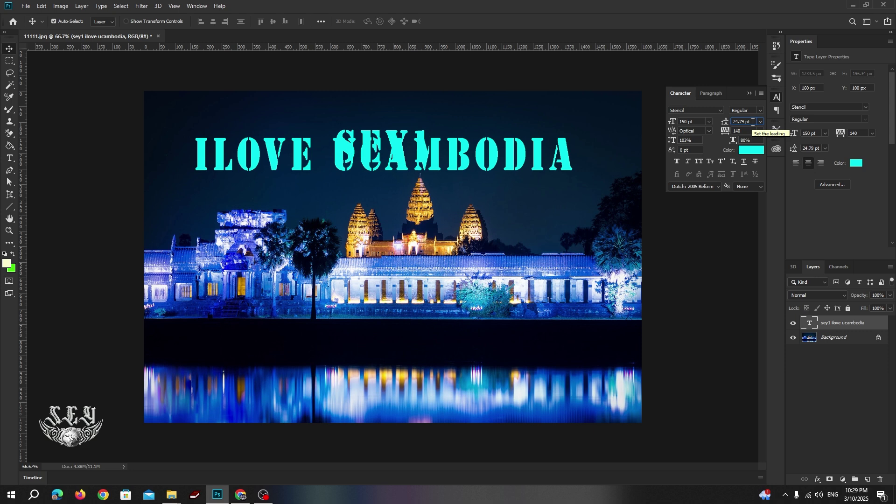
{"action": "key", "text": "Down"}
{"action": "key", "text": "Down"}
{"action": "key", "text": "Down"}
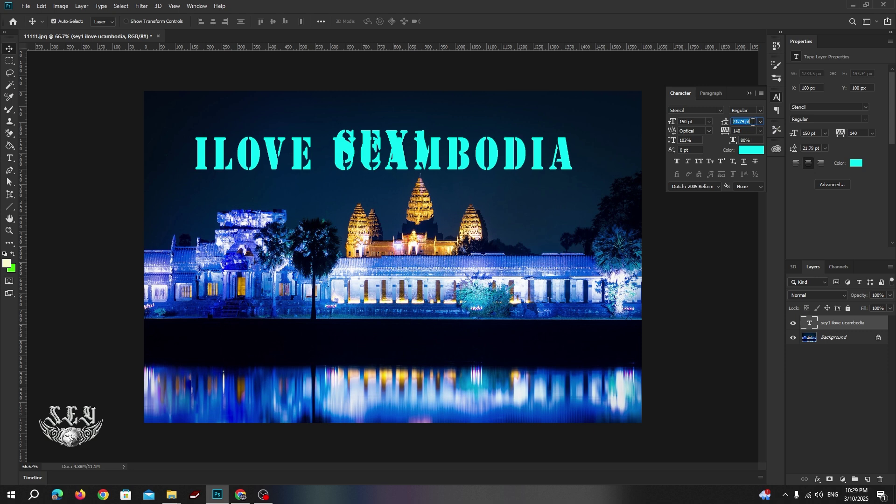
{"action": "type", "text": "22"}
{"action": "key", "text": "Return"}
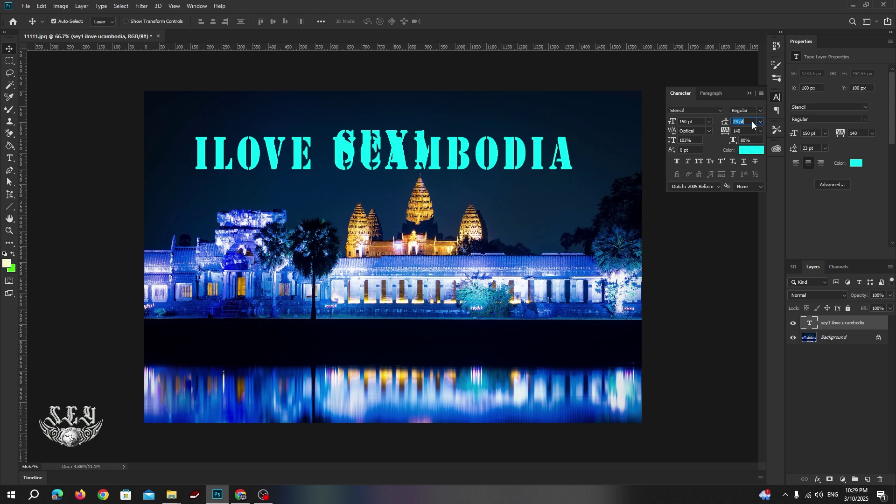
{"action": "key", "text": "Up"}
{"action": "key", "text": "Up"}
{"action": "key", "text": "Up"}
{"action": "key", "text": "Up"}
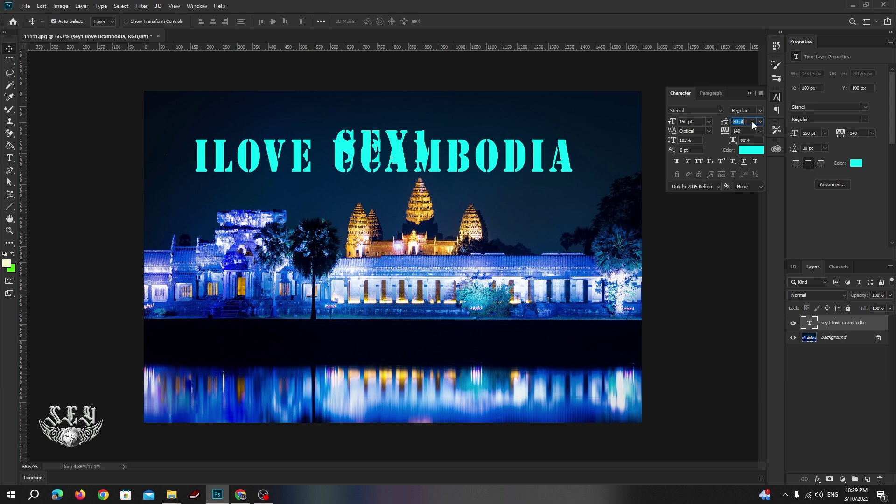
{"action": "key", "text": "Up"}
{"action": "key", "text": "Up"}
{"action": "key", "text": "Up"}
{"action": "key", "text": "Up"}
{"action": "key", "text": "Up"}
{"action": "key", "text": "Up"}
{"action": "key", "text": "Up"}
{"action": "key", "text": "Up"}
{"action": "key", "text": "Up"}
{"action": "key", "text": "Up"}
{"action": "key", "text": "Up"}
{"action": "key", "text": "Up"}
{"action": "key", "text": "Up"}
{"action": "key", "text": "Up"}
{"action": "key", "text": "Up"}
{"action": "key", "text": "Up"}
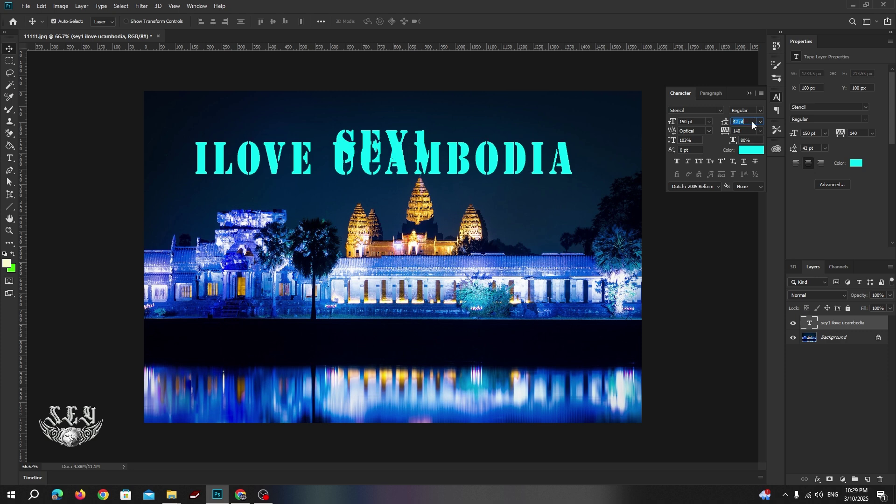
{"action": "key", "text": "Up"}
{"action": "key", "text": "Up"}
{"action": "key", "text": "Up"}
{"action": "key", "text": "Up"}
{"action": "key", "text": "Up"}
{"action": "key", "text": "Up"}
{"action": "key", "text": "Up"}
{"action": "key", "text": "Up"}
{"action": "key", "text": "Up"}
{"action": "key", "text": "Up"}
{"action": "key", "text": "Up"}
{"action": "key", "text": "Up"}
{"action": "key", "text": "Up"}
{"action": "key", "text": "Up"}
{"action": "key", "text": "Up"}
{"action": "key", "text": "Up"}
{"action": "key", "text": "Up"}
{"action": "key", "text": "Up"}
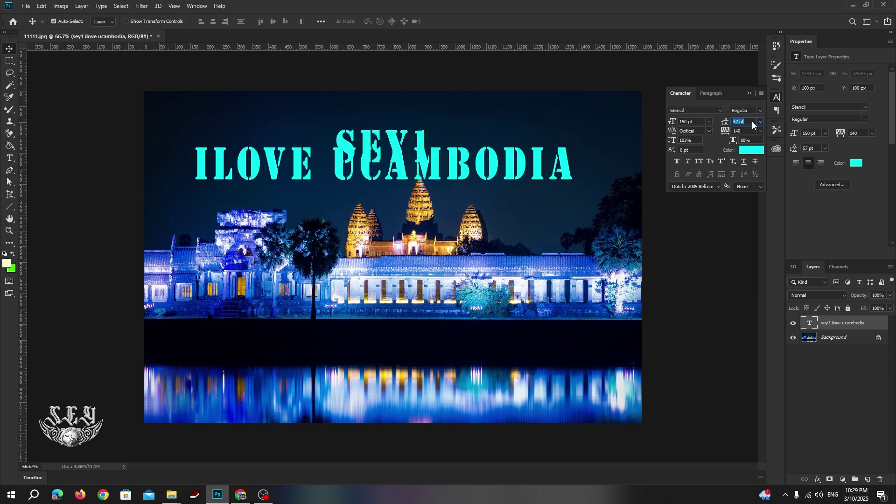
{"action": "key", "text": "Up"}
{"action": "key", "text": "Up"}
{"action": "key", "text": "Up"}
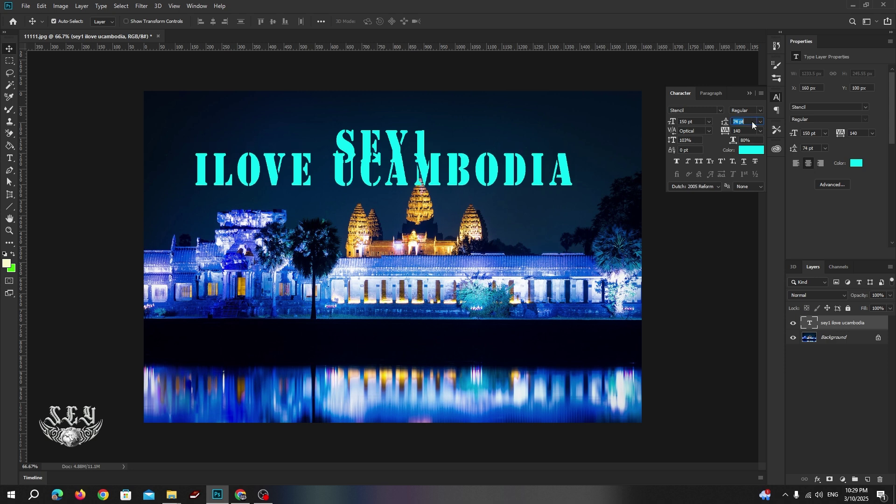
{"action": "key", "text": "Up"}
{"action": "key", "text": "Up"}
{"action": "key", "text": "Up"}
{"action": "key", "text": "Up"}
{"action": "key", "text": "Up"}
{"action": "key", "text": "Up"}
{"action": "key", "text": "Up"}
{"action": "key", "text": "Up"}
{"action": "key", "text": "Up"}
{"action": "key", "text": "Up"}
{"action": "key", "text": "Up"}
{"action": "key", "text": "Up"}
{"action": "key", "text": "Up"}
{"action": "key", "text": "Up"}
{"action": "key", "text": "Up"}
{"action": "key", "text": "Up"}
{"action": "key", "text": "Up"}
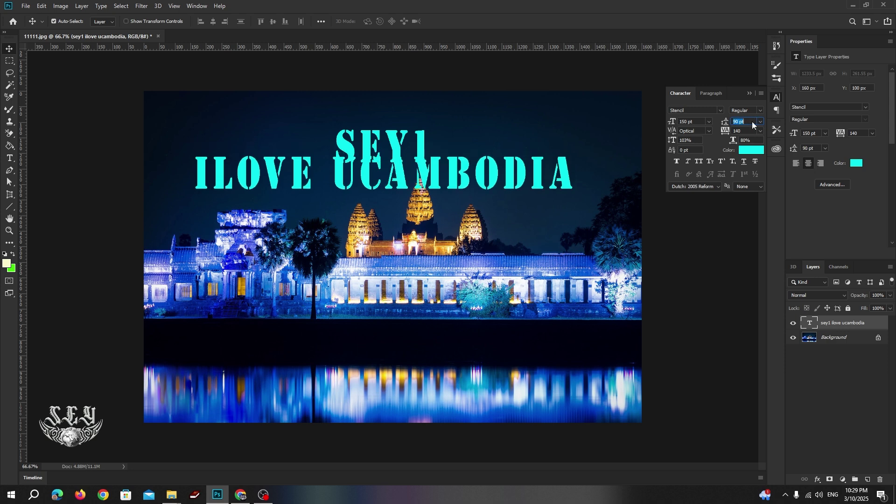
{"action": "key", "text": "Up"}
{"action": "key", "text": "Up"}
{"action": "key", "text": "Up"}
{"action": "key", "text": "Up"}
{"action": "key", "text": "Up"}
{"action": "key", "text": "Up"}
{"action": "key", "text": "Up"}
{"action": "key", "text": "Up"}
{"action": "key", "text": "Up"}
{"action": "key", "text": "Up"}
{"action": "key", "text": "Up"}
{"action": "key", "text": "Up"}
{"action": "key", "text": "Up"}
{"action": "key", "text": "Up"}
{"action": "key", "text": "Up"}
{"action": "key", "text": "Up"}
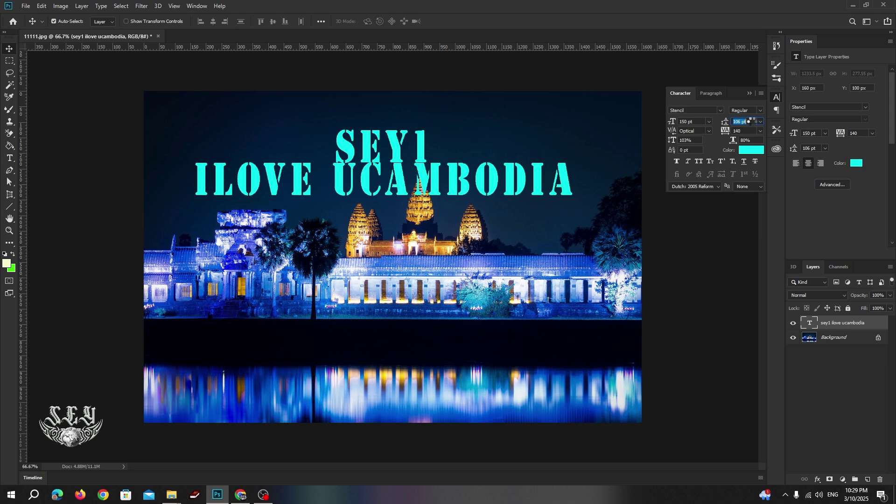
{"action": "key", "text": "Up"}
{"action": "key", "text": "Up"}
{"action": "key", "text": "Up"}
{"action": "key", "text": "Up"}
{"action": "key", "text": "Up"}
{"action": "key", "text": "Up"}
{"action": "key", "text": "Up"}
{"action": "key", "text": "Up"}
{"action": "key", "text": "Up"}
{"action": "key", "text": "Up"}
{"action": "key", "text": "Up"}
{"action": "key", "text": "Up"}
{"action": "key", "text": "Up"}
{"action": "key", "text": "Up"}
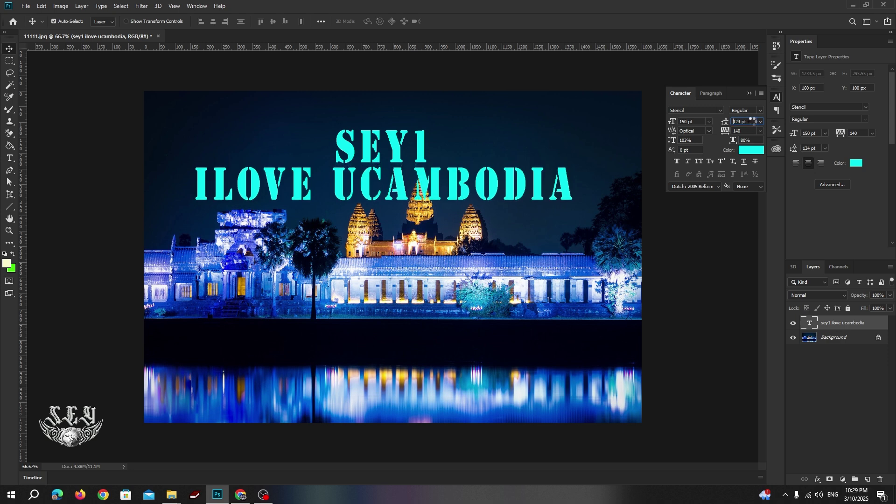
{"action": "key", "text": "Up"}
{"action": "key", "text": "Up"}
{"action": "key", "text": "Up"}
{"action": "key", "text": "Up"}
{"action": "key", "text": "Up"}
{"action": "key", "text": "Up"}
{"action": "key", "text": "Up"}
{"action": "key", "text": "Up"}
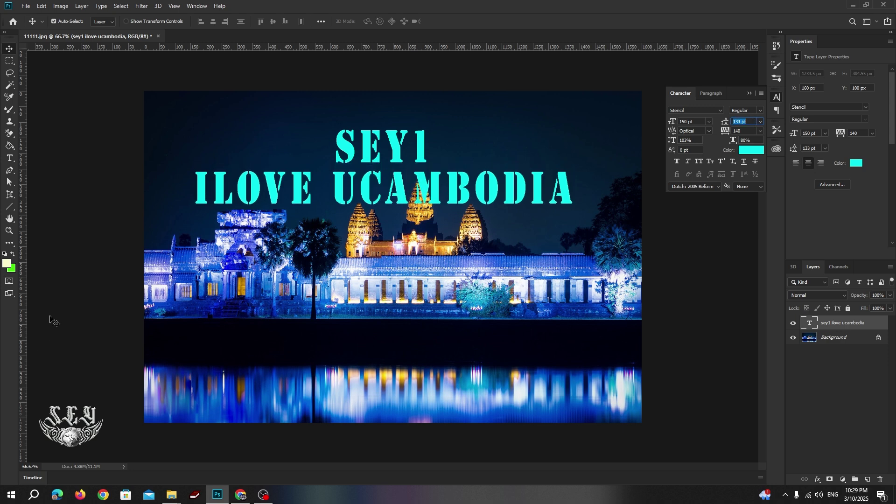
Insert the missing spaces in the second line so it reads I LOVE U CAMBODIA, and commit the text
{"action": "double_click", "coordinate": [334, 193]}
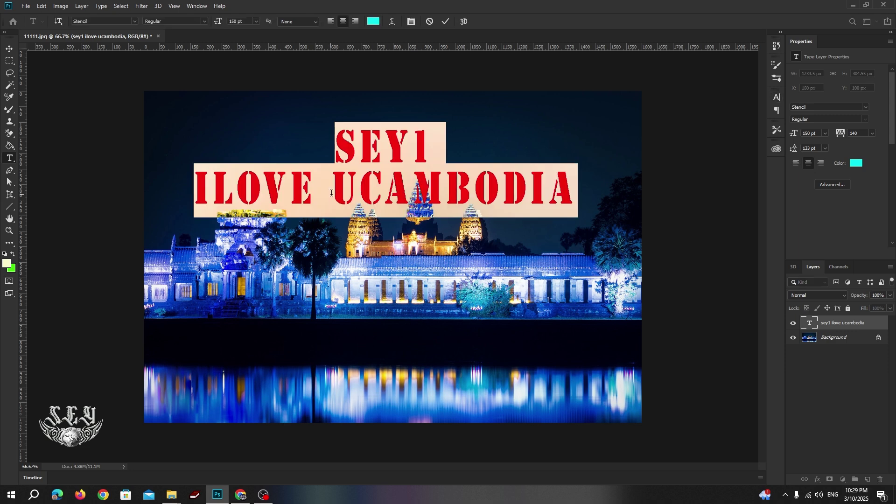
{"action": "left_click", "coordinate": [332, 191]}
{"action": "key", "text": "BackSpace"}
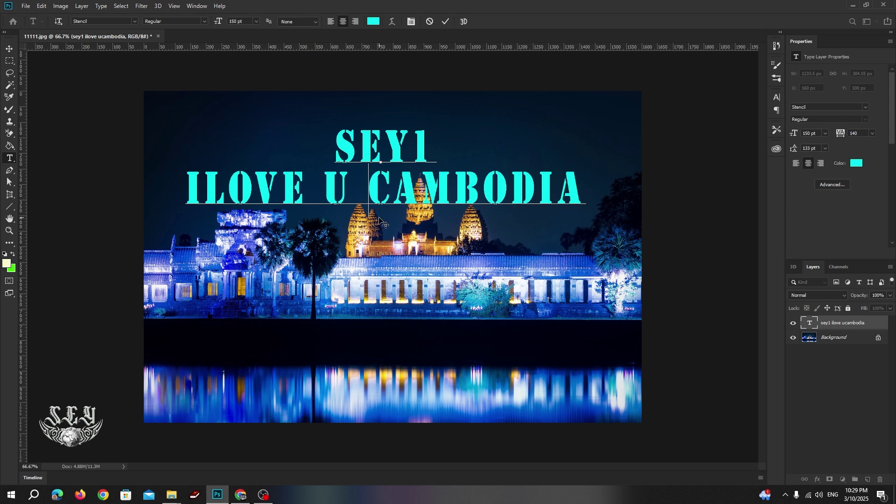
{"action": "left_click", "coordinate": [216, 211]}
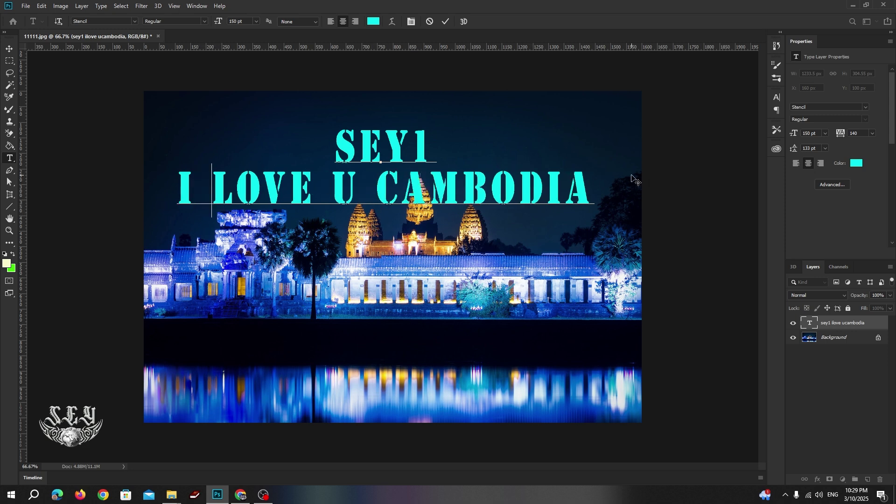
{"action": "left_click", "coordinate": [12, 53]}
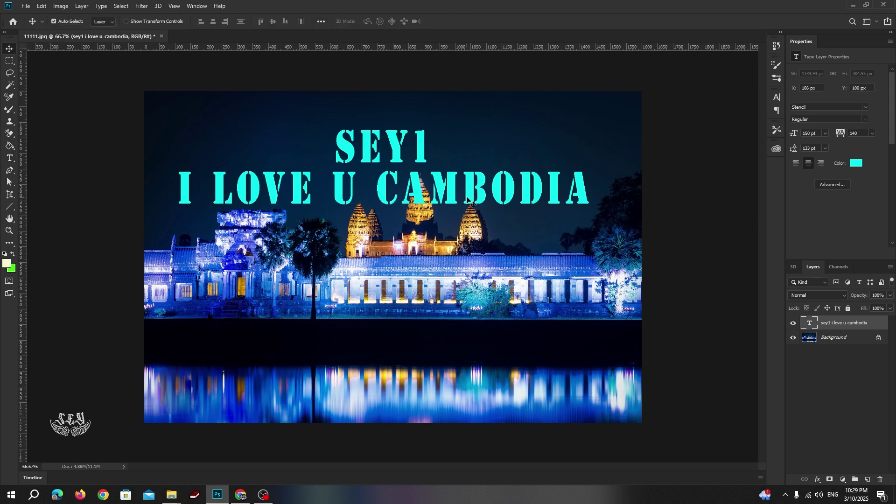
Change the text colour to white (ffffff) and move the text up to the photo's upper edge, clear of the temple towers
{"action": "left_click", "coordinate": [856, 164]}
{"action": "type", "text": "ffffff"}
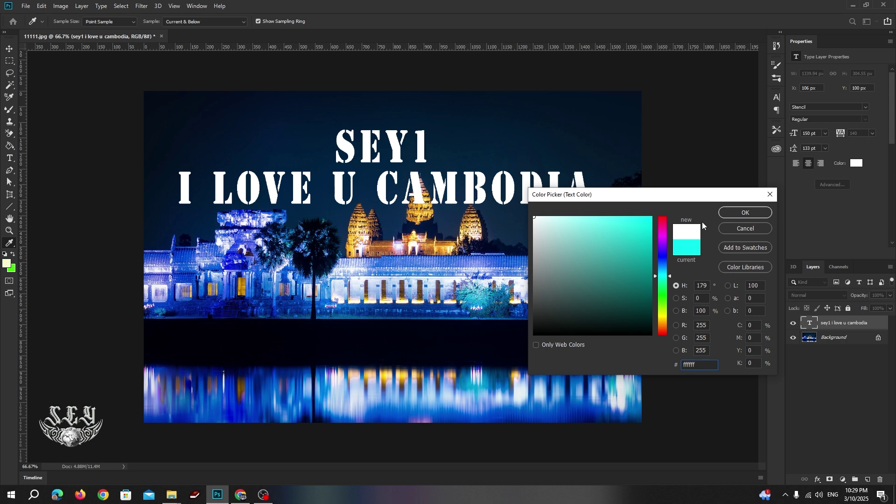
{"action": "left_click", "coordinate": [732, 214]}
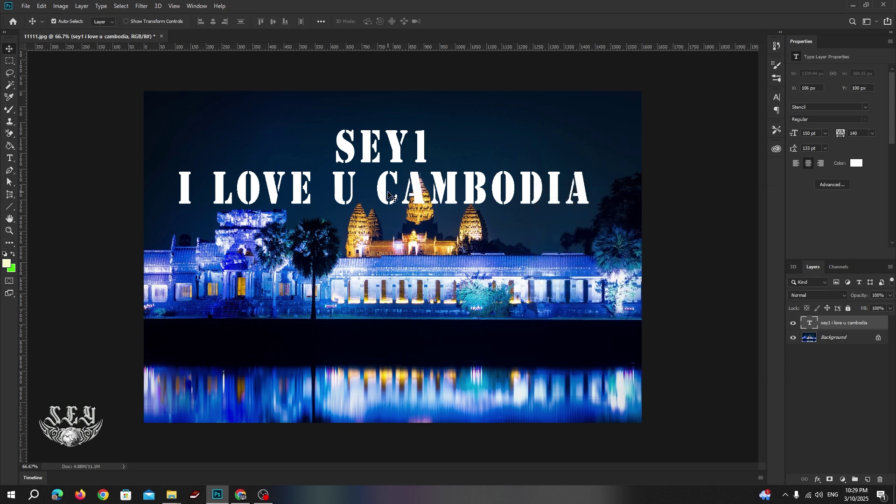
{"action": "left_click_drag", "start_coordinate": [388, 191], "coordinate": [386, 157]}
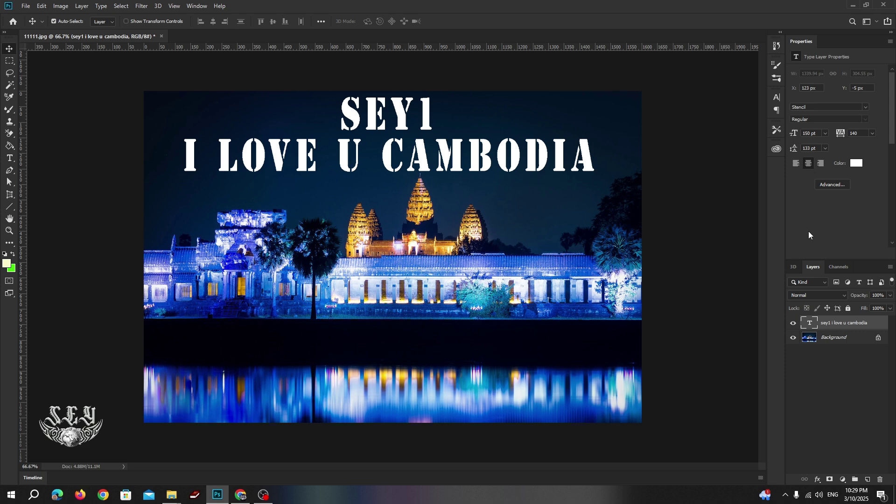
Increase the leading between SEY1 and I LOVE U CAMBODIA to 152 pt
{"action": "left_click", "coordinate": [776, 98]}
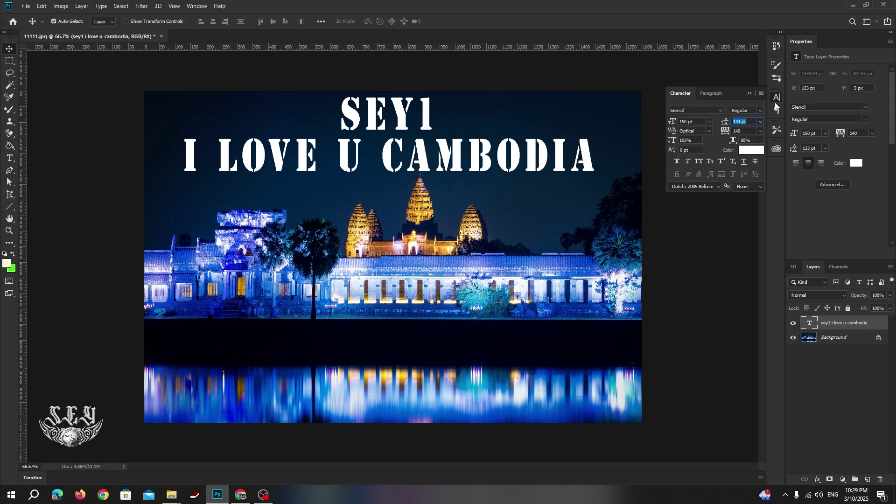
{"action": "left_click", "coordinate": [751, 121]}
{"action": "key", "text": "Up"}
{"action": "key", "text": "Up"}
{"action": "key", "text": "Up"}
{"action": "key", "text": "Up"}
{"action": "key", "text": "Up"}
{"action": "key", "text": "Up"}
{"action": "key", "text": "Up"}
{"action": "key", "text": "Up"}
{"action": "key", "text": "Up"}
{"action": "key", "text": "Up"}
{"action": "key", "text": "Up"}
{"action": "key", "text": "Up"}
{"action": "key", "text": "Up"}
{"action": "key", "text": "Up"}
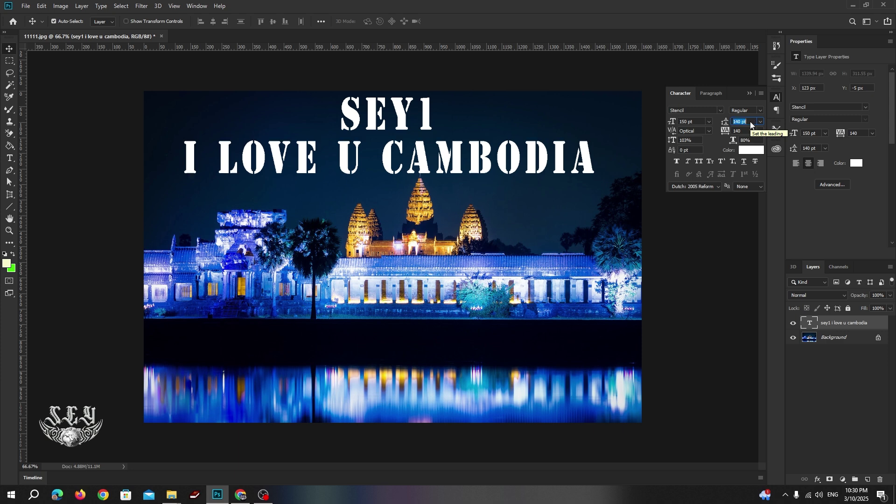
{"action": "key", "text": "Up"}
{"action": "key", "text": "Up"}
{"action": "key", "text": "Up"}
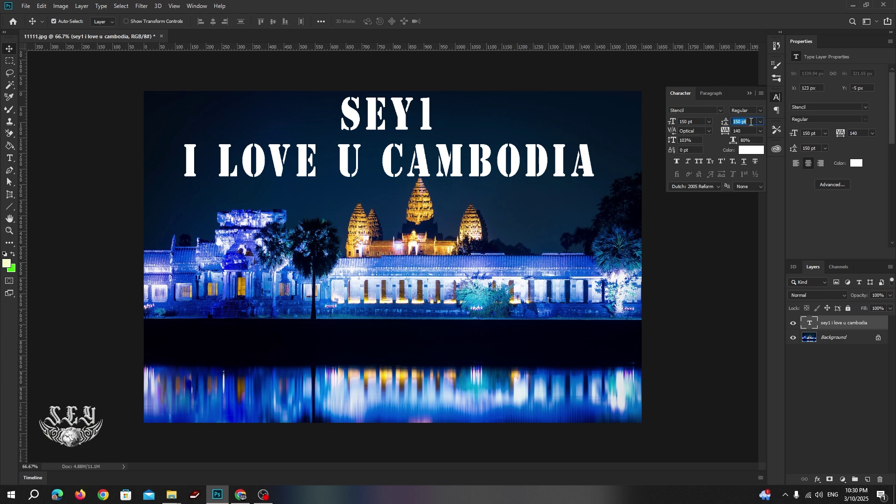
{"action": "left_click", "coordinate": [812, 203]}
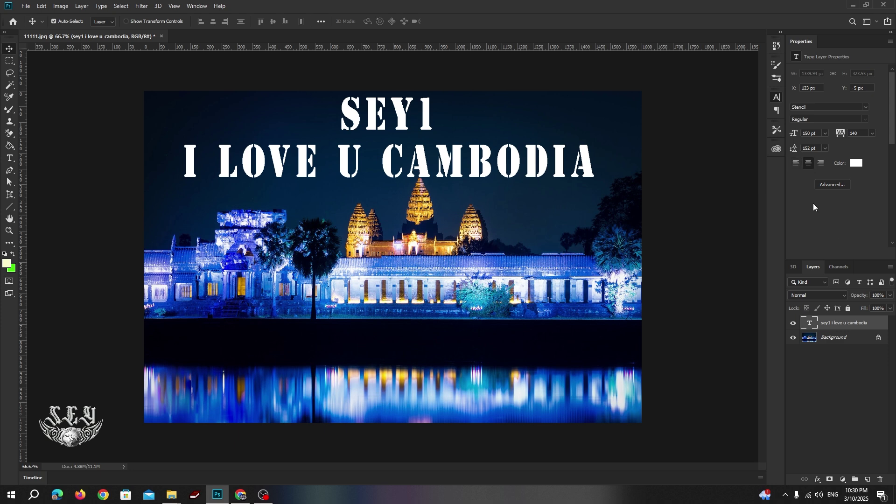
Add the text HAPPY NEW YEARS over the left half of the photo with the Vertical Type Tool and commit it
{"action": "left_click", "coordinate": [10, 158]}
{"action": "left_click", "coordinate": [49, 166]}
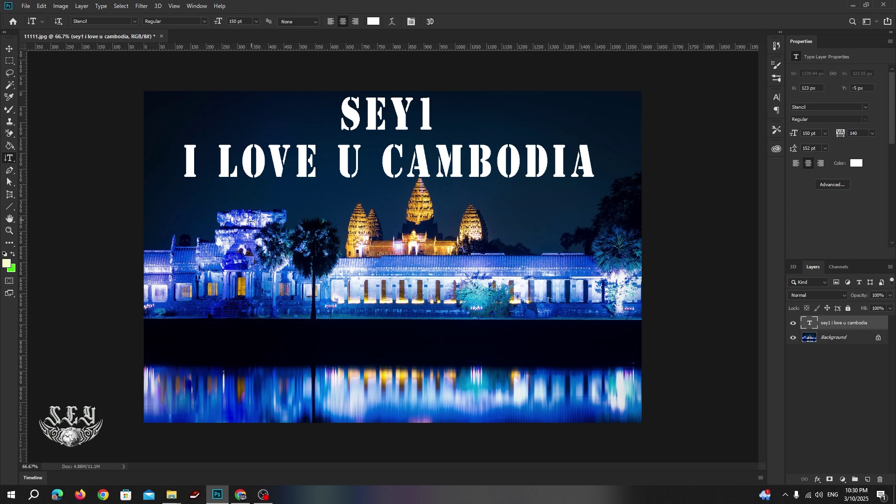
{"action": "left_click", "coordinate": [304, 226]}
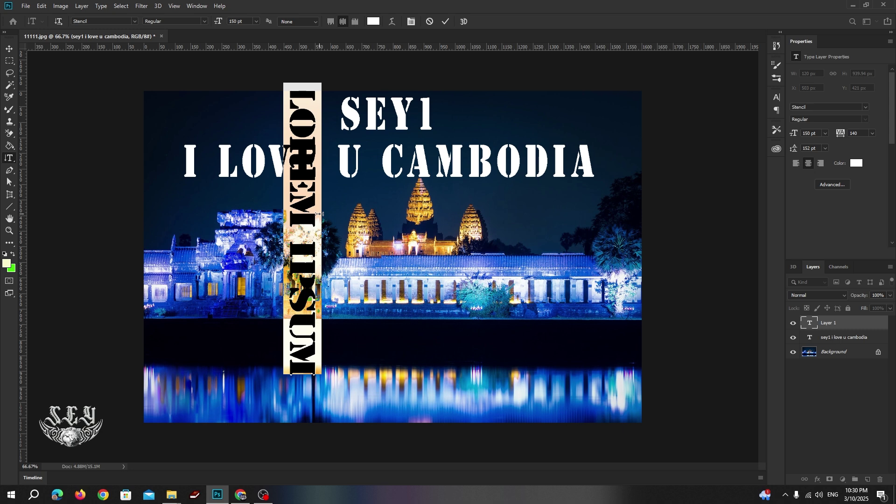
{"action": "type", "text": "hey"}
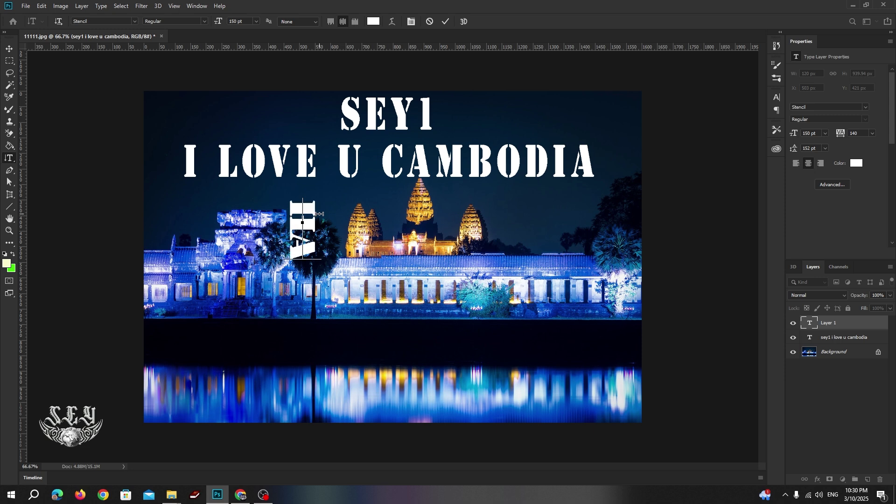
{"action": "type", "text": "y"}
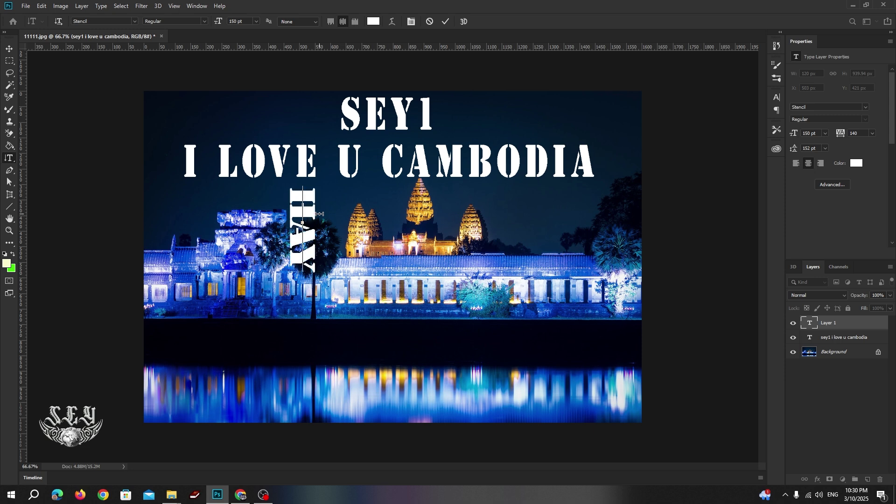
{"action": "key", "text": "BackSpace"}
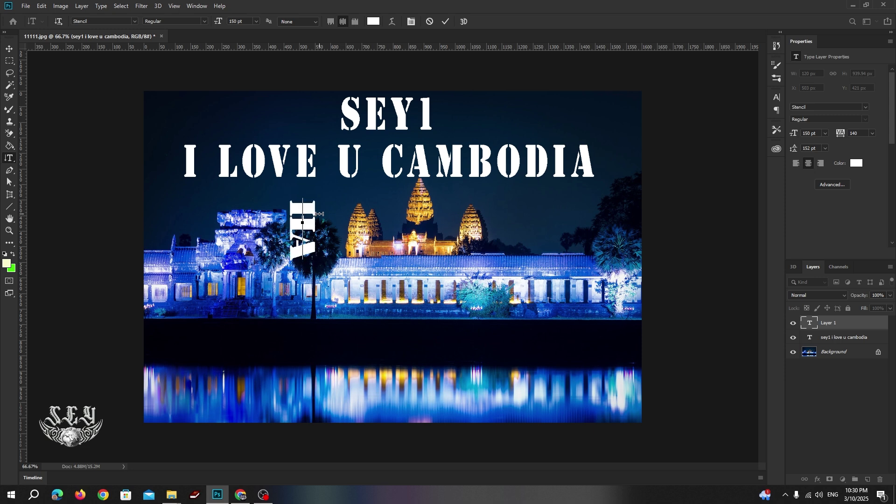
{"action": "type", "text": "ppy"}
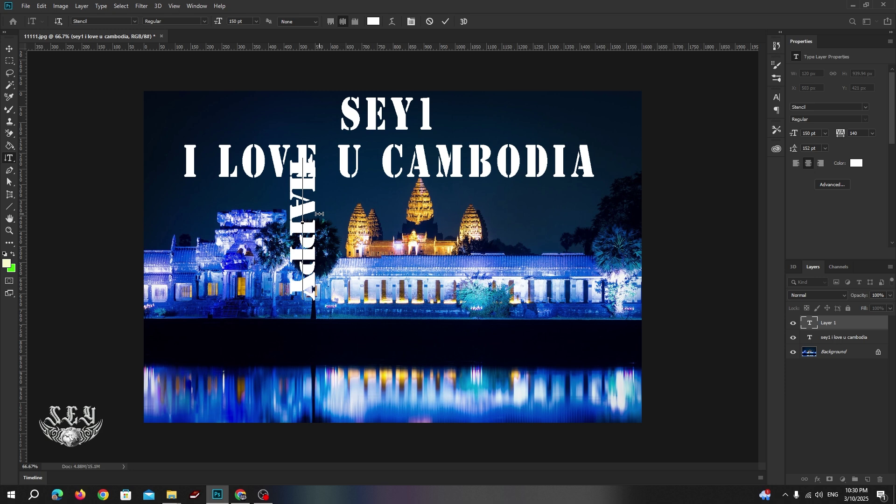
{"action": "type", "text": " N"}
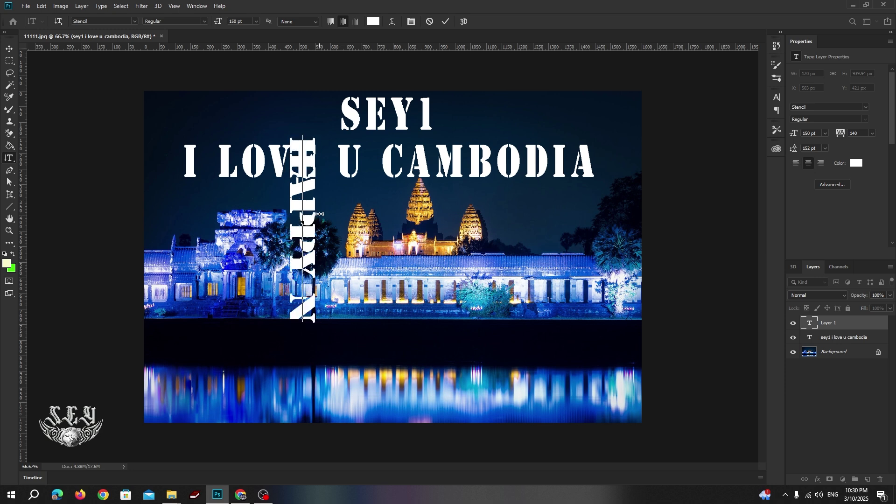
{"action": "type", "text": "EW"}
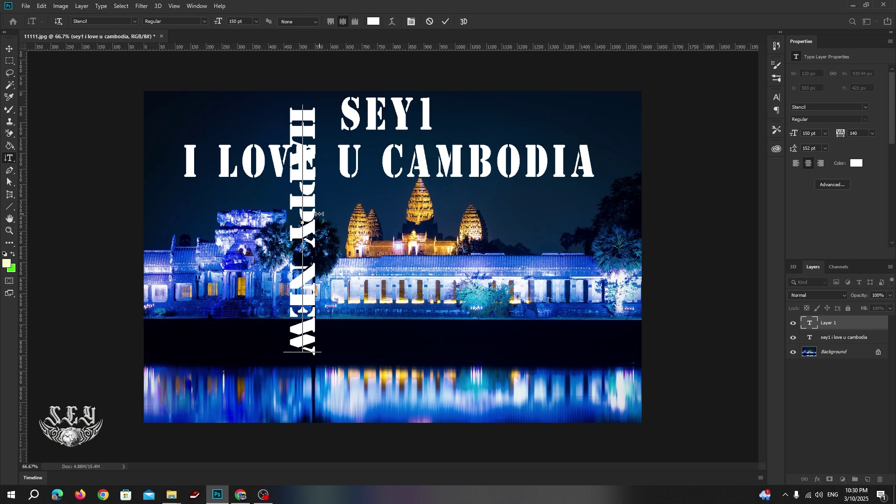
{"action": "type", "text": " YEAR"}
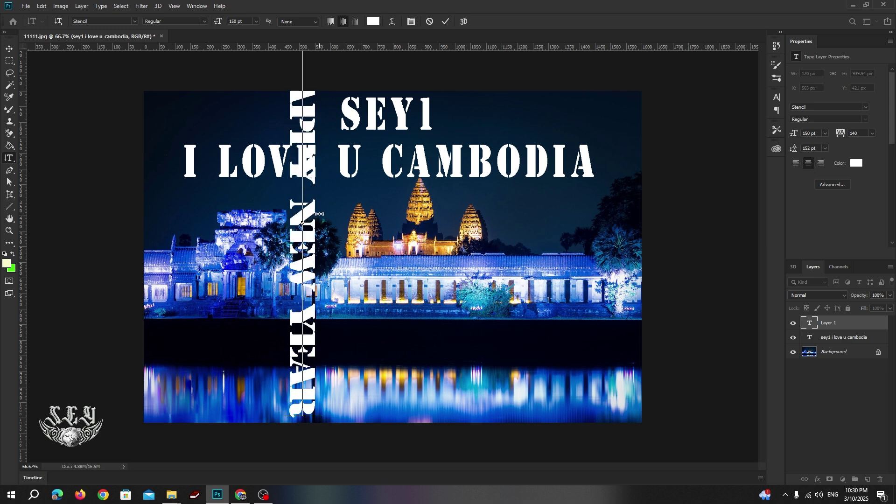
{"action": "type", "text": "S"}
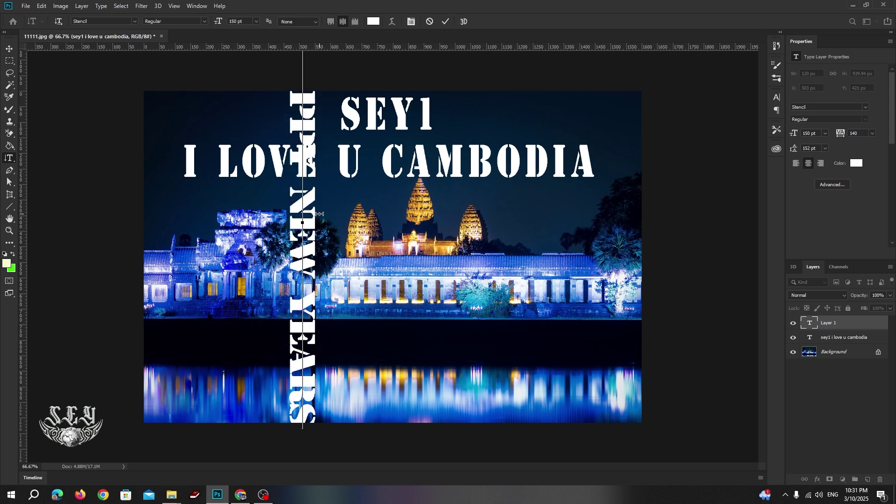
{"action": "left_click", "coordinate": [9, 48]}
Move the vertical HAPPY NEW YEARS text towards the photo's left side and set its font size to 100 pt
{"action": "left_click", "coordinate": [291, 206]}
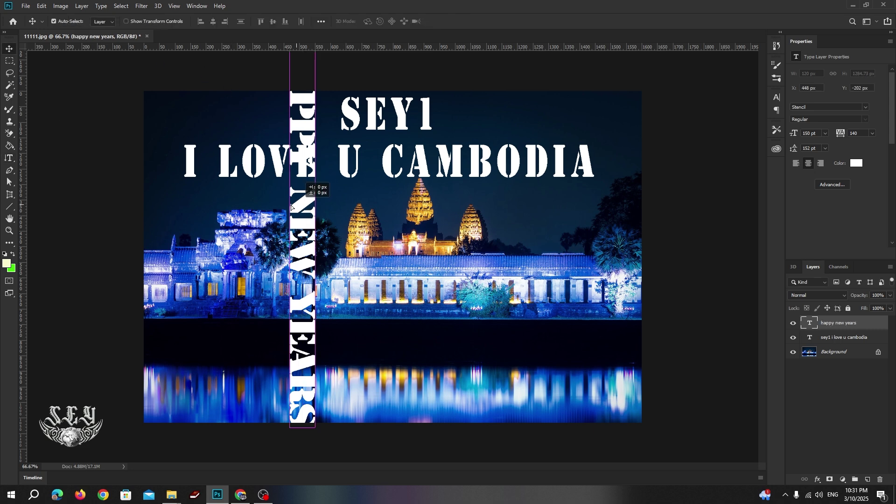
{"action": "left_click_drag", "start_coordinate": [292, 206], "coordinate": [195, 214]}
{"action": "left_click", "coordinate": [777, 98]}
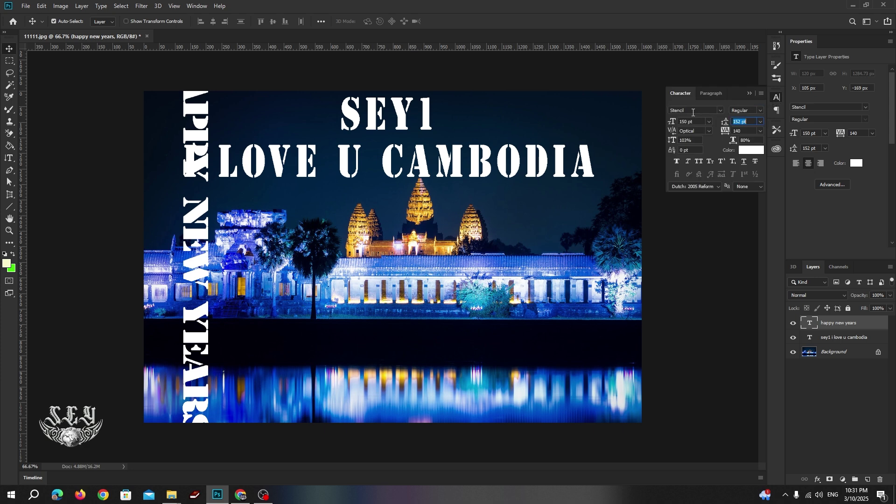
{"action": "left_click", "coordinate": [698, 123]}
{"action": "type", "text": "135"}
{"action": "key", "text": "Return"}
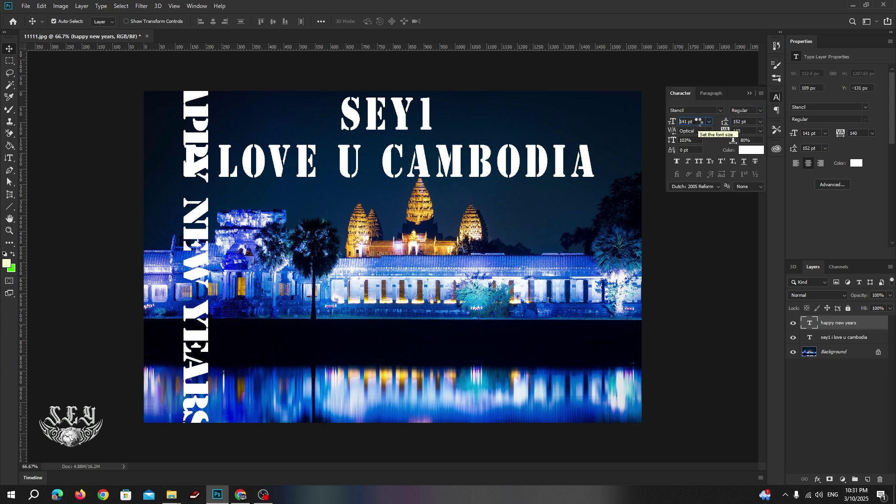
{"action": "type", "text": "117"}
{"action": "key", "text": "Return"}
{"action": "type", "text": "100"}
{"action": "key", "text": "Return"}
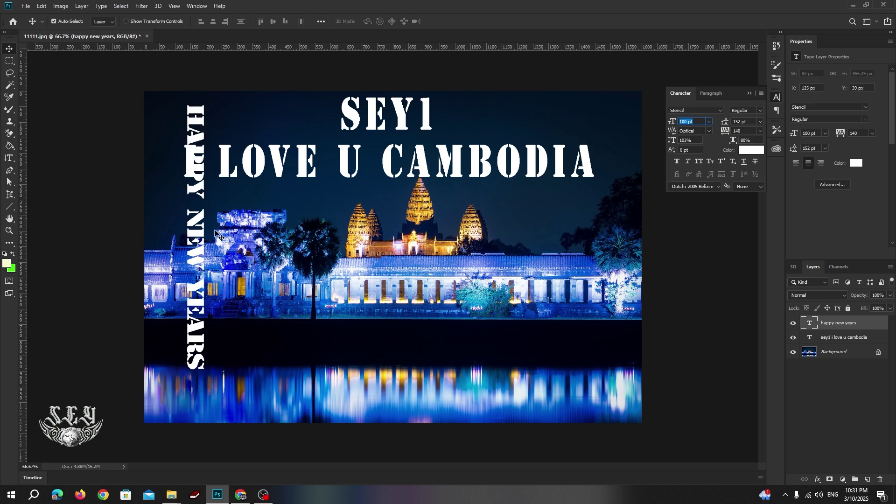
Place the vertical text along the photo's left edge and shift the SEY1 / I LOVE U CAMBODIA title right, clear of it
{"action": "left_click_drag", "start_coordinate": [195, 224], "coordinate": [165, 248]}
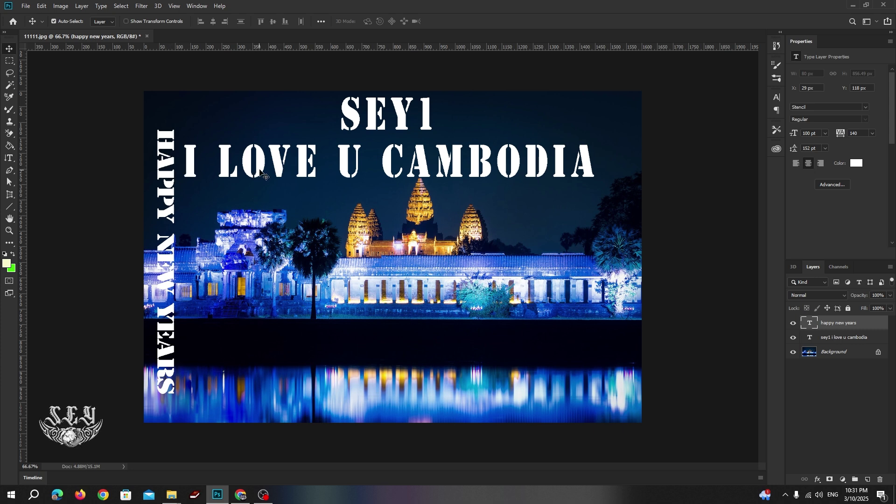
{"action": "left_click_drag", "start_coordinate": [260, 172], "coordinate": [284, 173]}
{"action": "left_click_drag", "start_coordinate": [165, 216], "coordinate": [160, 217]}
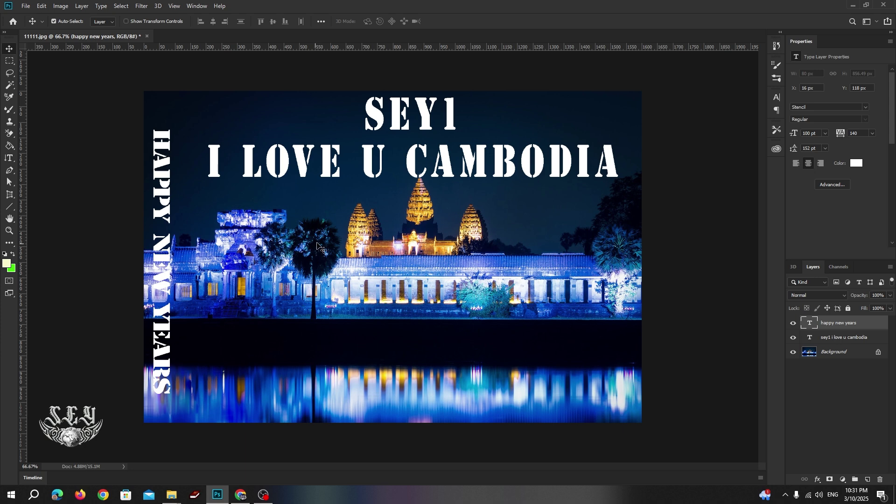
Reduce the leading of the SEY1 / I LOVE U CAMBODIA text to 134 pt
{"action": "left_click", "coordinate": [412, 170]}
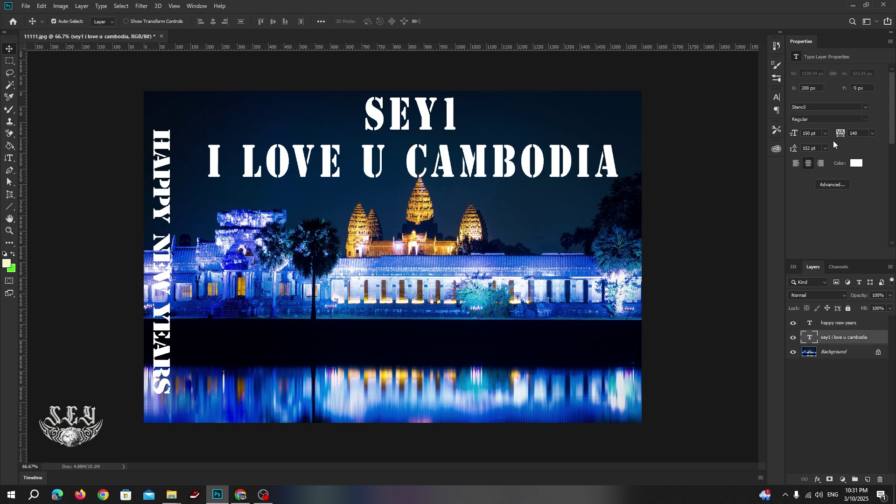
{"action": "left_click", "coordinate": [777, 97]}
{"action": "left_click", "coordinate": [744, 123]}
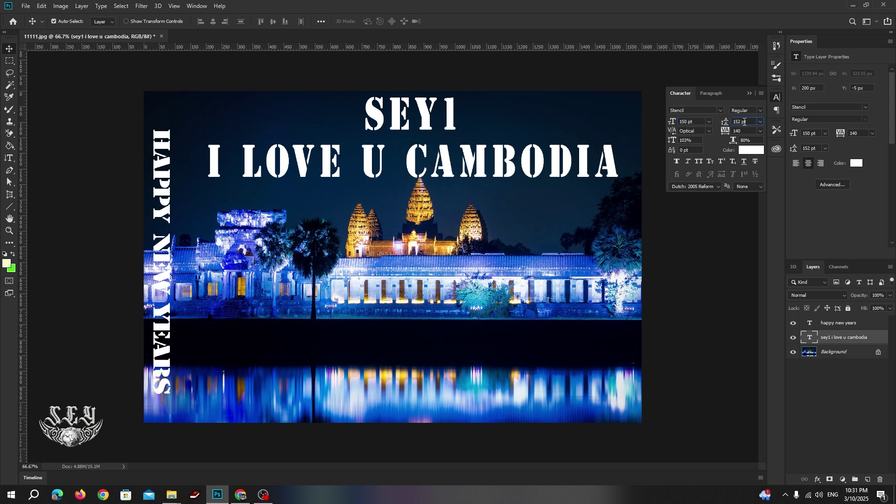
{"action": "key", "text": "Down"}
{"action": "key", "text": "Down"}
{"action": "key", "text": "Down"}
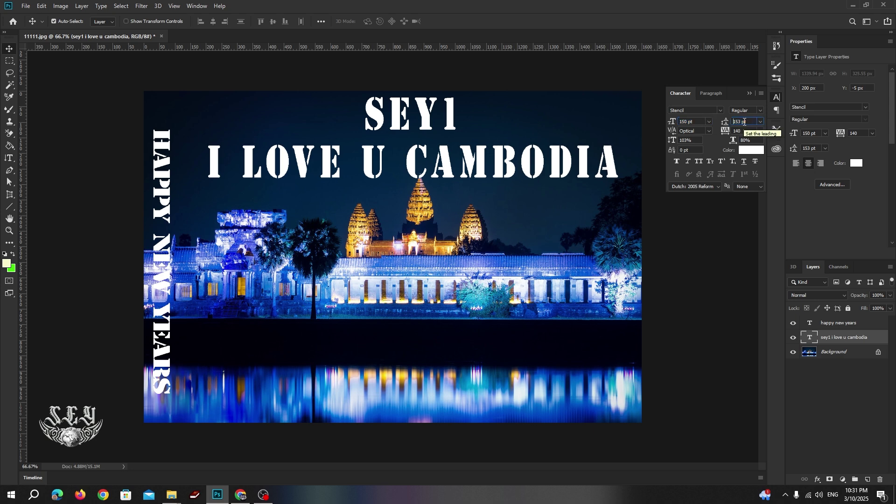
{"action": "key", "text": "Down"}
{"action": "key", "text": "Down"}
{"action": "key", "text": "Down"}
{"action": "key", "text": "Down"}
{"action": "key", "text": "Down"}
{"action": "key", "text": "Down"}
{"action": "key", "text": "Down"}
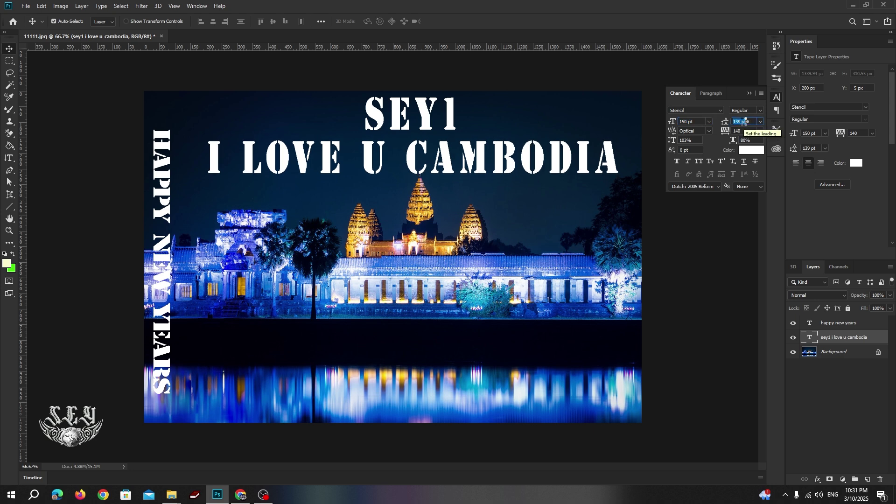
{"action": "key", "text": "Down"}
{"action": "key", "text": "Down"}
{"action": "key", "text": "Down"}
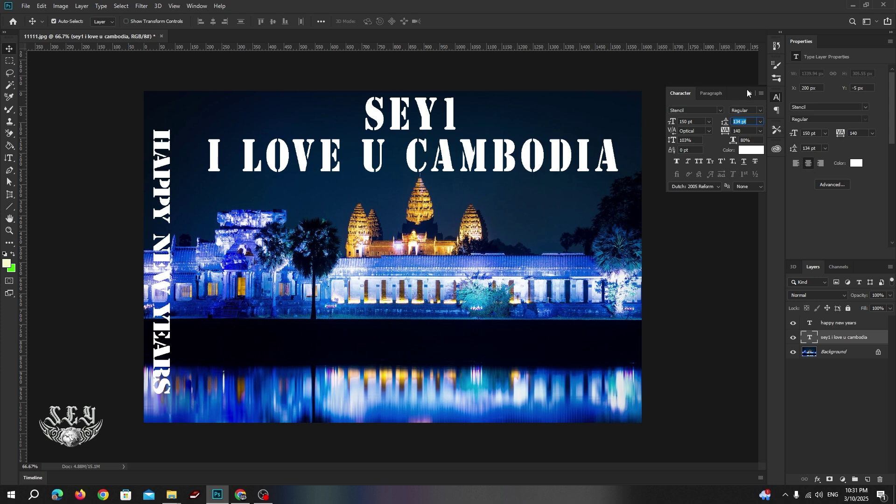
{"action": "left_click", "coordinate": [749, 94]}
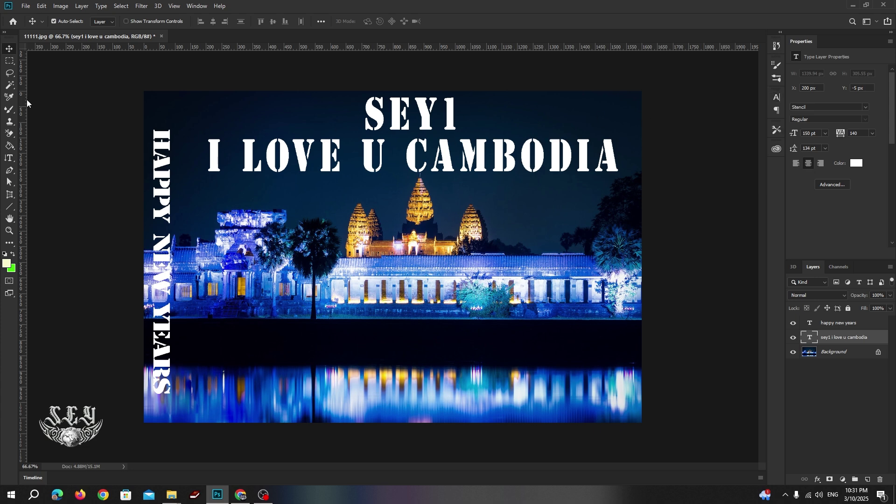
{"action": "left_click", "coordinate": [9, 159]}
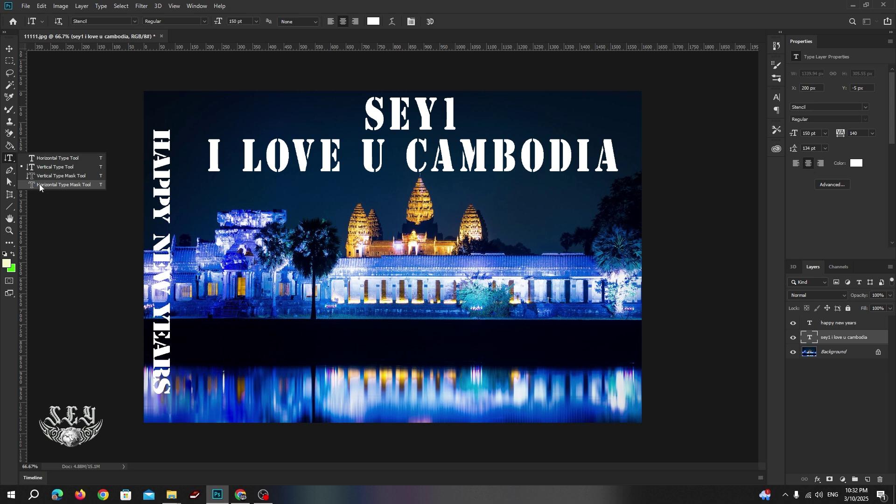
{"action": "left_click", "coordinate": [56, 185]}
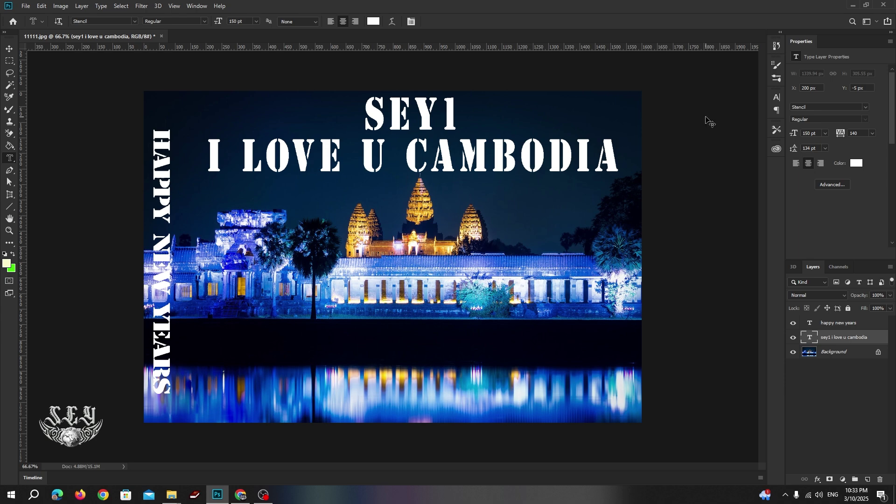
{"action": "key", "text": "ctrl+o"}
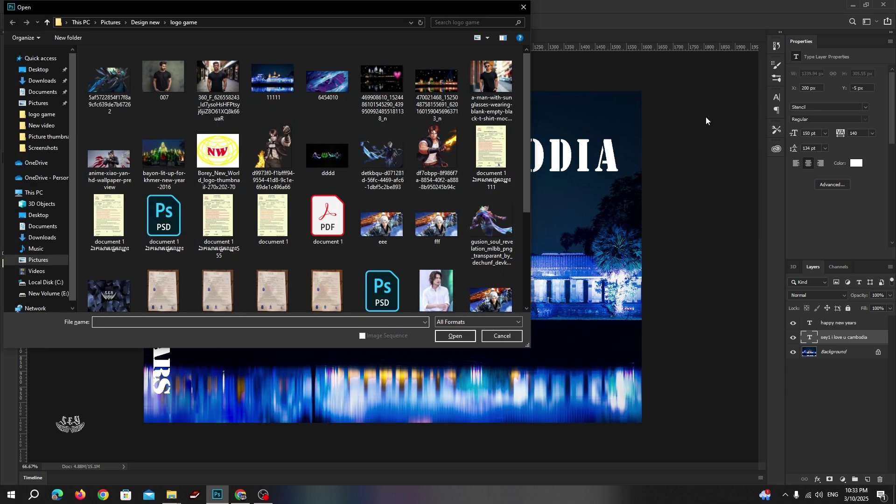
{"action": "left_click", "coordinate": [523, 7]}
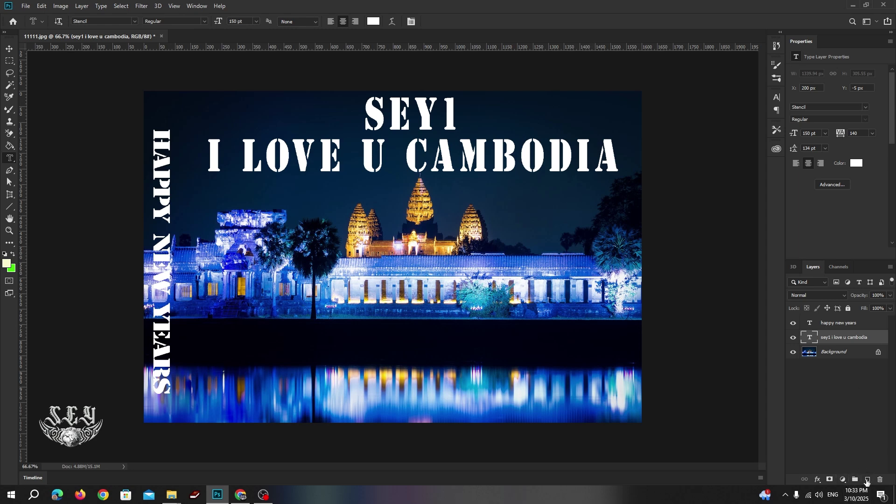
Create a new empty layer above the HAPPY NEW YEARS text layer and choose the Horizontal Type Mask Tool
{"action": "left_click", "coordinate": [867, 480]}
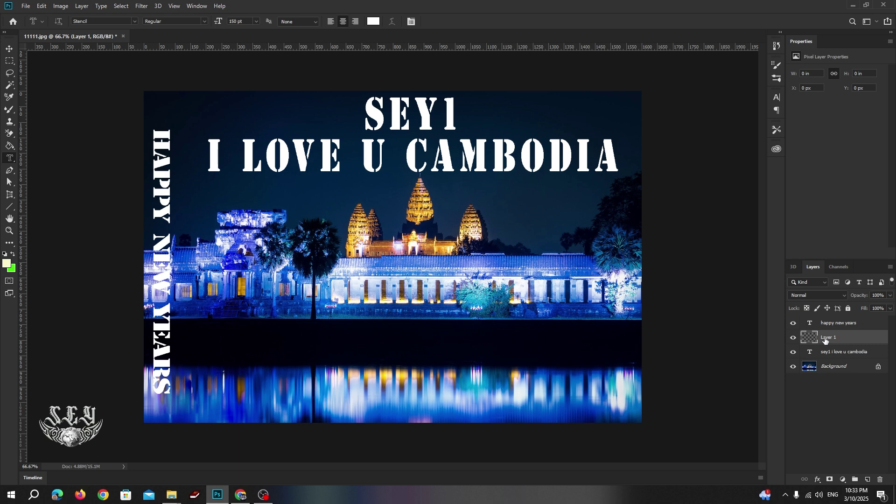
{"action": "left_click_drag", "start_coordinate": [825, 338], "coordinate": [828, 319]}
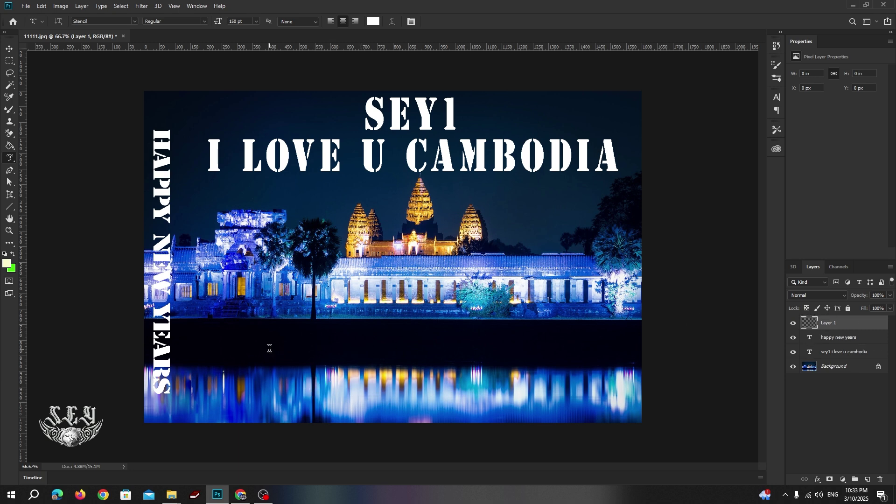
{"action": "right_click", "coordinate": [9, 158]}
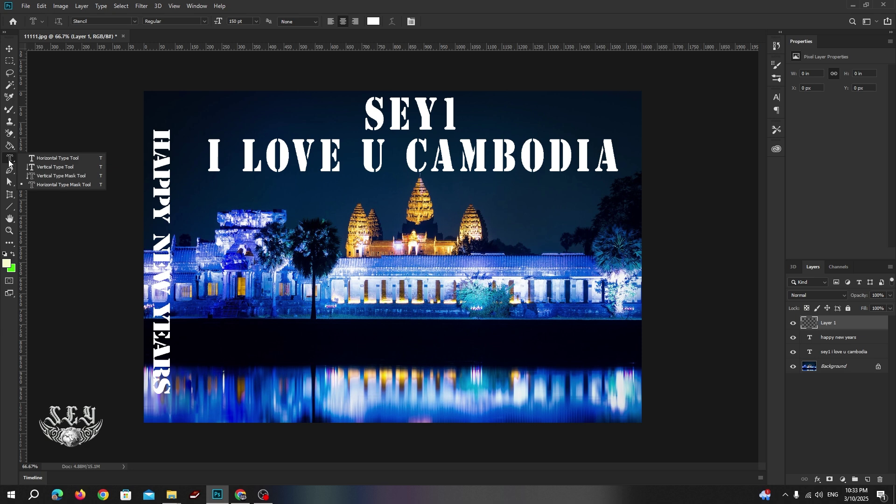
{"action": "left_click", "coordinate": [52, 185]}
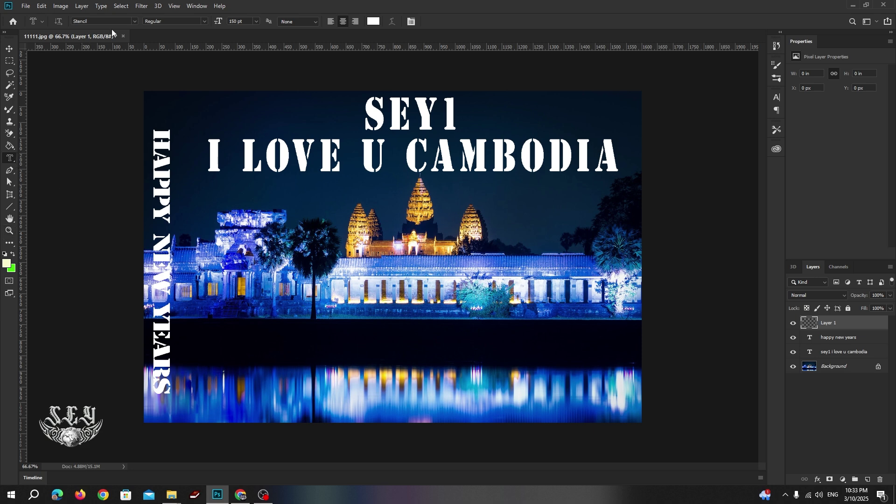
Create a selection shaped like the word SEY on the dark strip below the temple with the Horizontal Type Mask Tool
{"action": "left_click", "coordinate": [132, 21]}
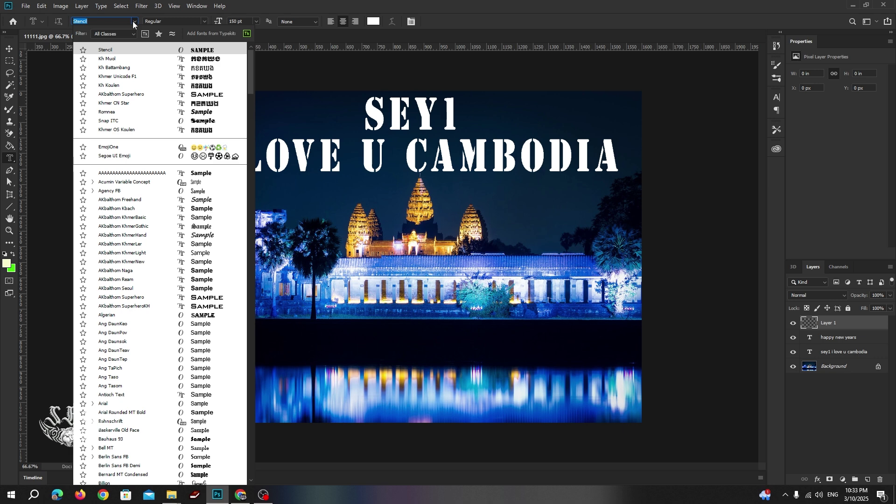
{"action": "left_click", "coordinate": [132, 21]}
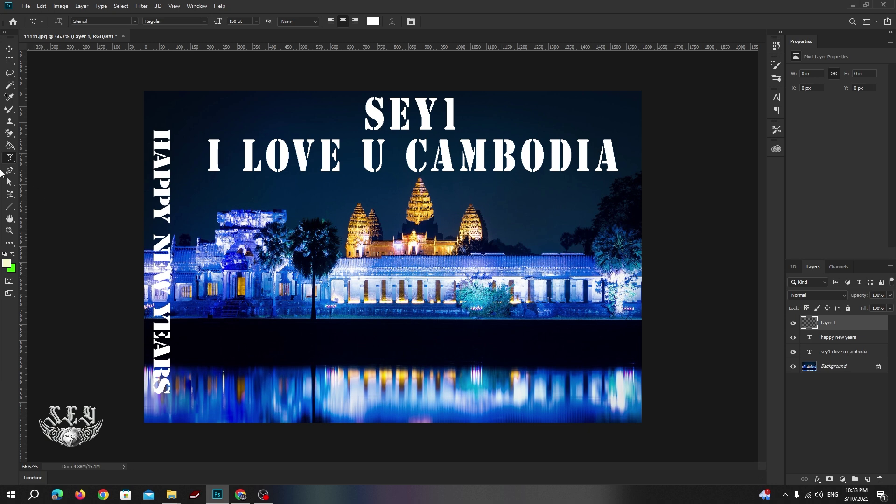
{"action": "right_click", "coordinate": [10, 158]}
{"action": "left_click", "coordinate": [51, 184]}
{"action": "left_click", "coordinate": [298, 362]}
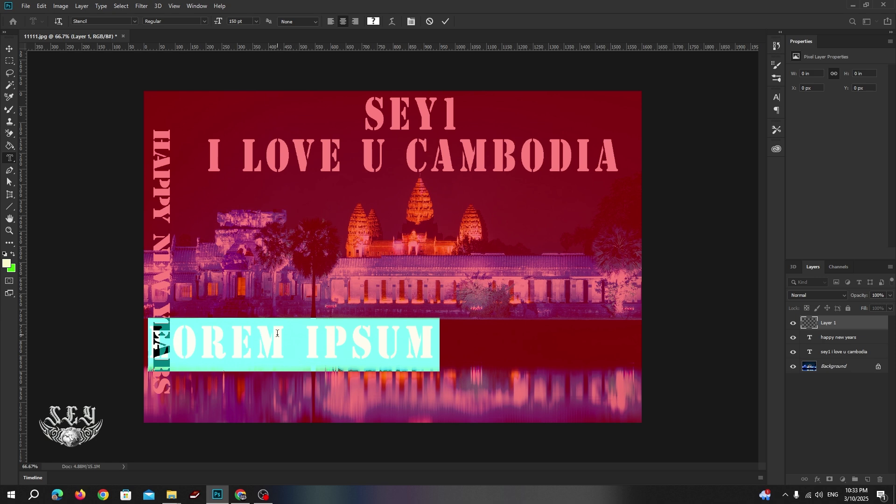
{"action": "type", "text": "SEY"}
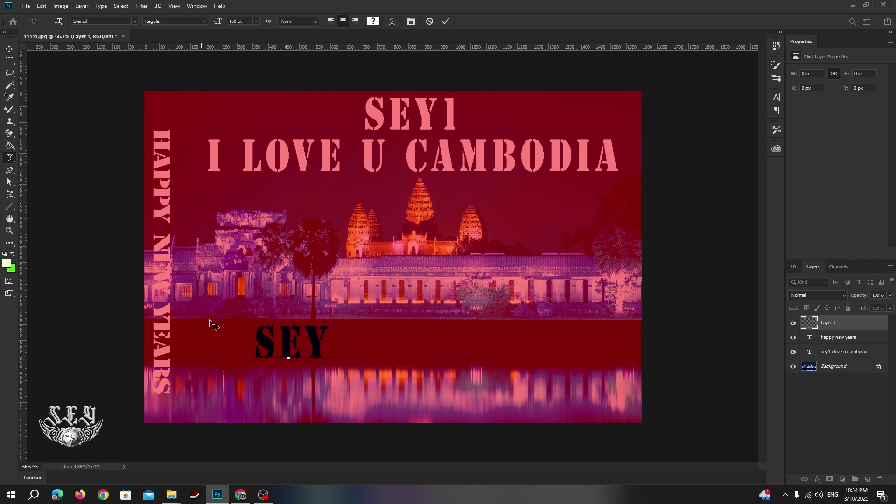
{"action": "left_click", "coordinate": [9, 48]}
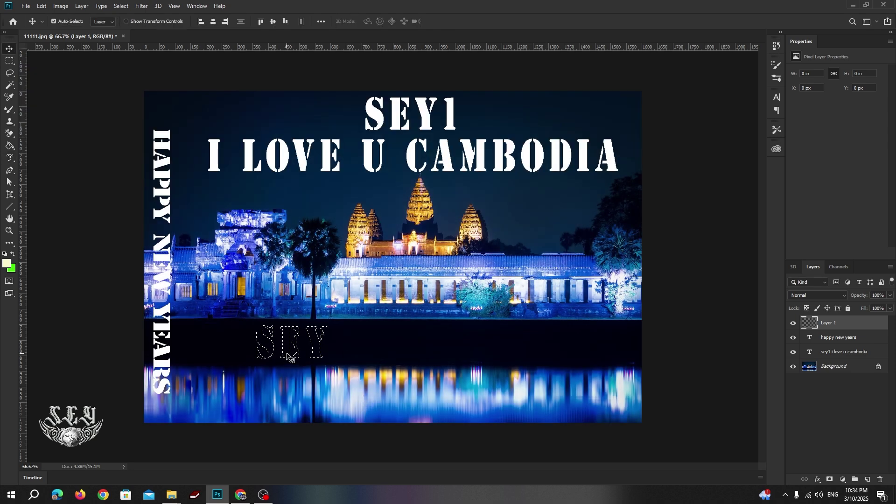
Move the SEY-shaped selection right along the dark strip, nearer the photo's centre, using a marquee tool
{"action": "key", "text": "m"}
{"action": "left_click_drag", "start_coordinate": [293, 356], "coordinate": [394, 353]}
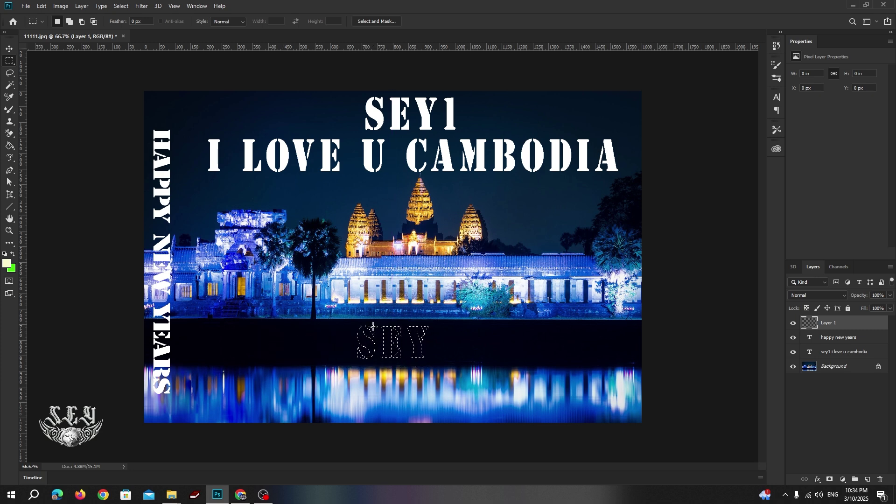
{"action": "right_click", "coordinate": [8, 65]}
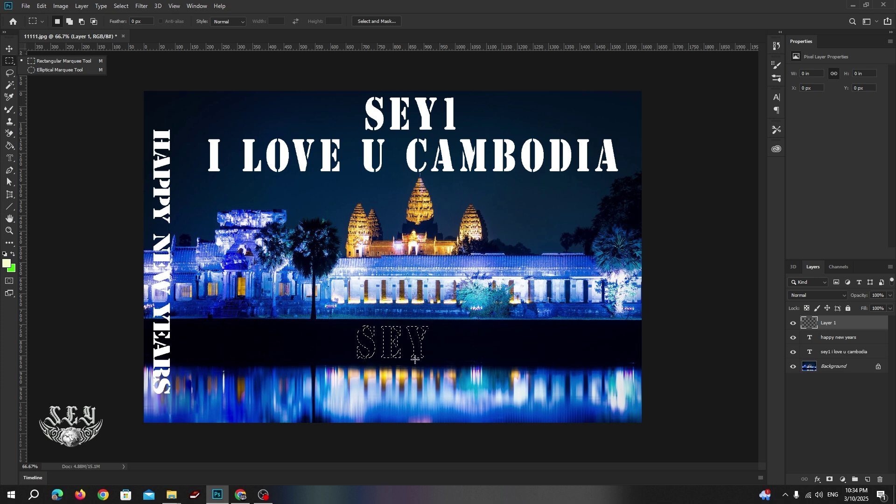
{"action": "left_click", "coordinate": [9, 158]}
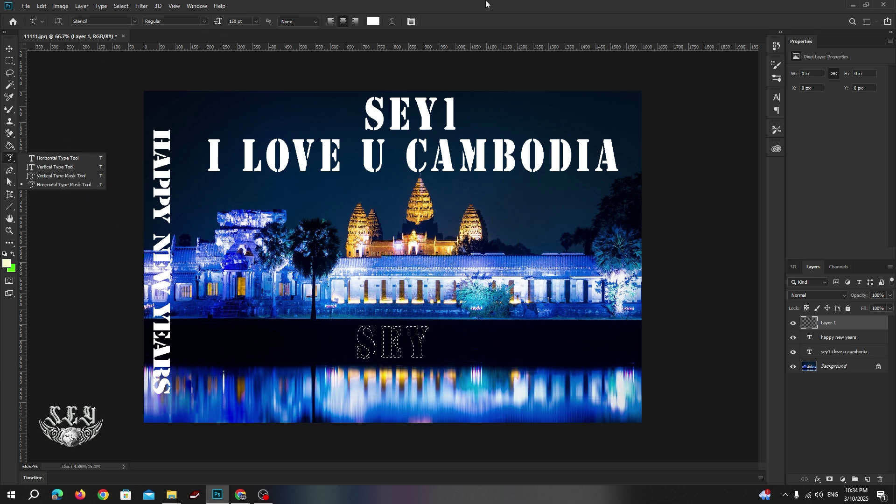
{"action": "key", "text": "Escape"}
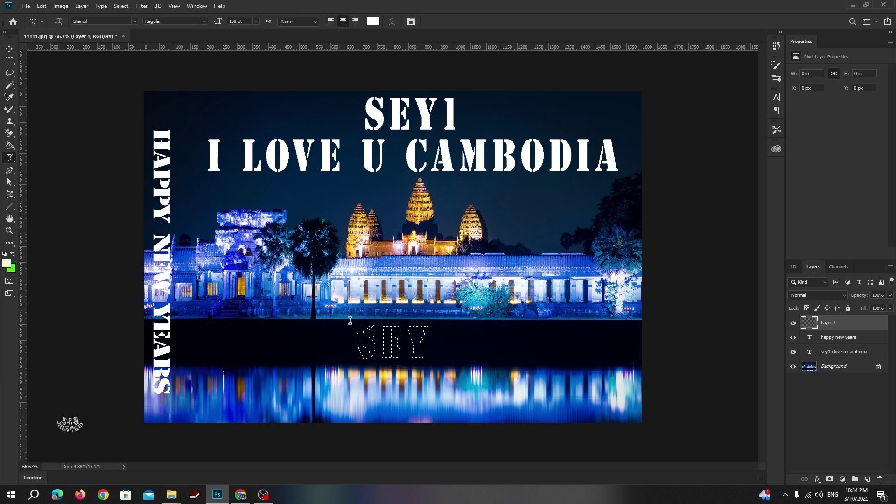
Fill the SEY selection with the multicolour gradient drawn horizontally across the letters, and deselect it
{"action": "left_click", "coordinate": [10, 146]}
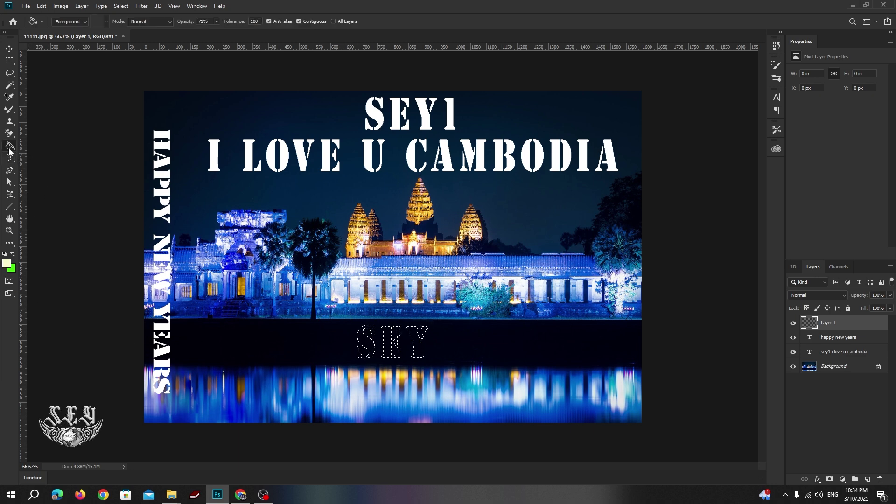
{"action": "right_click", "coordinate": [10, 147]}
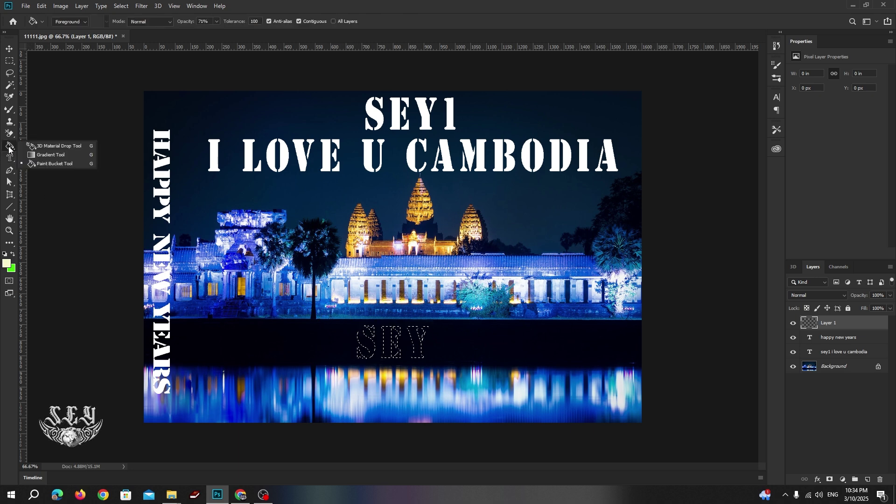
{"action": "left_click", "coordinate": [48, 155]}
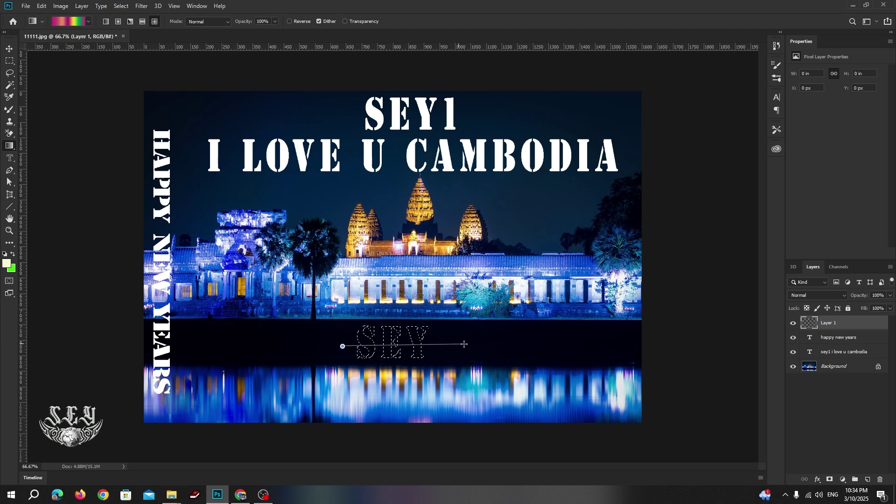
{"action": "left_click_drag", "start_coordinate": [463, 344], "coordinate": [465, 344]}
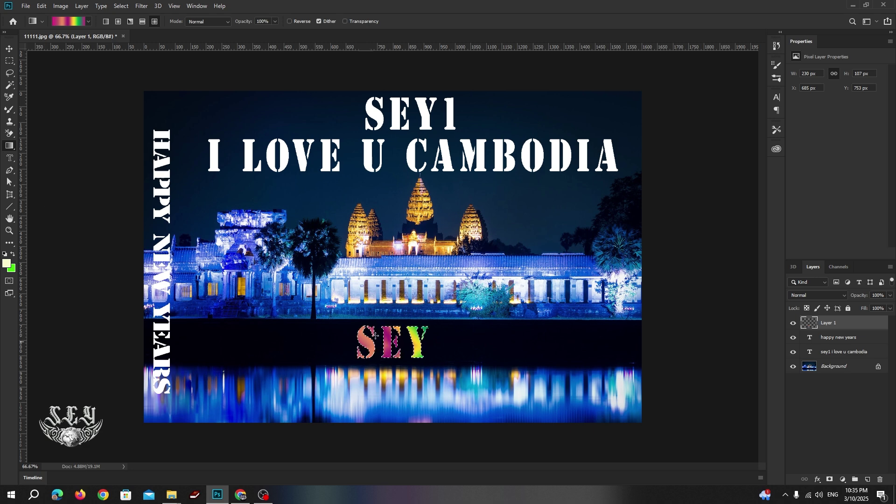
{"action": "key", "text": "ctrl+d"}
{"action": "left_click", "coordinate": [13, 160]}
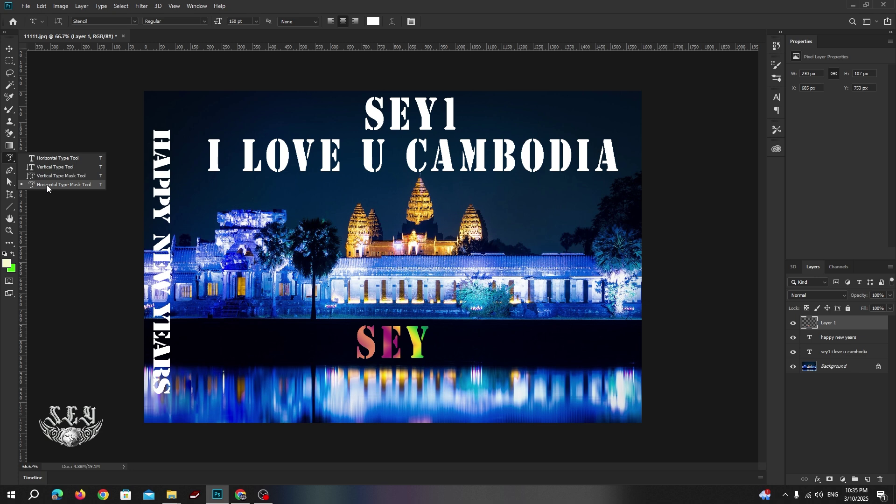
{"action": "left_click", "coordinate": [46, 184]}
{"action": "right_click", "coordinate": [9, 158]}
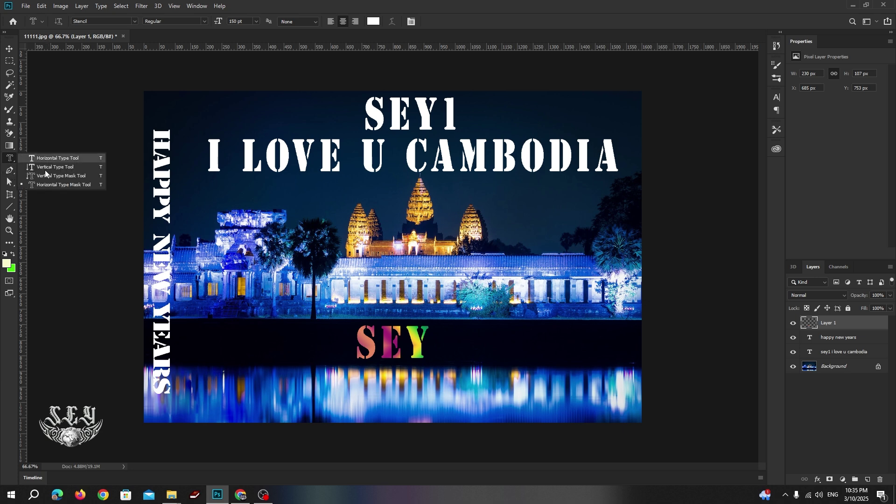
{"action": "left_click", "coordinate": [47, 167]}
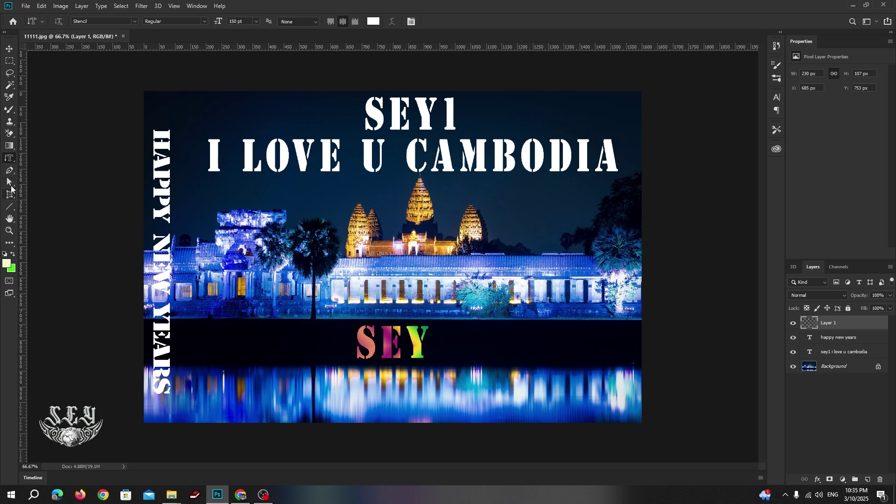
{"action": "right_click", "coordinate": [16, 161]}
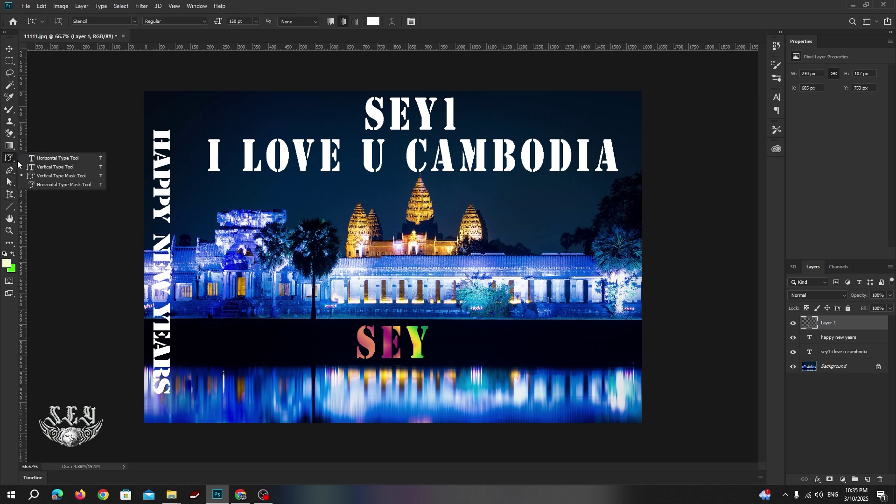
{"action": "left_click", "coordinate": [54, 184]}
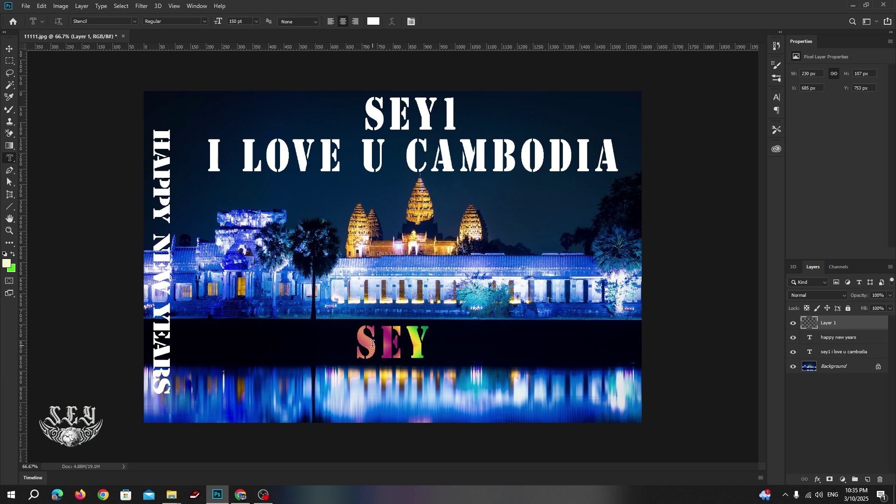
Reposition the gradient-filled SEY lettering along the dark strip, ending at about X 570 px and Y 753 px
{"action": "key", "text": "v"}
{"action": "left_click_drag", "start_coordinate": [371, 349], "coordinate": [301, 349]}
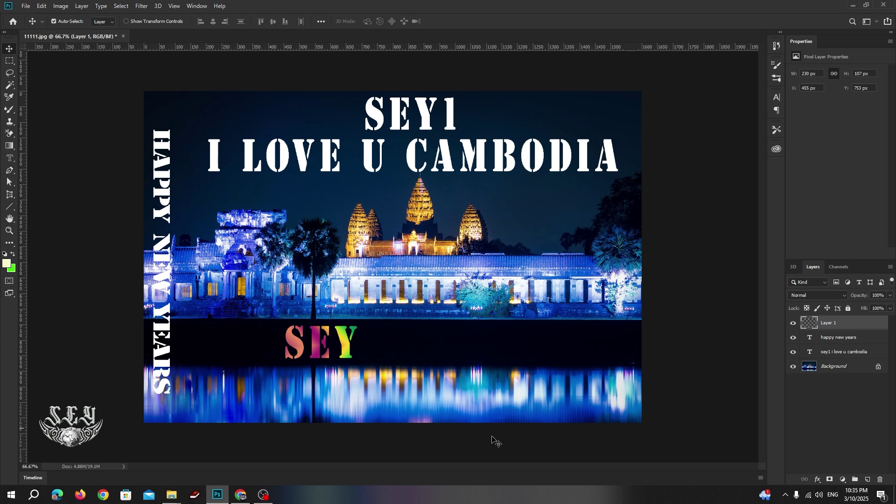
{"action": "mouse_move", "coordinate": [315, 347]}
{"action": "left_mouse_down"}
{"action": "mouse_move", "coordinate": [422, 346]}
{"action": "mouse_move", "coordinate": [311, 345]}
{"action": "mouse_move", "coordinate": [363, 348]}
{"action": "mouse_move", "coordinate": [315, 352]}
{"action": "left_mouse_up"}
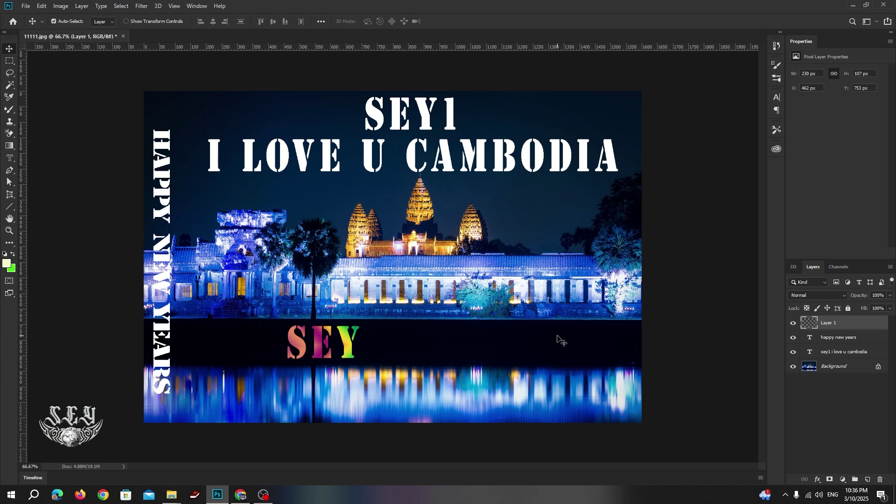
{"action": "left_click", "coordinate": [10, 161]}
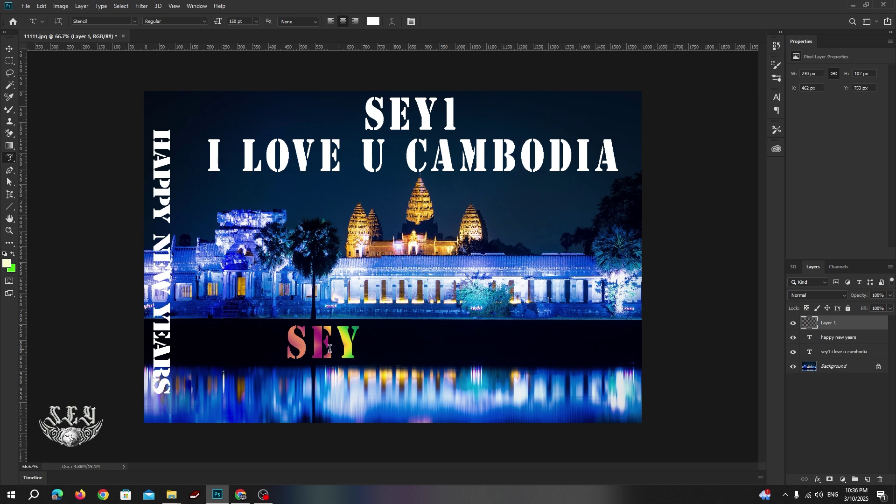
{"action": "key", "text": "v"}
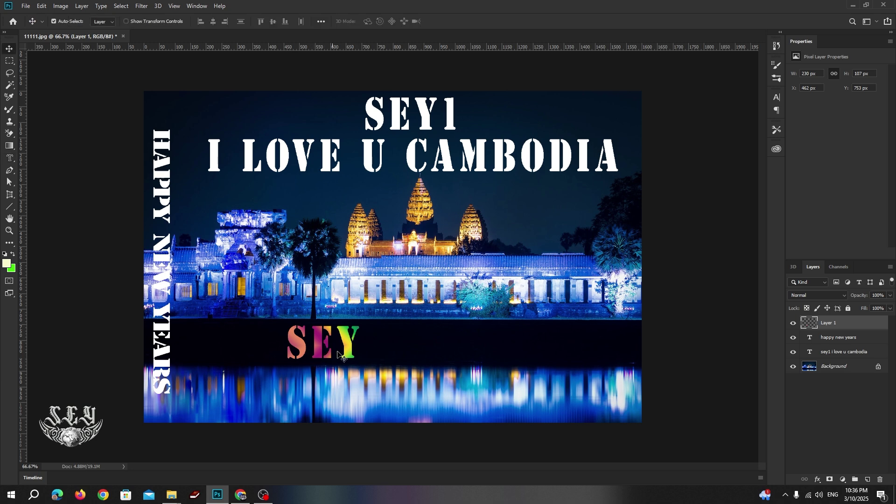
{"action": "left_click_drag", "start_coordinate": [352, 352], "coordinate": [389, 352]}
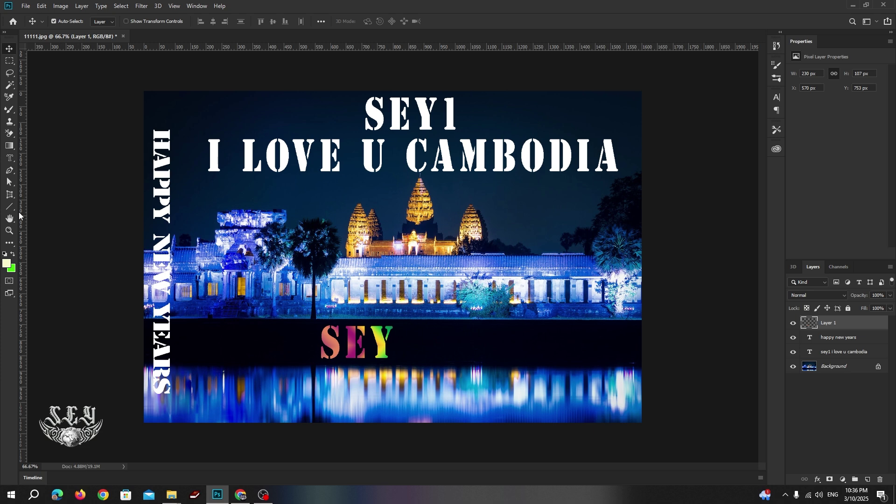
{"action": "left_click", "coordinate": [11, 159]}
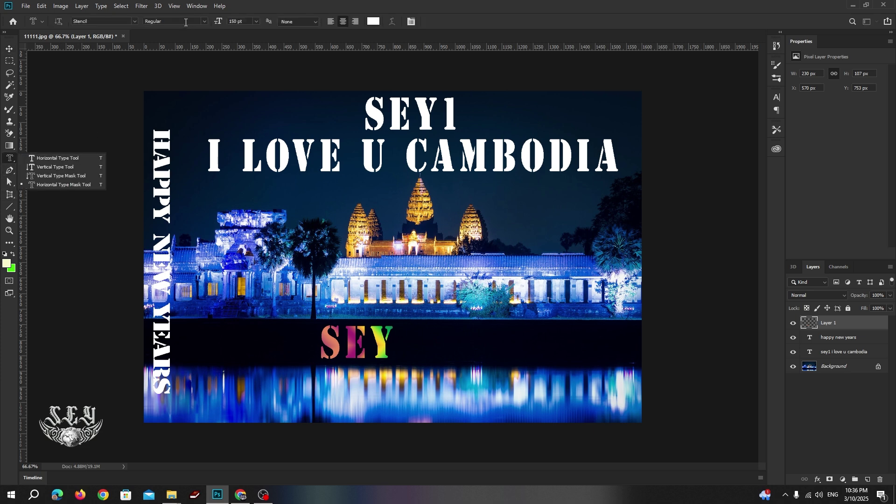
{"action": "left_click", "coordinate": [411, 22]}
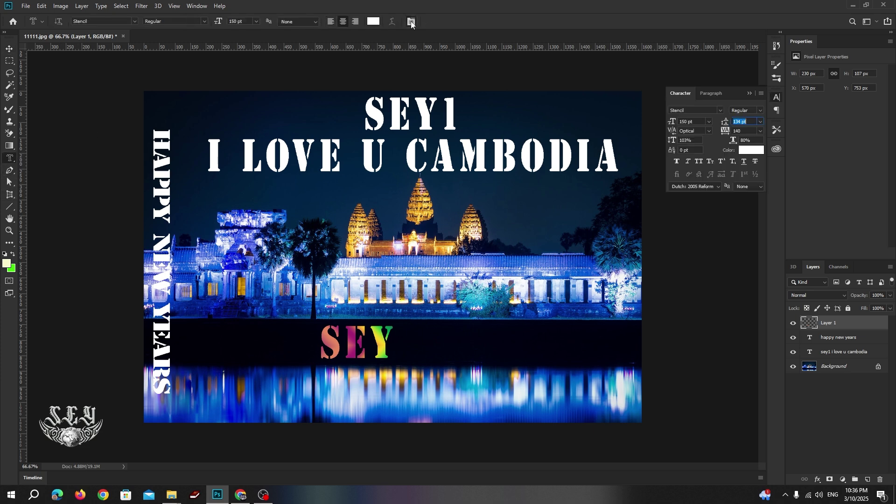
{"action": "left_click", "coordinate": [411, 22]}
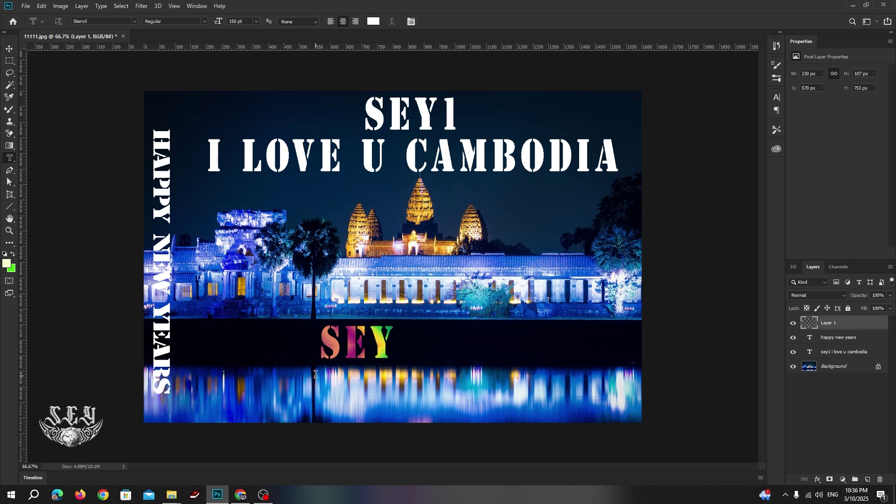
Choose the Vertical Type Mask Tool and create a new empty layer above the SEY lettering layer
{"action": "right_click", "coordinate": [10, 160]}
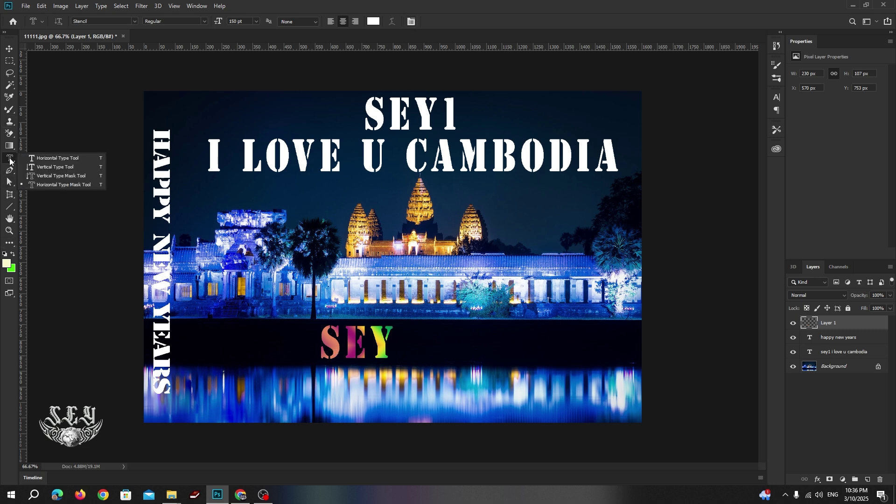
{"action": "left_click", "coordinate": [51, 177]}
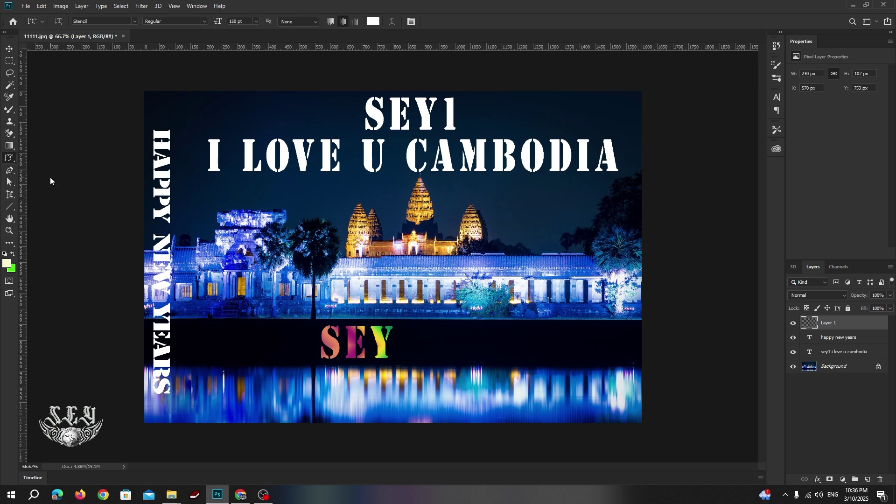
{"action": "left_click", "coordinate": [867, 479]}
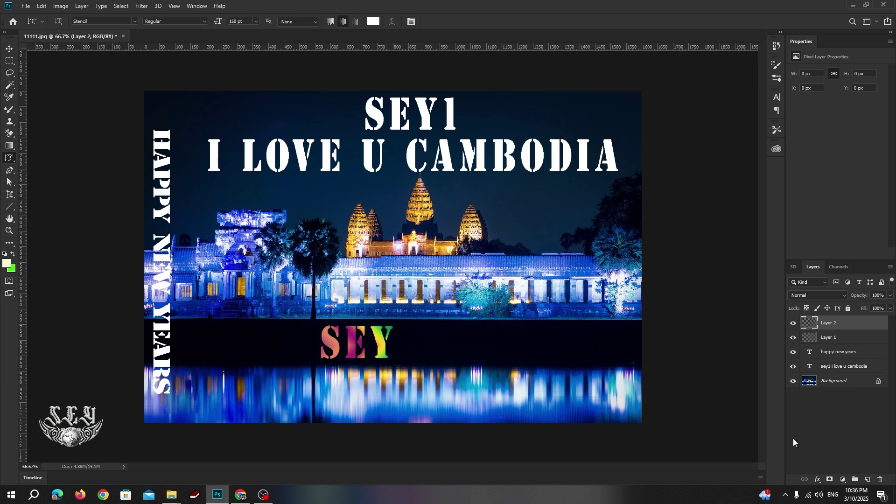
Create a vertical selection from the LOREM IPSUM placeholder text right of the temple towers, shift it slightly down, and deselect it
{"action": "left_click", "coordinate": [533, 231]}
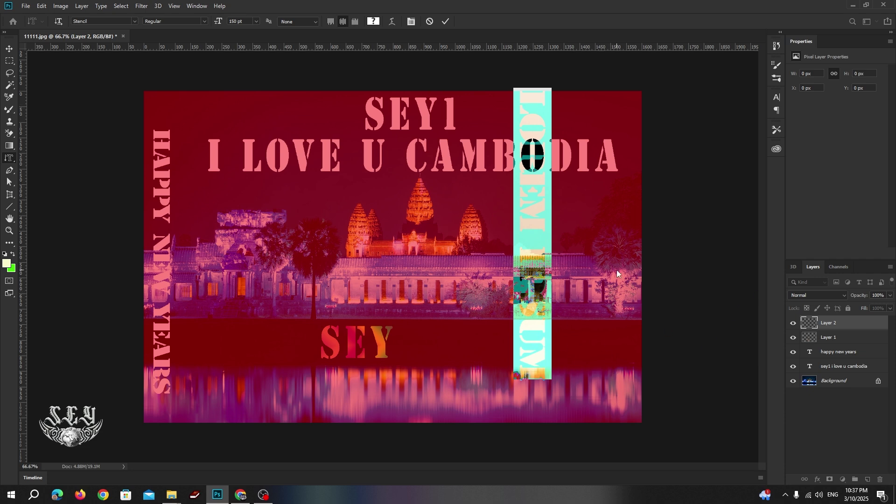
{"action": "key", "text": "ctrl+Return"}
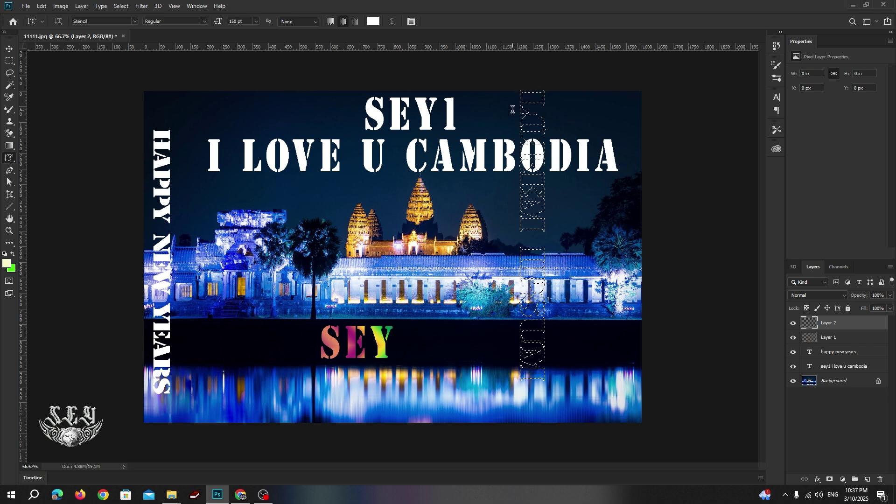
{"action": "key", "text": "m"}
{"action": "mouse_move", "coordinate": [529, 192]}
{"action": "left_mouse_down"}
{"action": "mouse_move", "coordinate": [528, 255]}
{"action": "mouse_move", "coordinate": [528, 203]}
{"action": "left_mouse_up"}
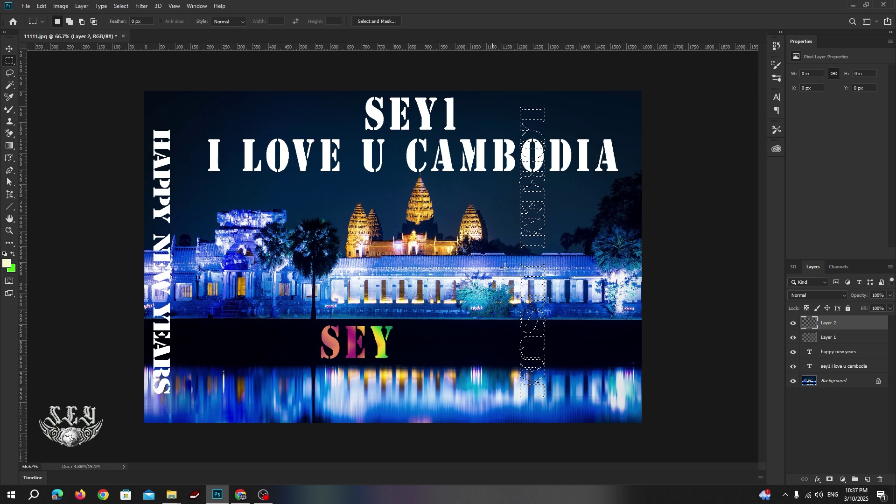
{"action": "left_click", "coordinate": [536, 226]}
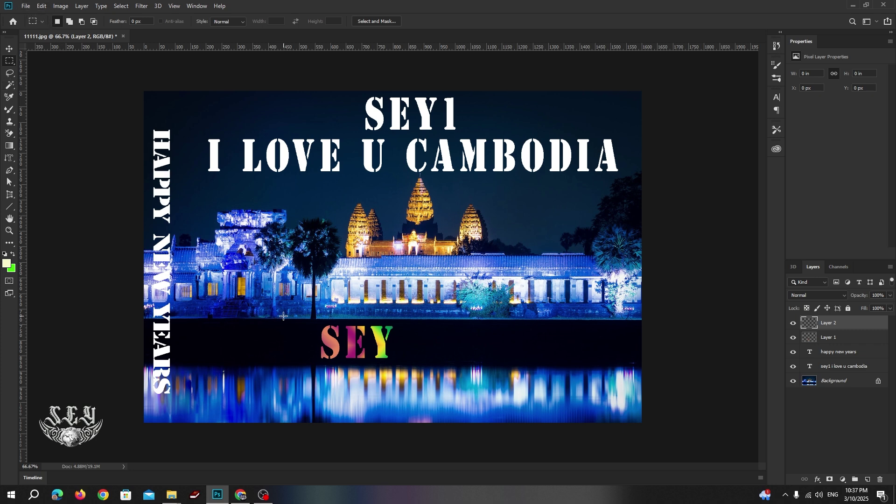
Switch to the Pen Tool and place an anchor point just outside the photo's right edge
{"action": "left_click", "coordinate": [9, 159]}
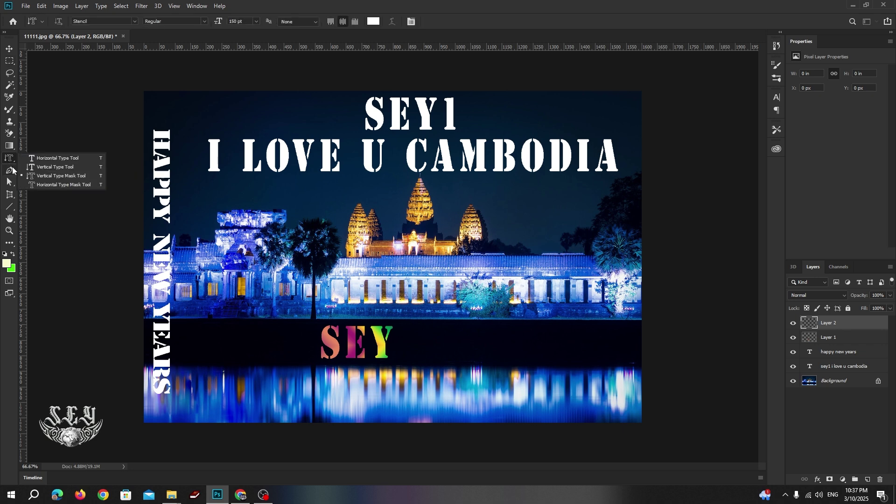
{"action": "left_click", "coordinate": [14, 172]}
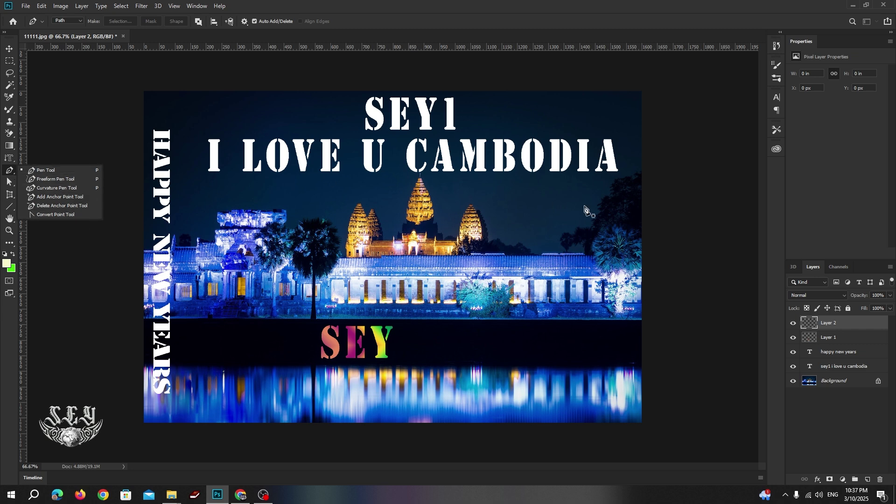
{"action": "left_click", "coordinate": [672, 277]}
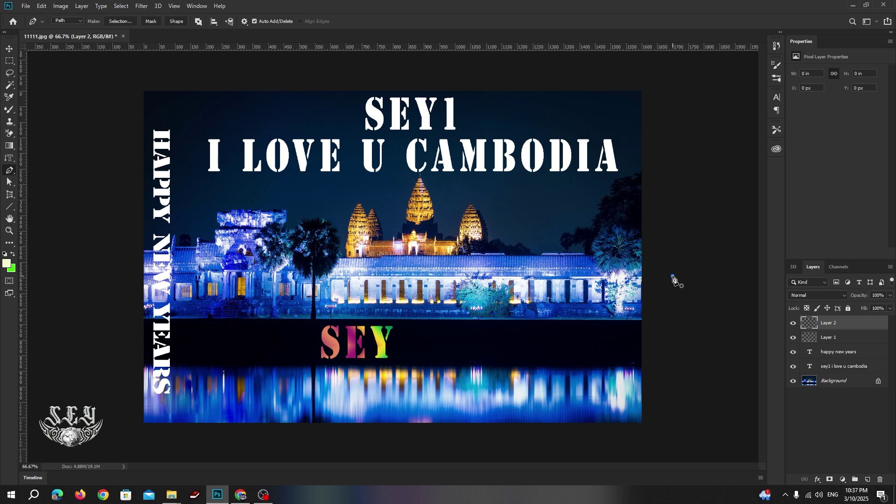